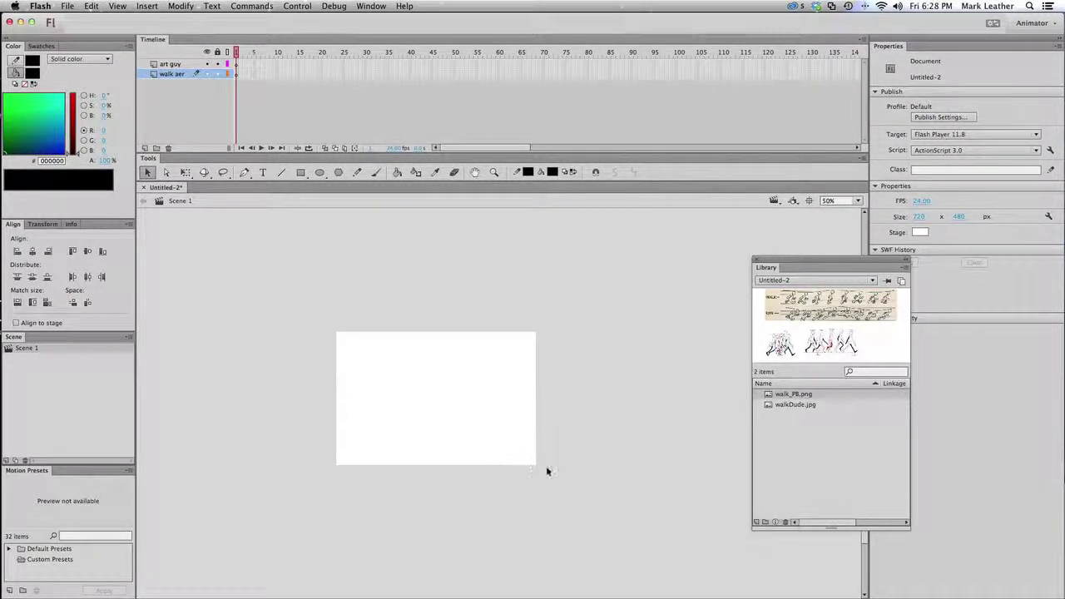
Step: Delete the "walk aer" layer and rename the remaining "art guy" layer to "walk bcgd"
{"action": "left_click_drag", "start_coordinate": [811, 259], "coordinate": [958, 301]}
{"action": "left_click_drag", "start_coordinate": [865, 418], "coordinate": [864, 454]}
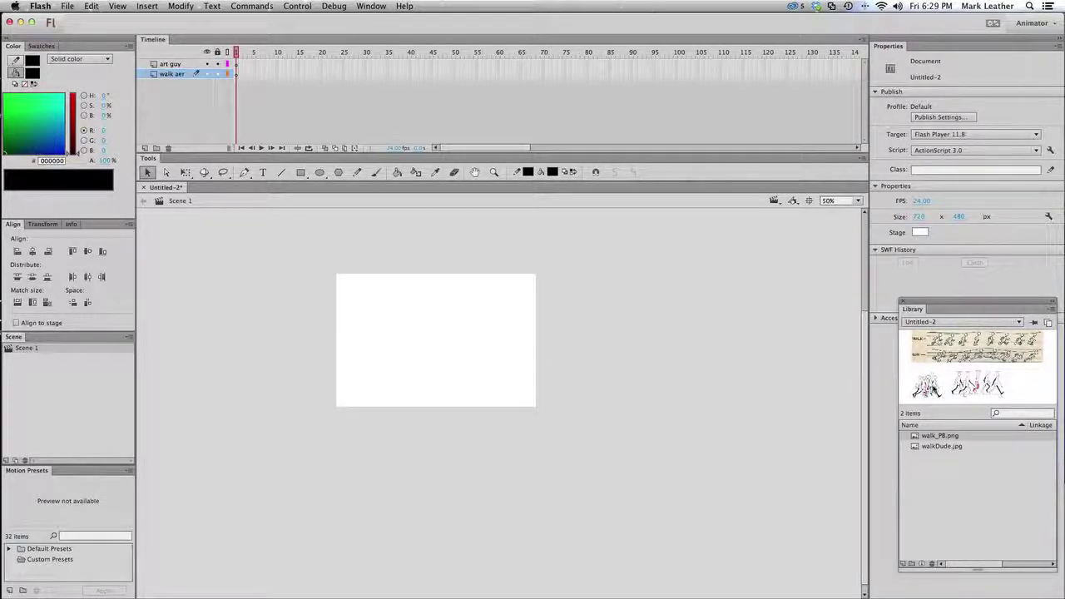
{"action": "left_click_drag", "start_coordinate": [879, 359], "coordinate": [937, 375]}
{"action": "left_click", "coordinate": [167, 148]}
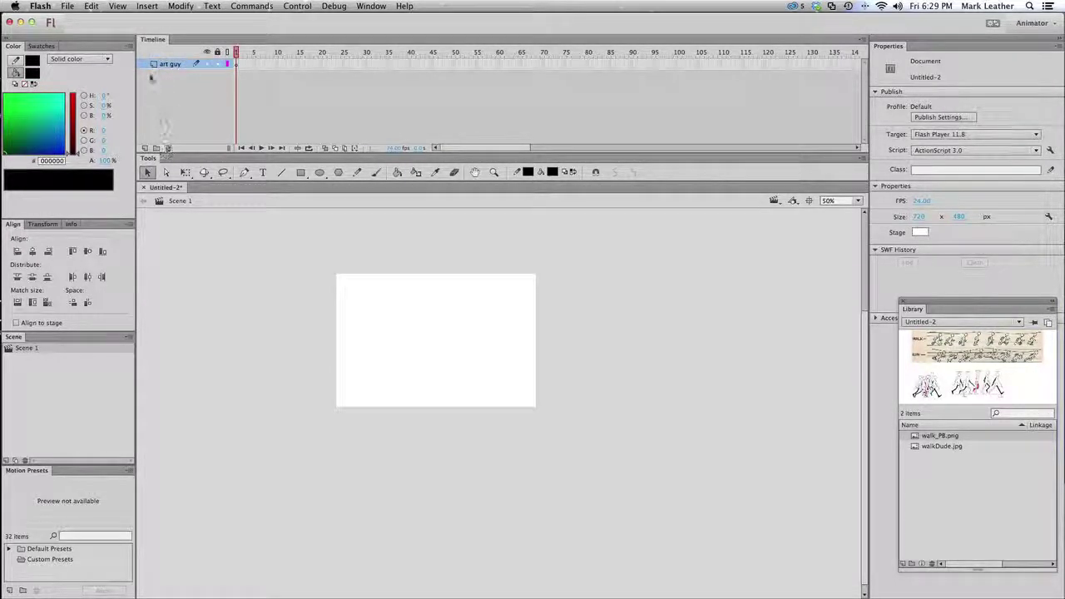
{"action": "double_click", "coordinate": [171, 64]}
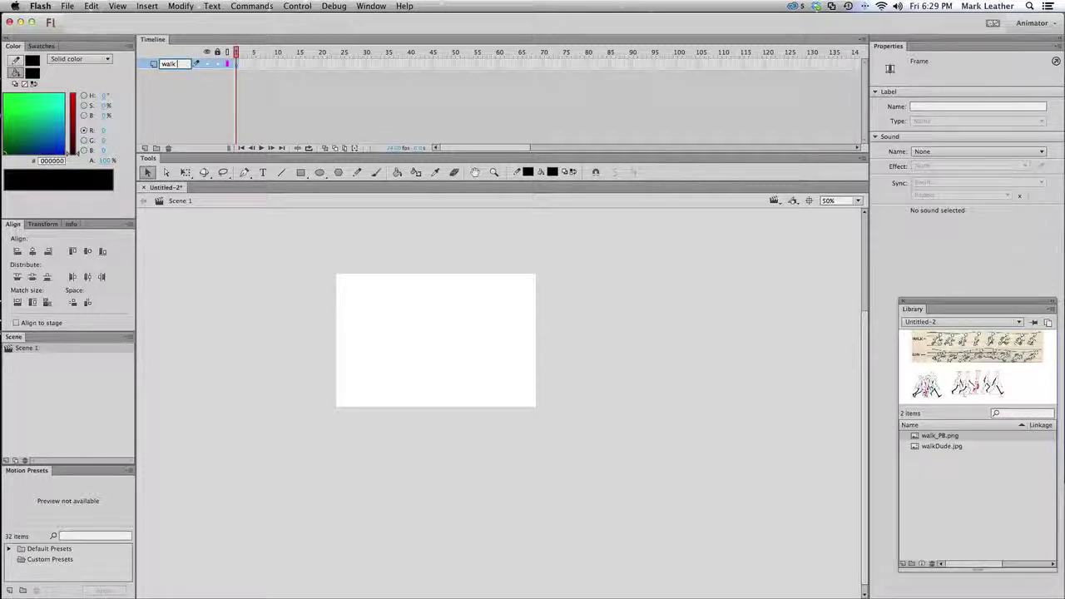
{"action": "type", "text": "ckg"}
{"action": "key", "text": "Return"}
Step: Place walk_PB.png from the library over the stage and convert it to a Graphic symbol named "walk template"
{"action": "left_click_drag", "start_coordinate": [886, 367], "coordinate": [417, 391]}
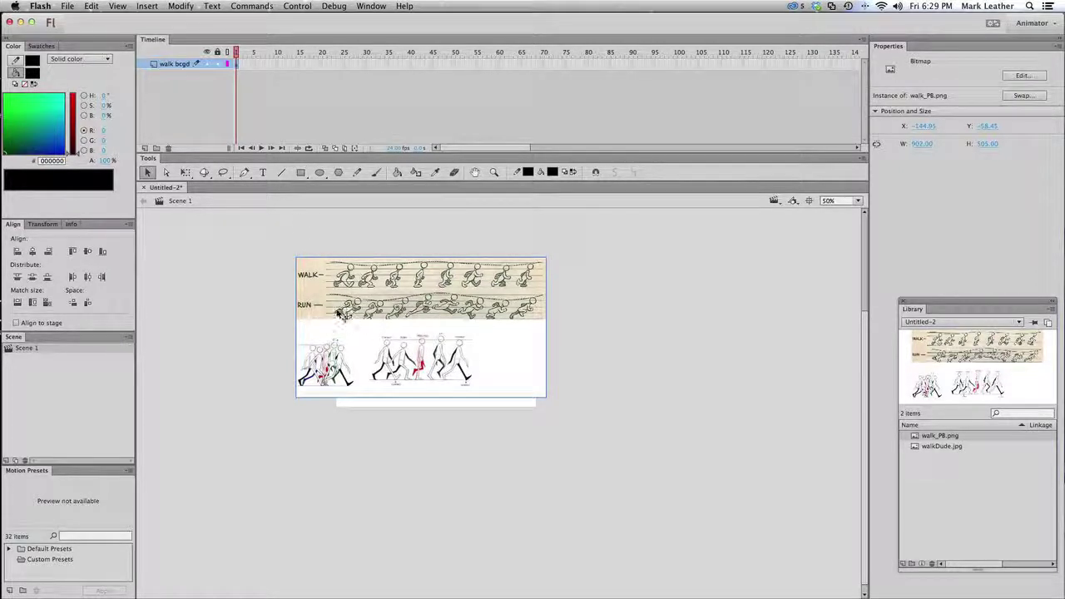
{"action": "left_click", "coordinate": [181, 6]}
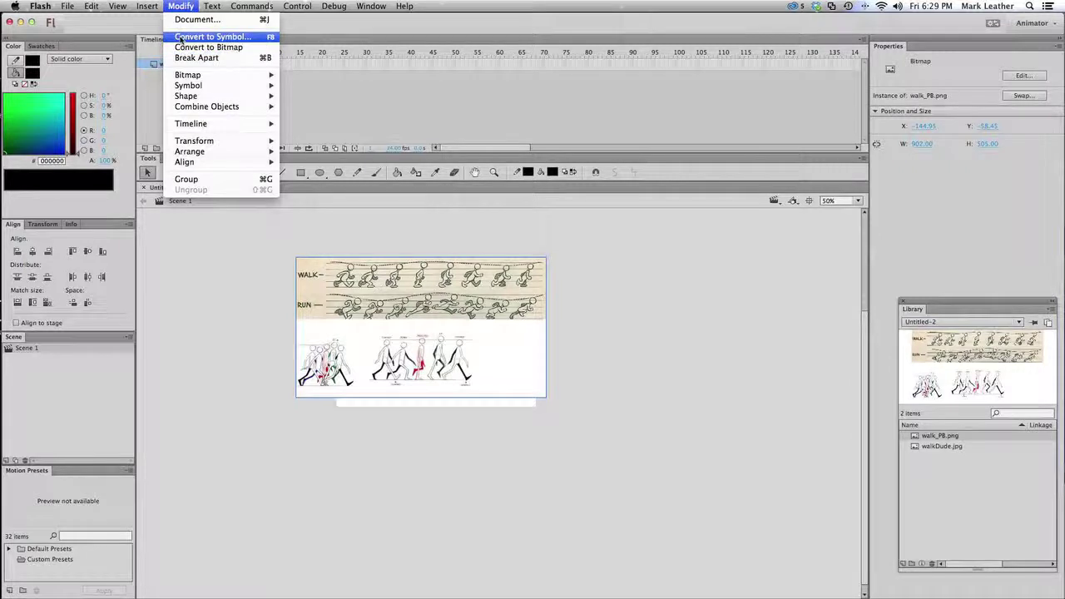
{"action": "left_click", "coordinate": [180, 37]}
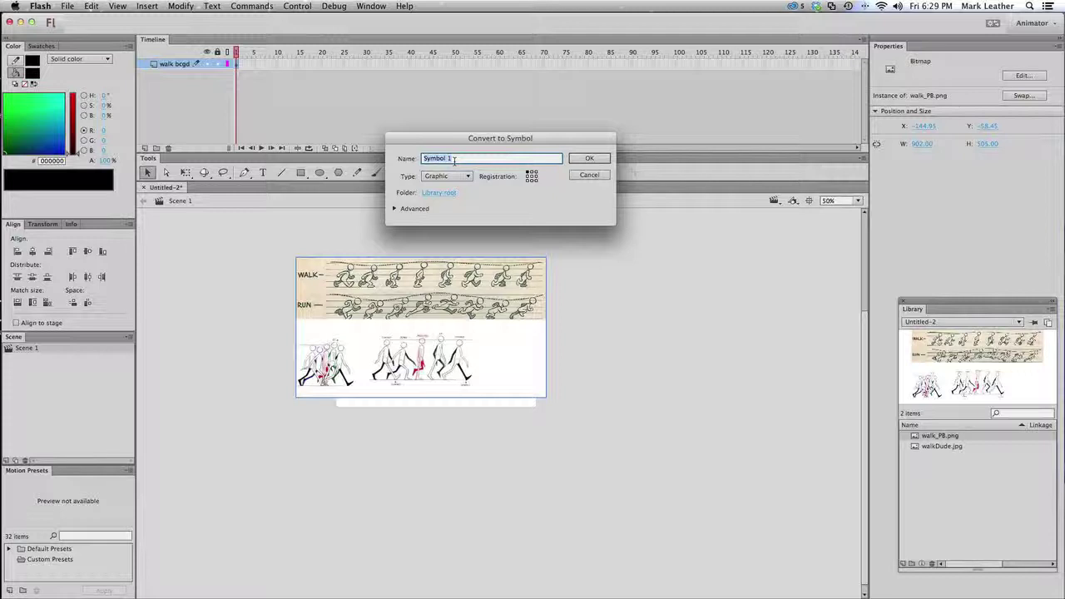
{"action": "type", "text": "walk template"}
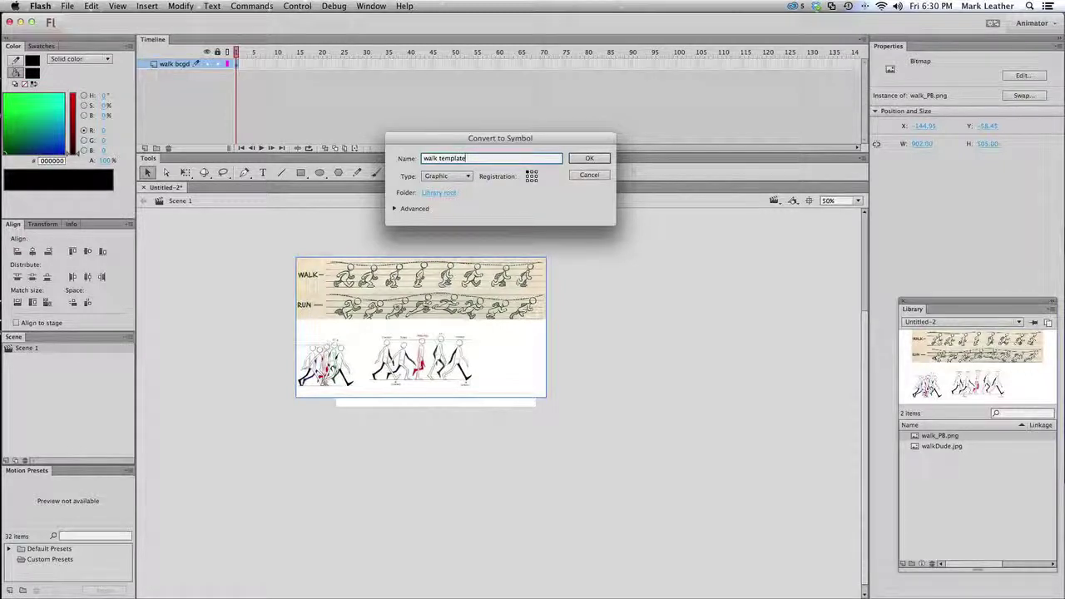
{"action": "left_click", "coordinate": [433, 176]}
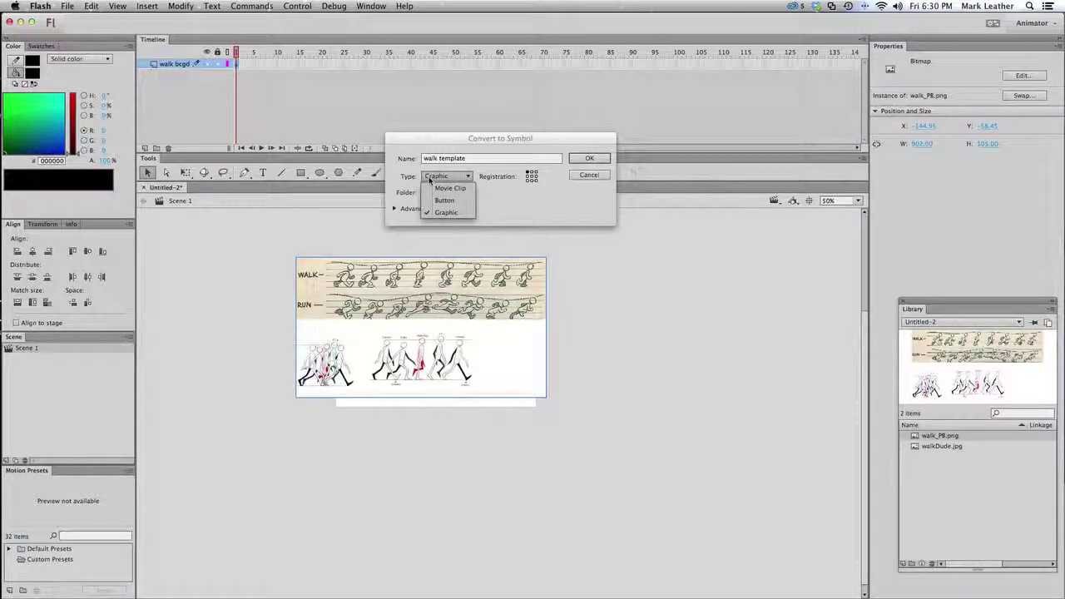
{"action": "left_click", "coordinate": [429, 178]}
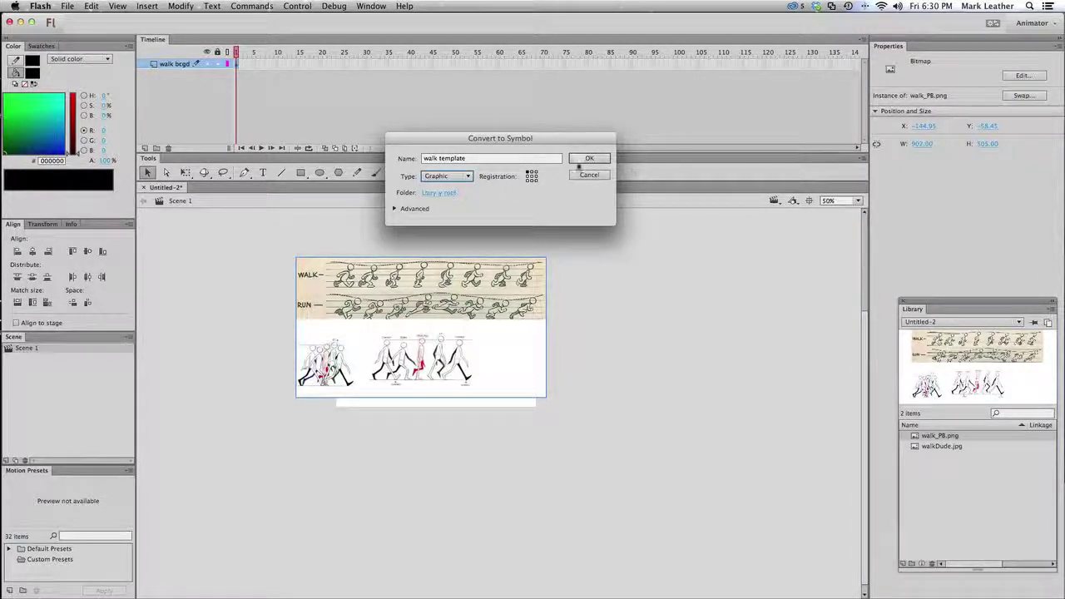
{"action": "left_click", "coordinate": [583, 158]}
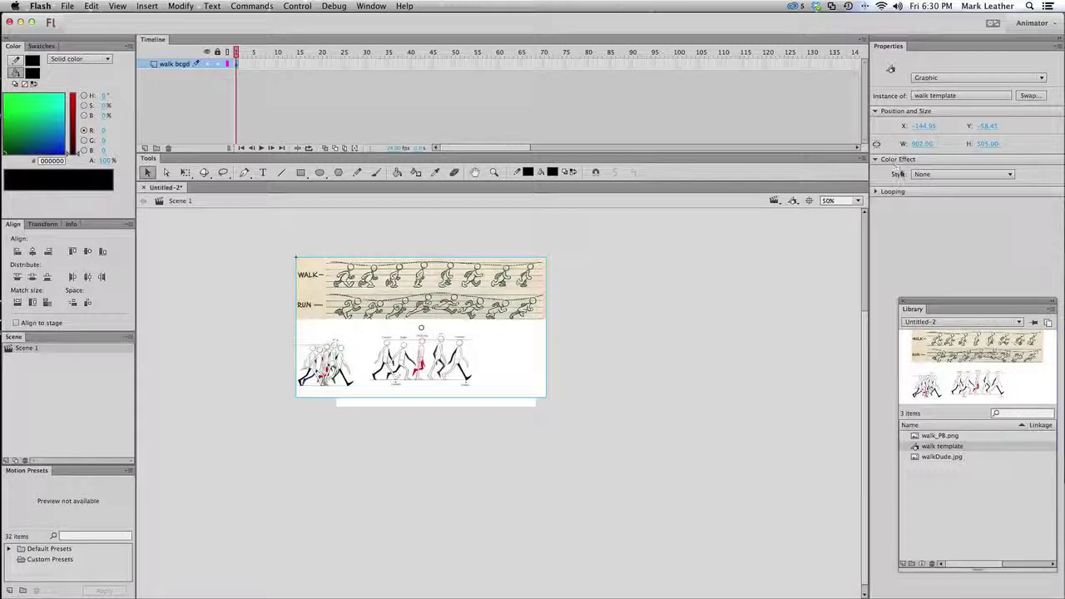
Step: Apply an Alpha color effect of 22% to the walk template instance
{"action": "left_click", "coordinate": [929, 177]}
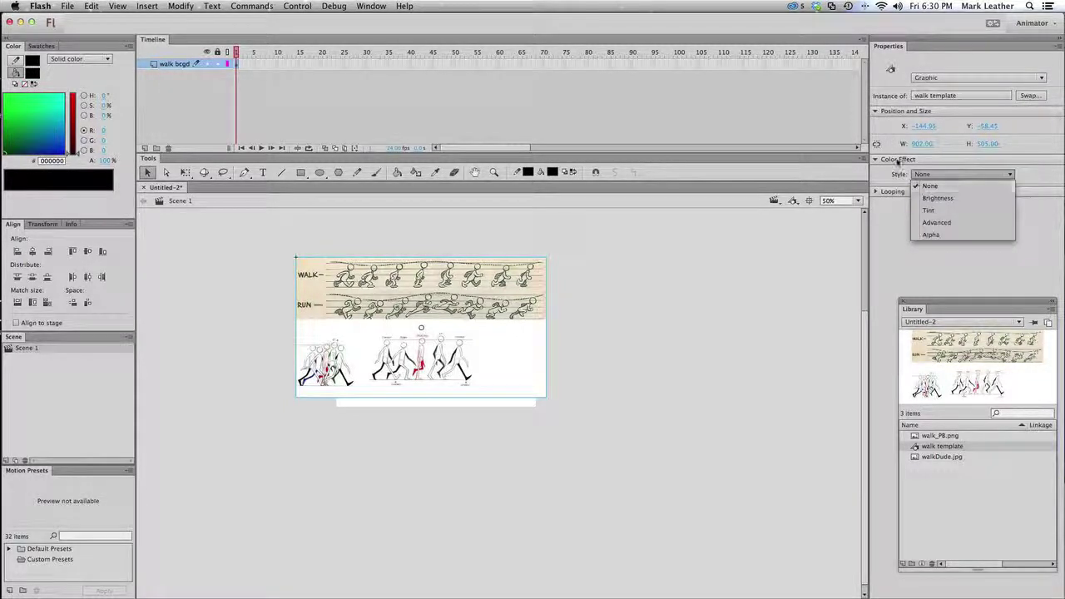
{"action": "left_click", "coordinate": [930, 235]}
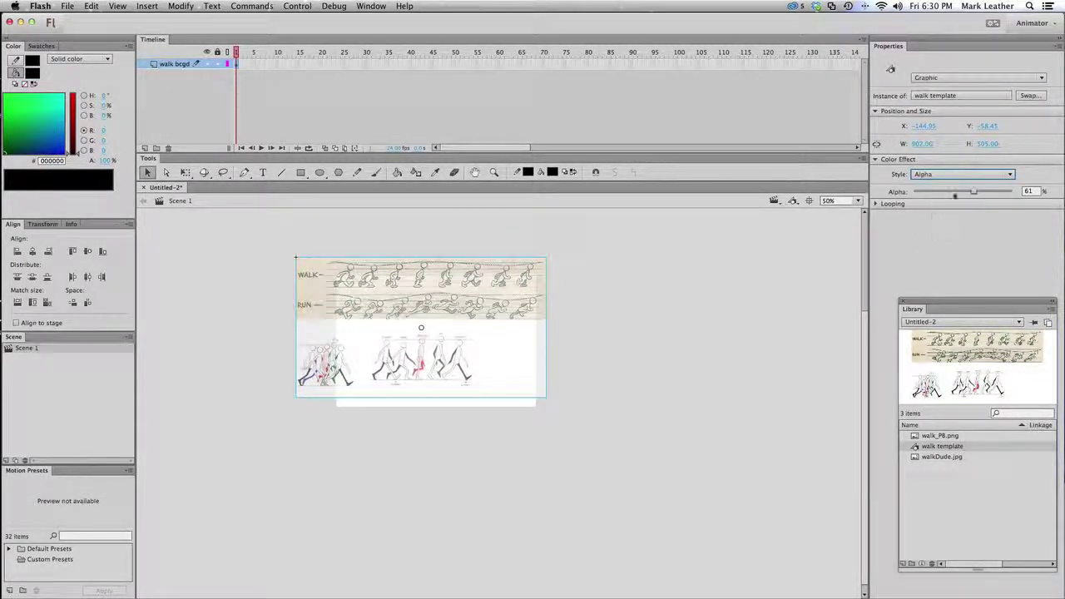
{"action": "left_click_drag", "start_coordinate": [975, 195], "coordinate": [939, 193]}
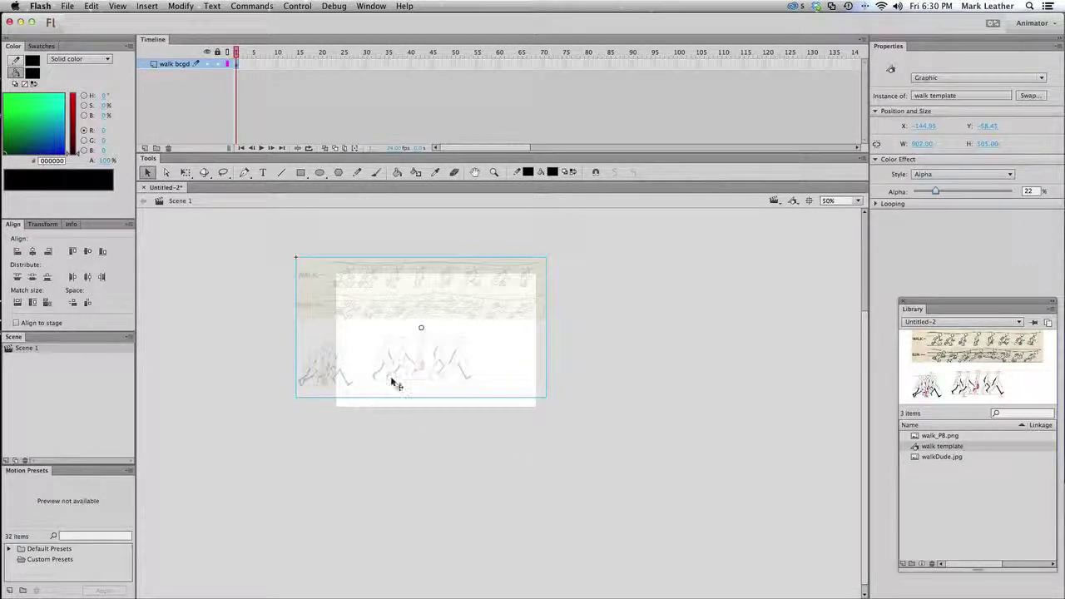
Step: Enlarge the walk template to about 2133 px wide and position its lower row of five walking poses over the stage
{"action": "left_click", "coordinate": [185, 172]}
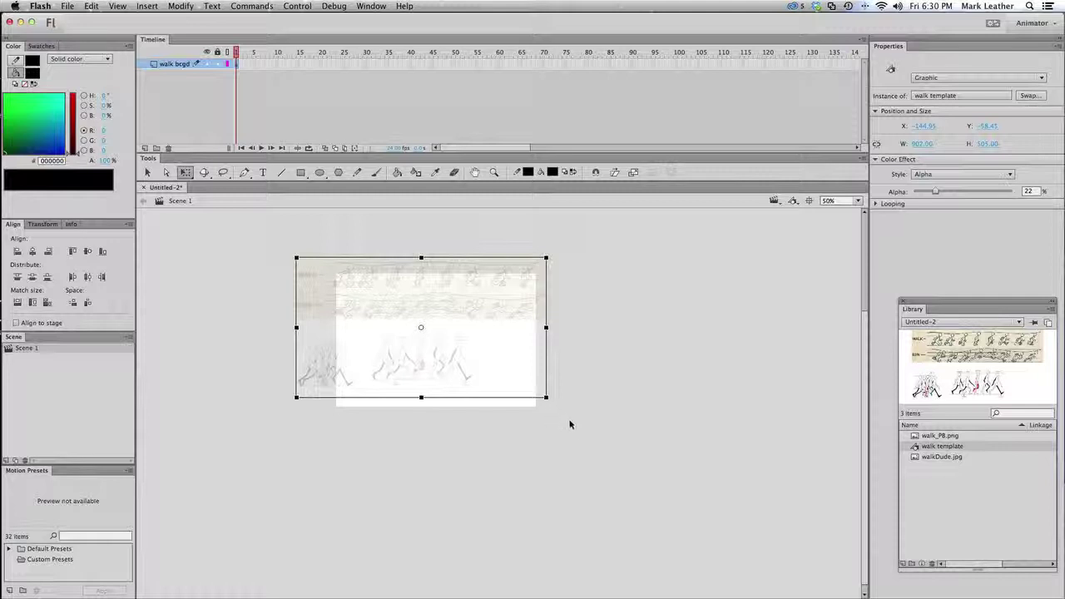
{"action": "left_click_drag", "start_coordinate": [546, 398], "coordinate": [683, 457]}
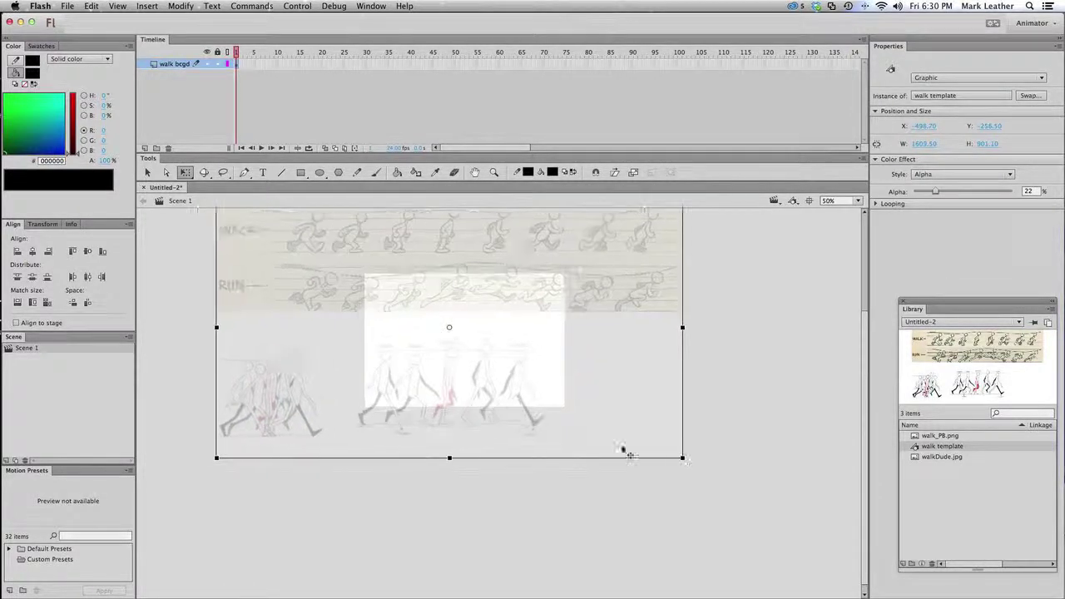
{"action": "left_click_drag", "start_coordinate": [452, 391], "coordinate": [471, 349]}
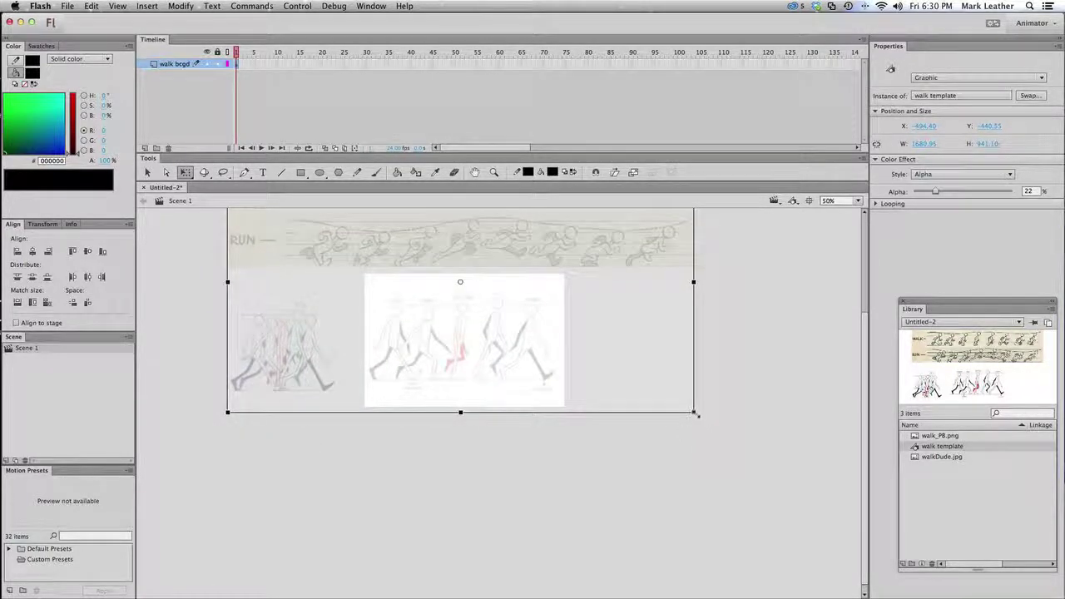
{"action": "left_click_drag", "start_coordinate": [696, 413], "coordinate": [782, 448]}
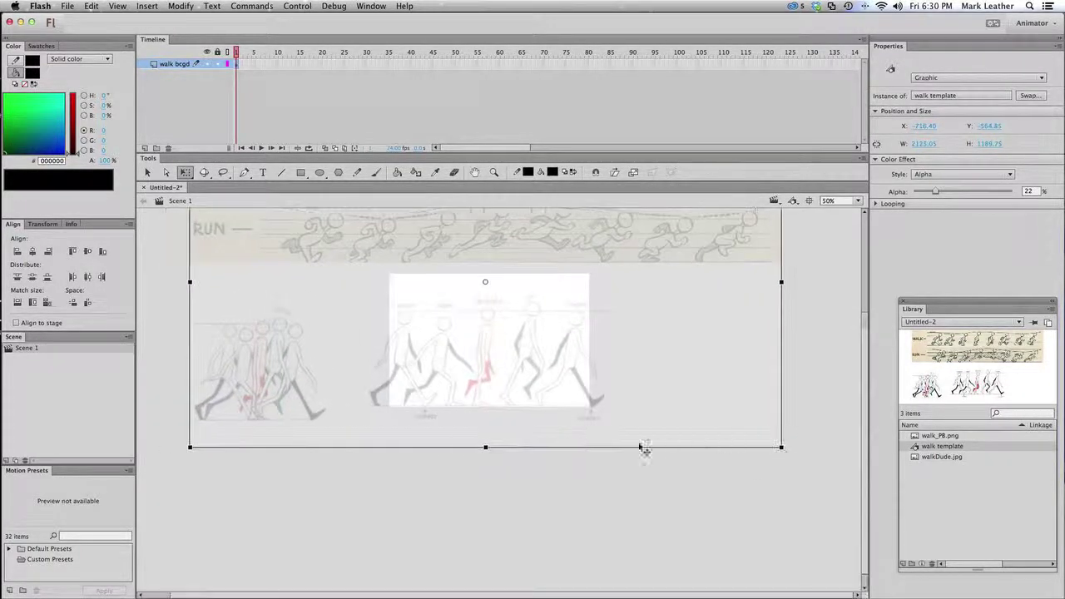
{"action": "left_click_drag", "start_coordinate": [533, 398], "coordinate": [573, 371]}
{"action": "left_click", "coordinate": [568, 464]}
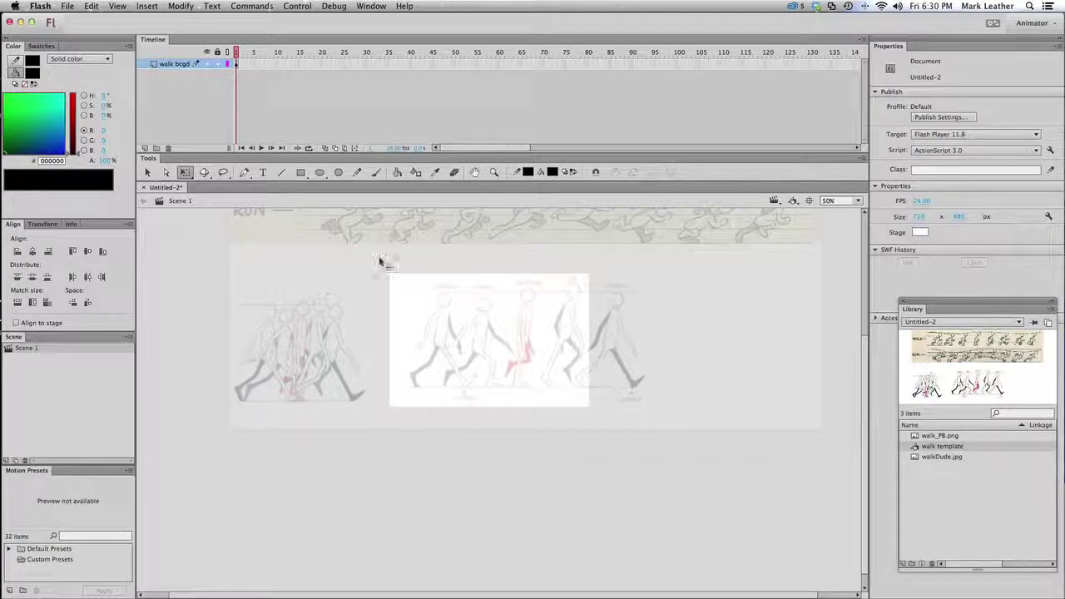
Step: Lock the "walk bcgd" layer and add a new layer above it named "char art"
{"action": "left_click", "coordinate": [415, 333]}
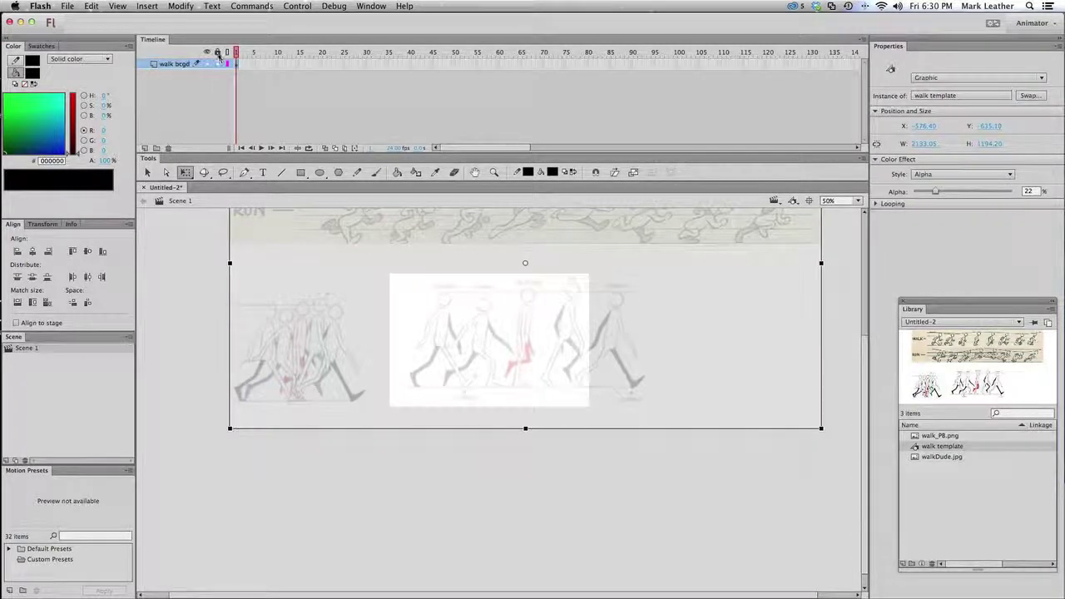
{"action": "left_click", "coordinate": [219, 63]}
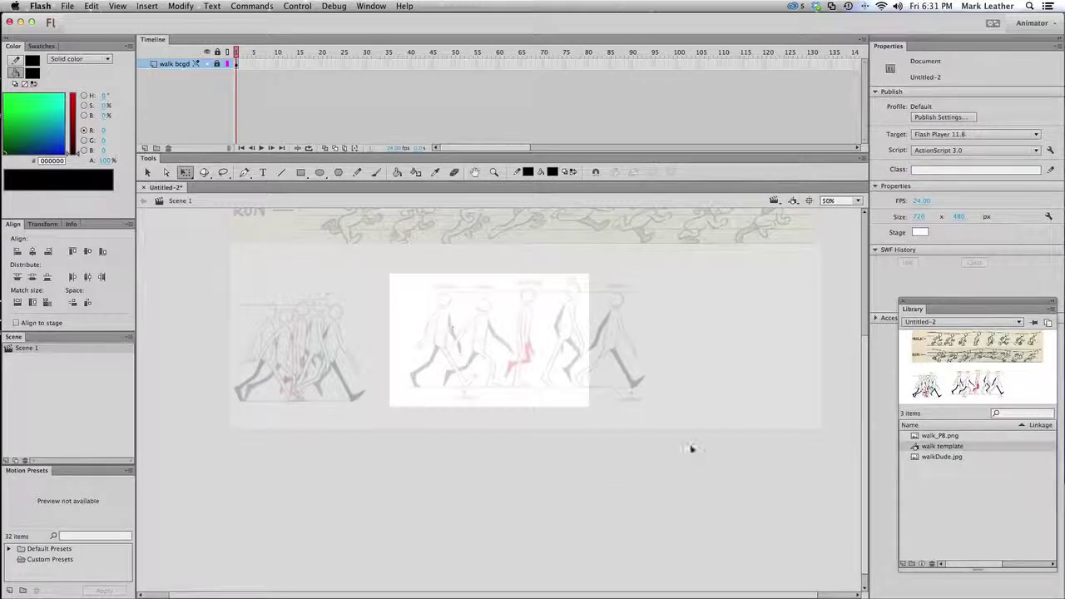
{"action": "left_click", "coordinate": [145, 148]}
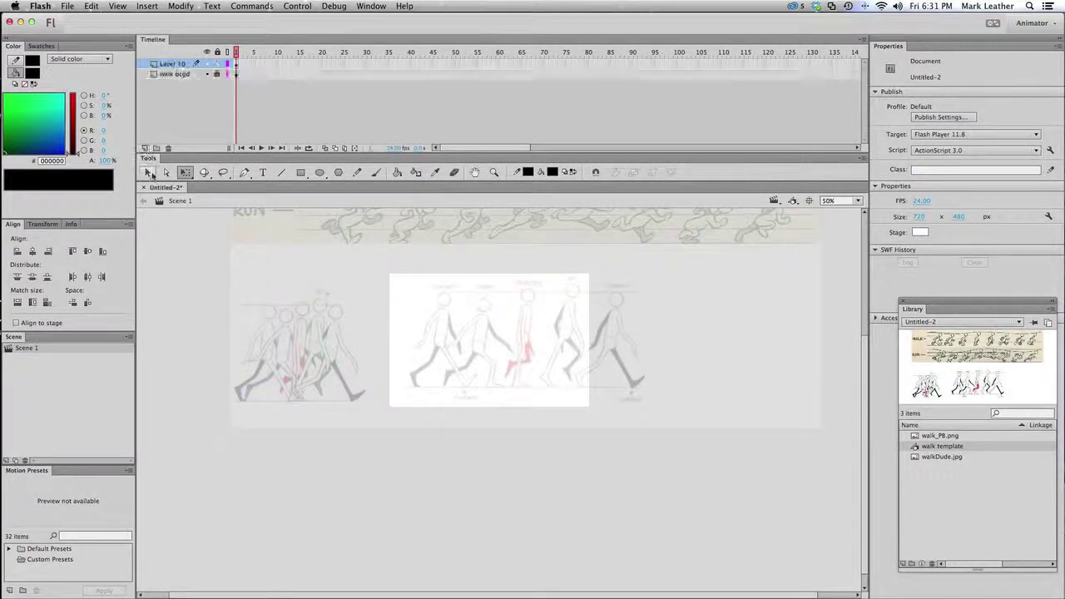
{"action": "left_click", "coordinate": [171, 65]}
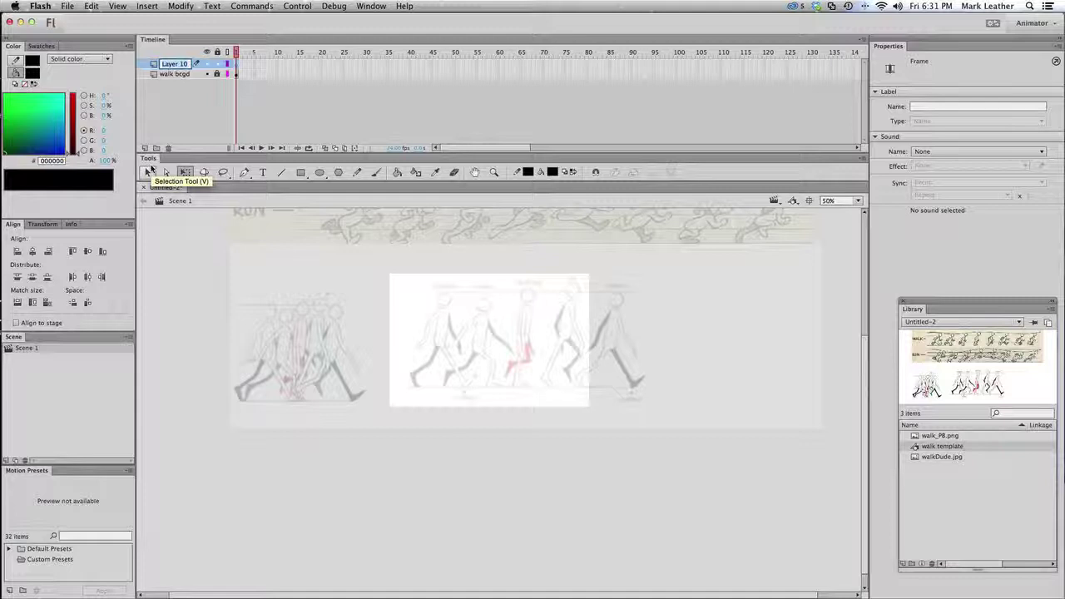
{"action": "left_click", "coordinate": [151, 169]}
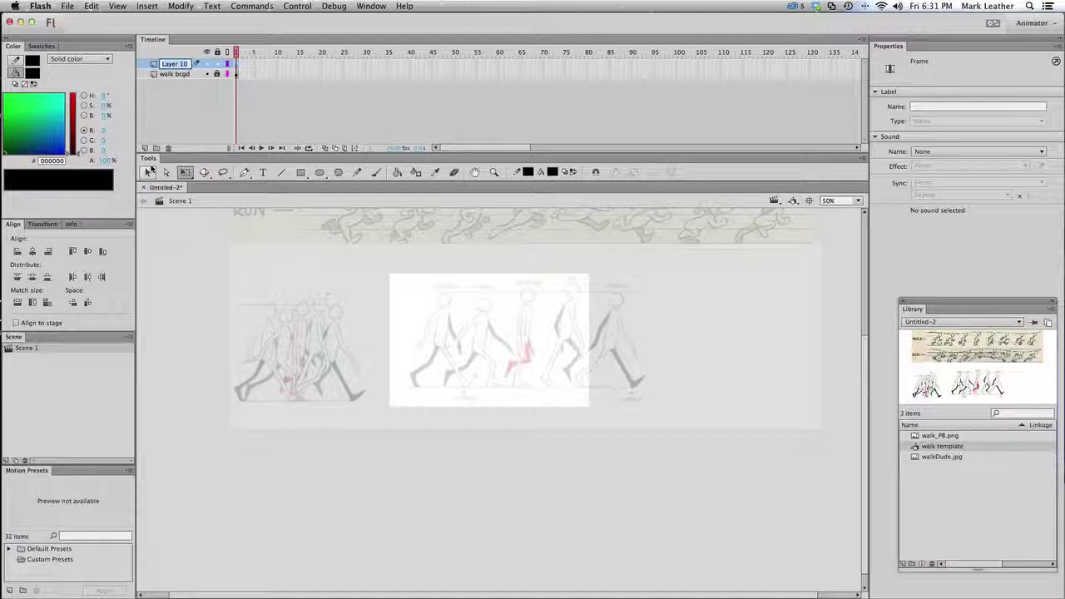
{"action": "double_click", "coordinate": [175, 64]}
{"action": "type", "text": "d"}
{"action": "key", "text": "Return"}
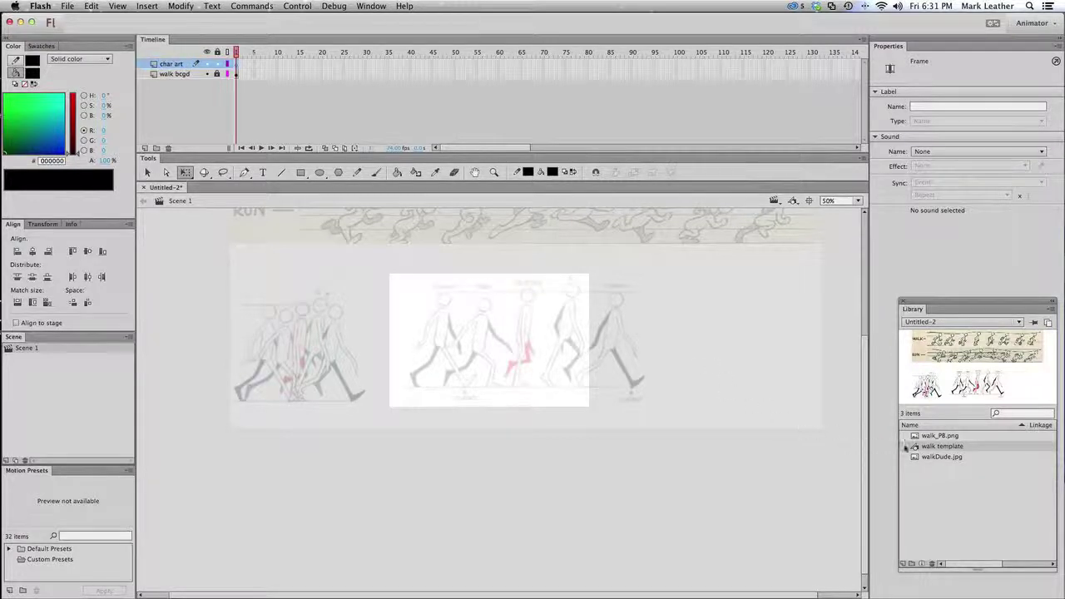
Step: Place walkDude.jpg on the "char art" layer, scale it to about 411 by 593 px and move it over the first large walking pose
{"action": "left_click", "coordinate": [931, 436]}
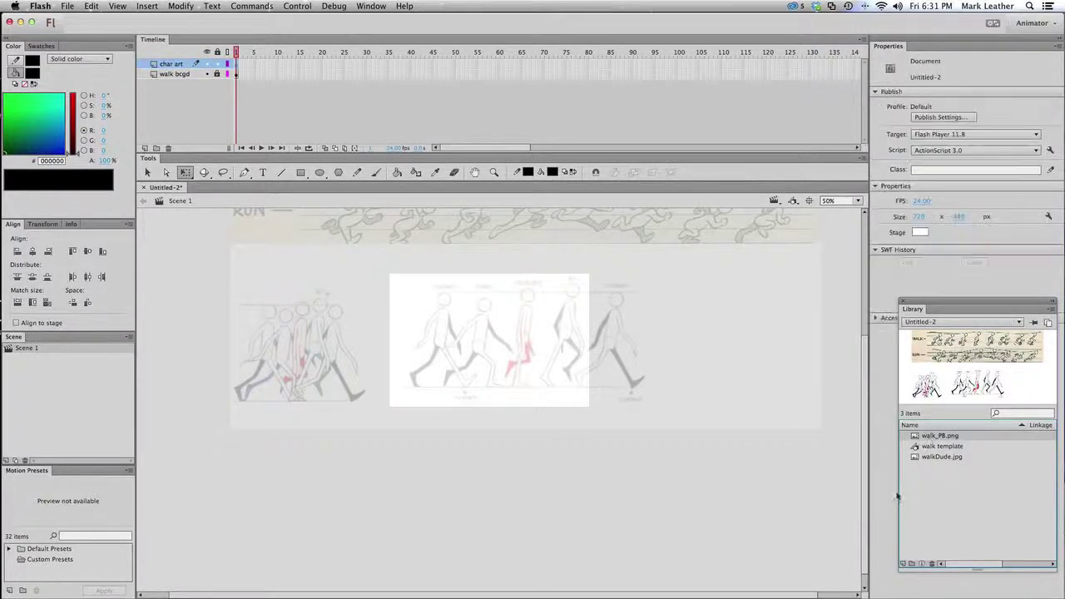
{"action": "left_click", "coordinate": [934, 446]}
{"action": "left_click", "coordinate": [930, 458]}
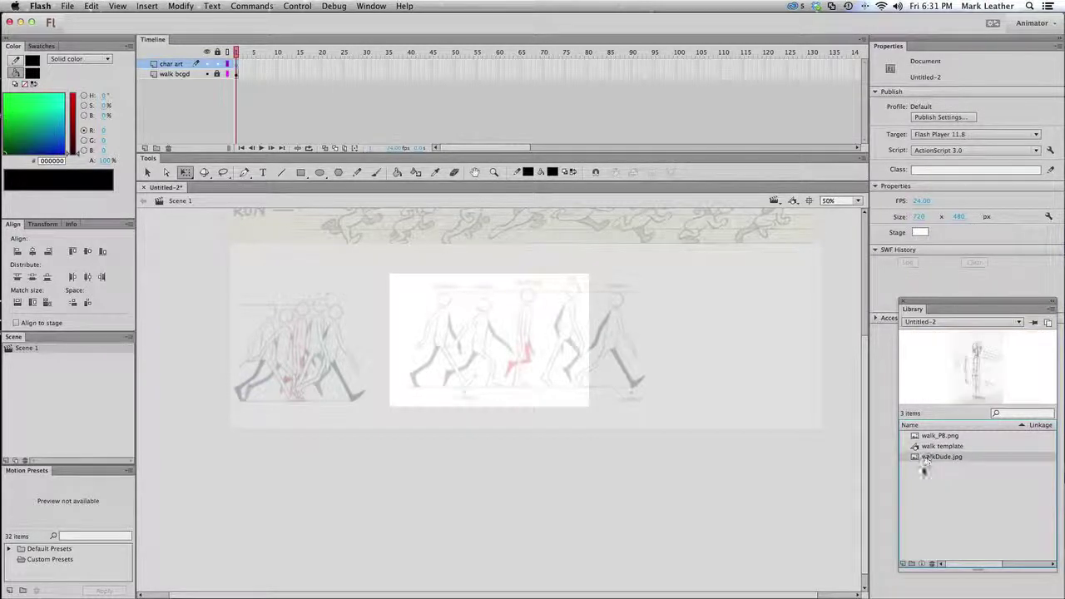
{"action": "left_click_drag", "start_coordinate": [967, 389], "coordinate": [378, 376]}
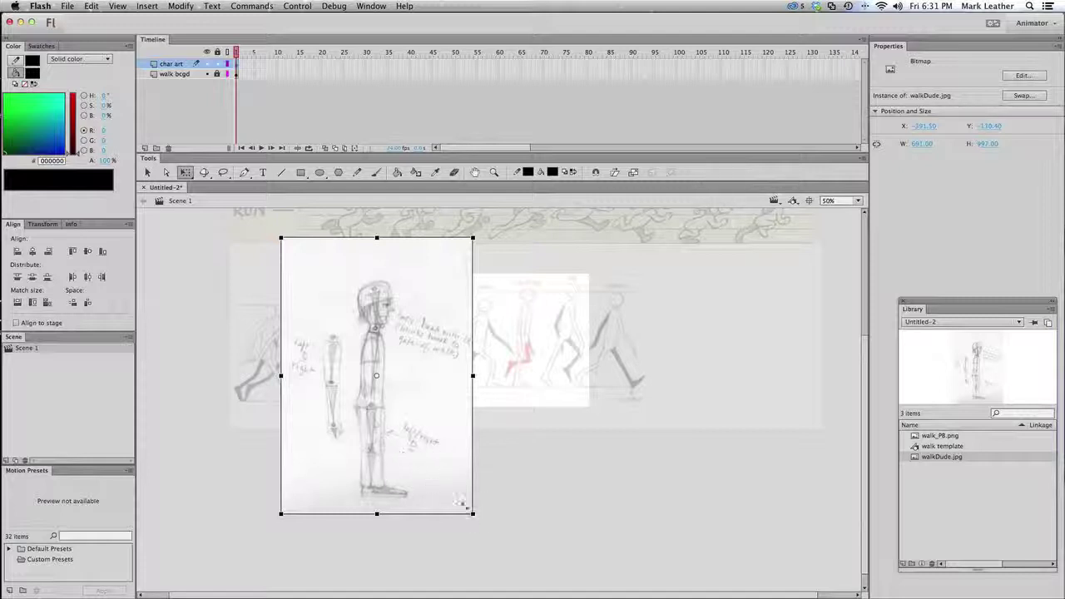
{"action": "left_click_drag", "start_coordinate": [473, 514], "coordinate": [433, 483]}
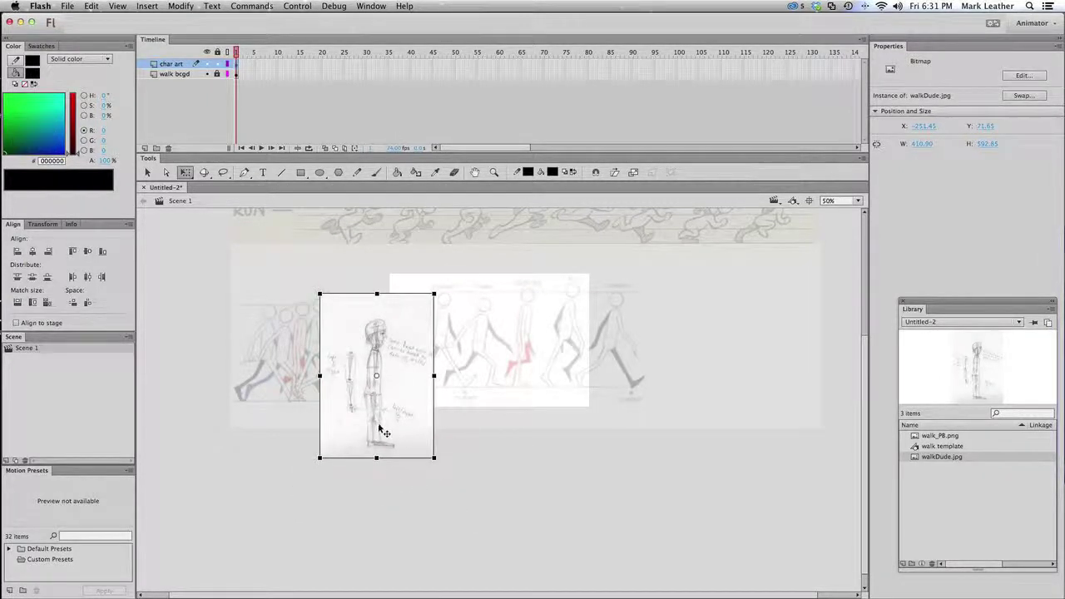
{"action": "left_click_drag", "start_coordinate": [378, 431], "coordinate": [424, 390]}
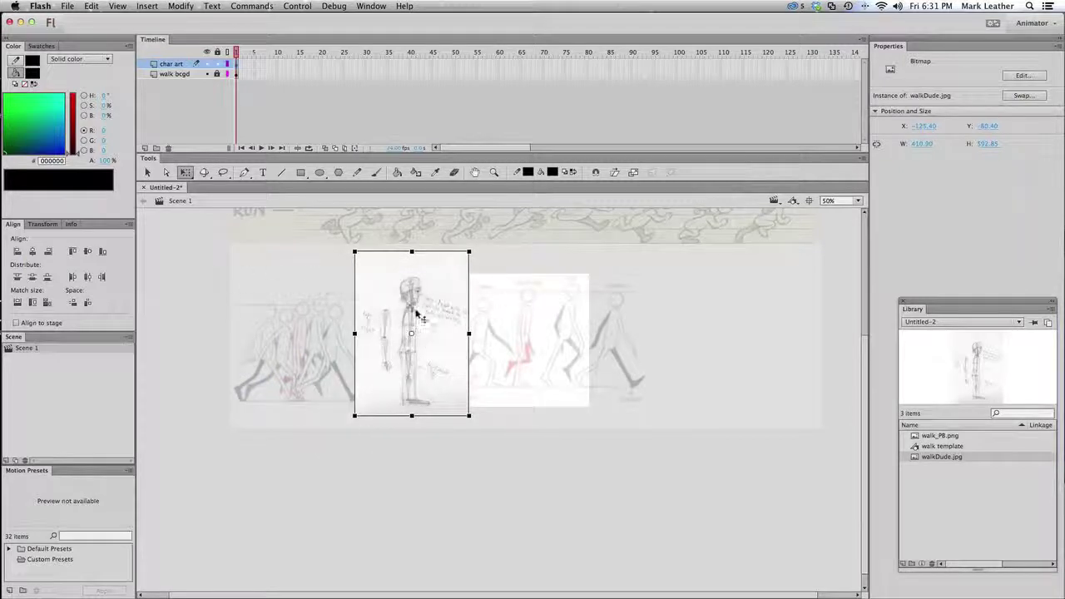
Step: Convert the placed character drawing to a Graphic symbol named "walking man art"
{"action": "left_click", "coordinate": [181, 5]}
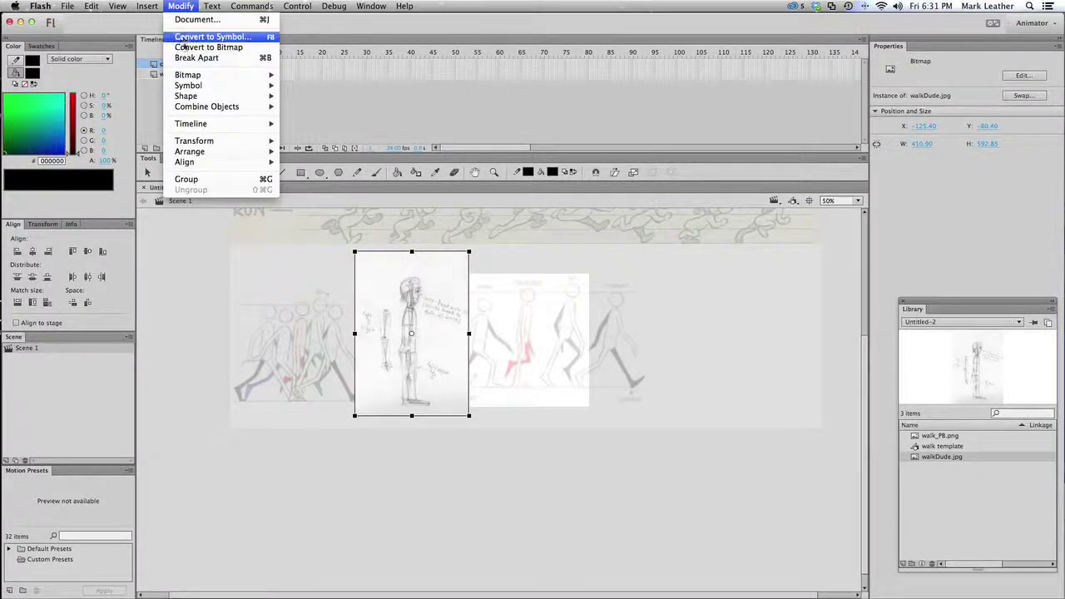
{"action": "left_click", "coordinate": [183, 37]}
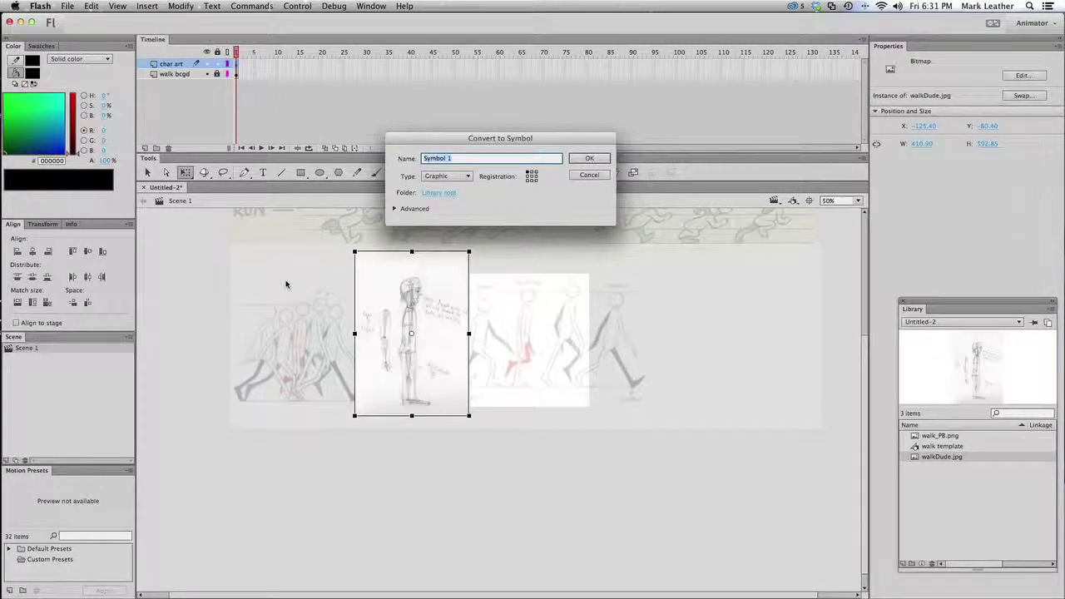
{"action": "type", "text": "walking man art"}
{"action": "key", "text": "Return"}
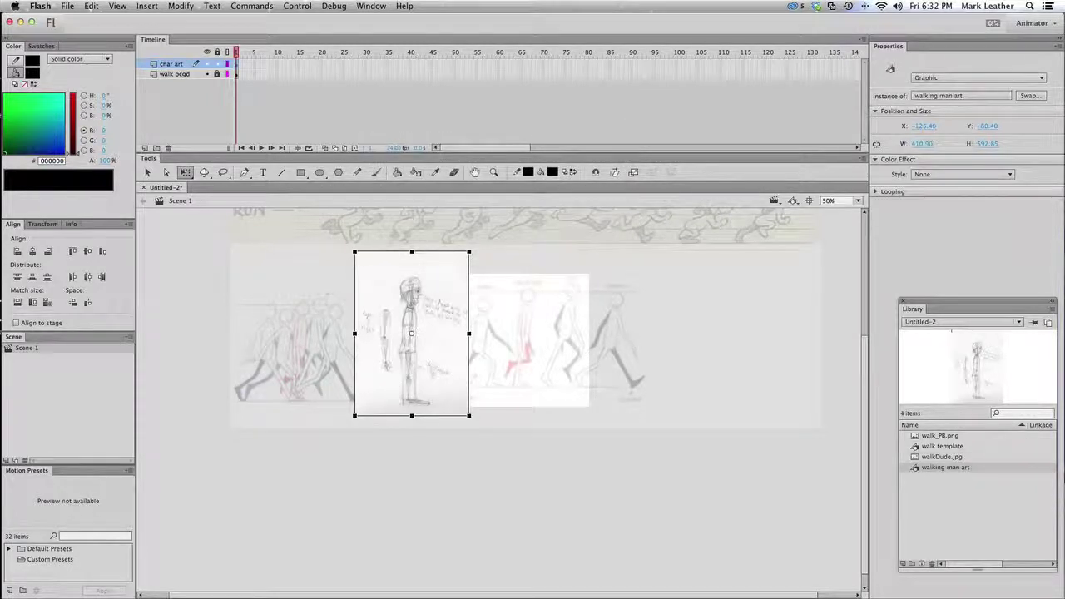
Step: Apply an Alpha color effect of 66% to the walking man art instance
{"action": "left_click", "coordinate": [919, 175]}
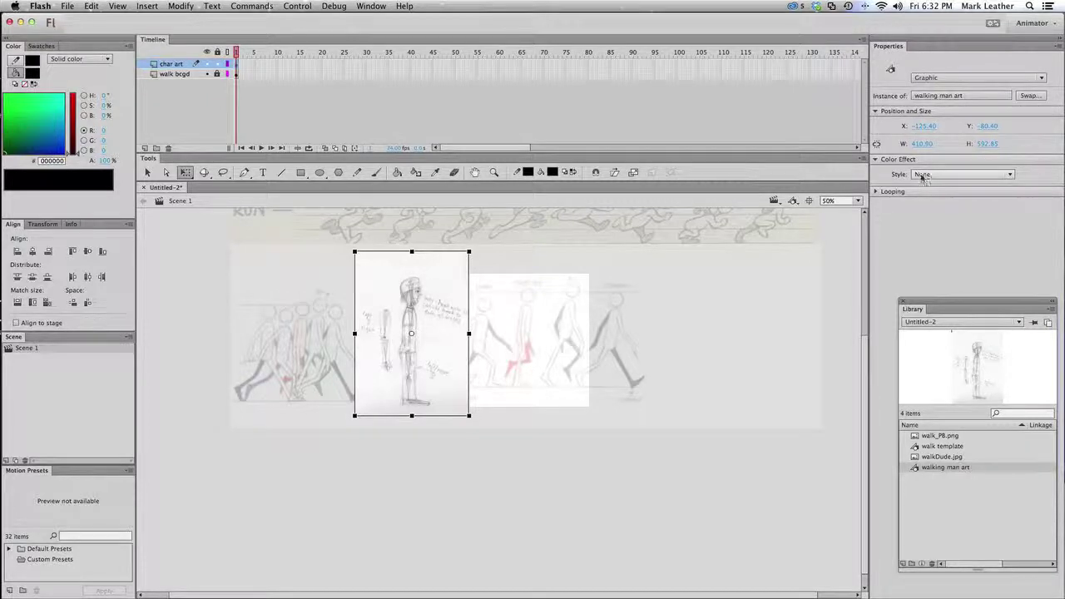
{"action": "left_click", "coordinate": [928, 237]}
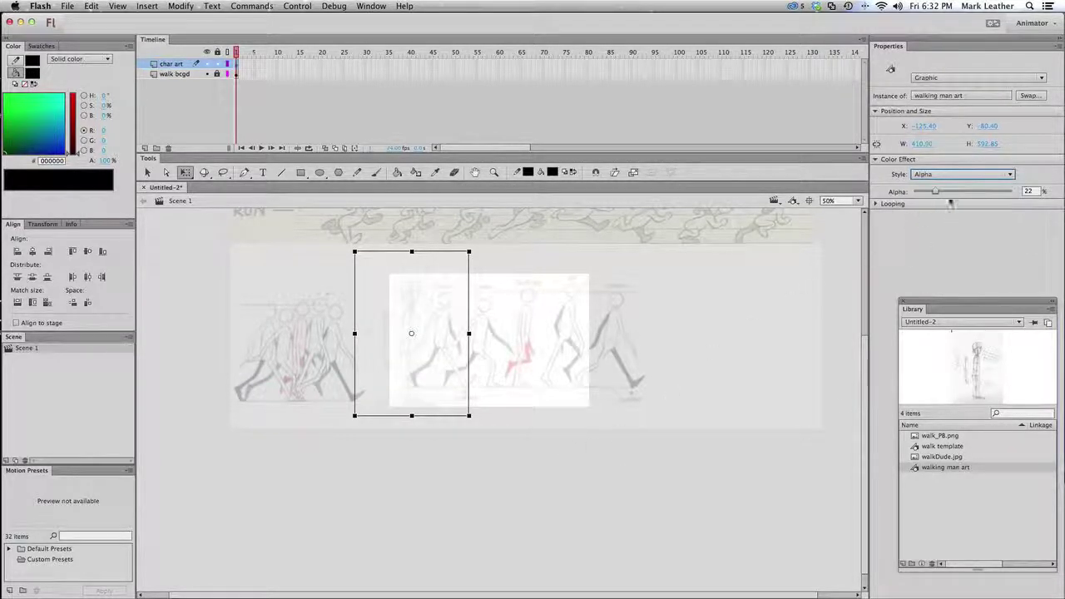
{"action": "left_click_drag", "start_coordinate": [936, 192], "coordinate": [979, 193]}
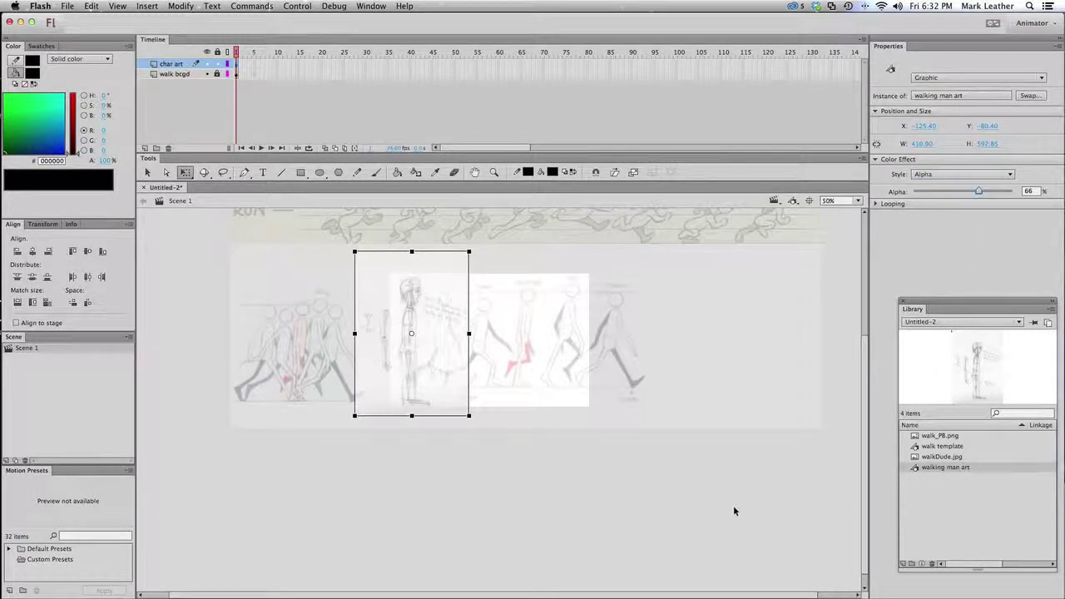
Step: Scale the walking man art down to about 308 by 445 px and place it over the red passing pose
{"action": "left_click_drag", "start_coordinate": [407, 395], "coordinate": [501, 396]}
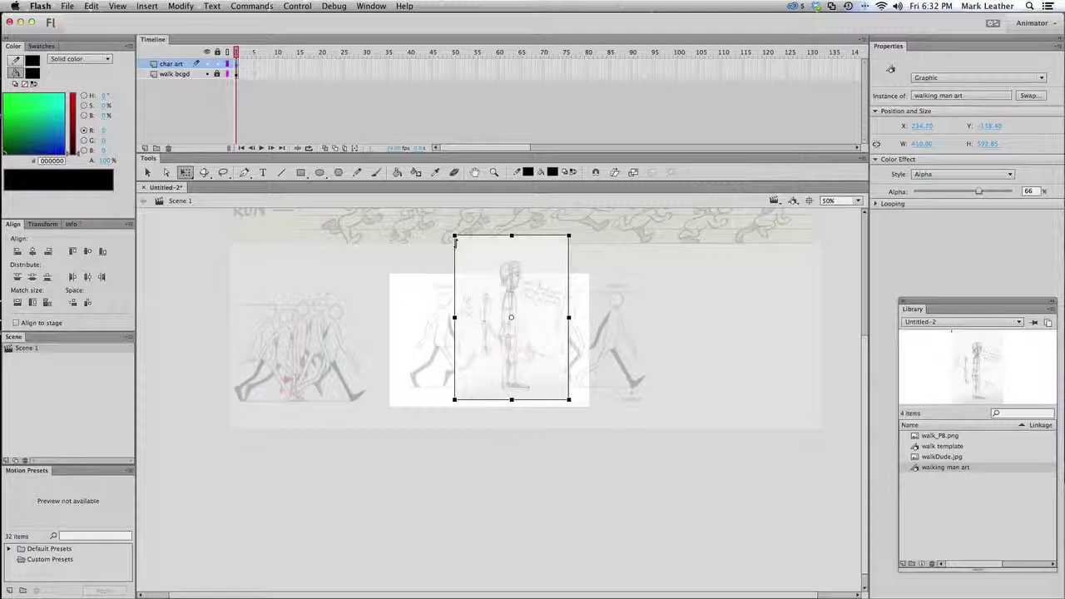
{"action": "left_click_drag", "start_coordinate": [454, 236], "coordinate": [469, 255]}
{"action": "mouse_move", "coordinate": [506, 356]}
{"action": "left_mouse_down"}
{"action": "mouse_move", "coordinate": [506, 373]}
{"action": "mouse_move", "coordinate": [516, 368]}
{"action": "left_mouse_up"}
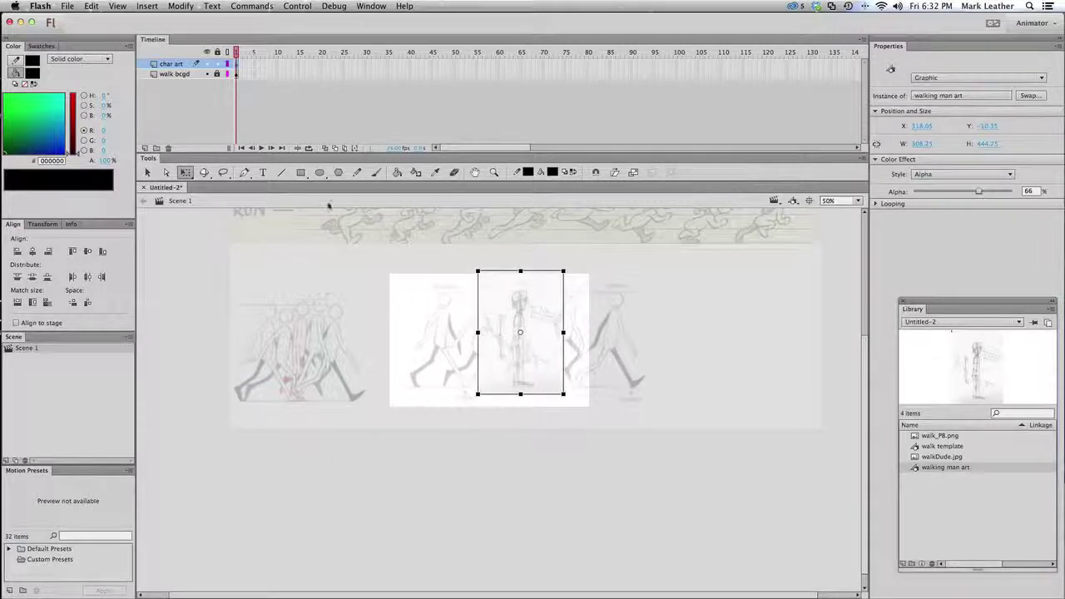
Step: Move the walking man art over the first contact pose on the stage, at about X 18, Y -4
{"action": "left_click", "coordinate": [118, 7]}
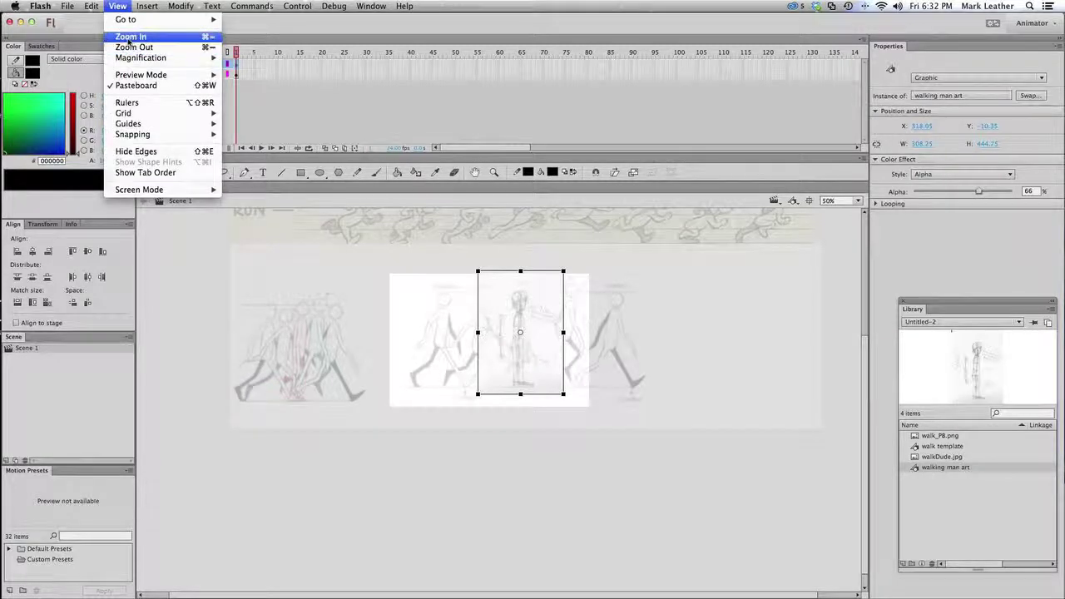
{"action": "left_click", "coordinate": [131, 37]}
{"action": "left_click_drag", "start_coordinate": [518, 494], "coordinate": [258, 491]}
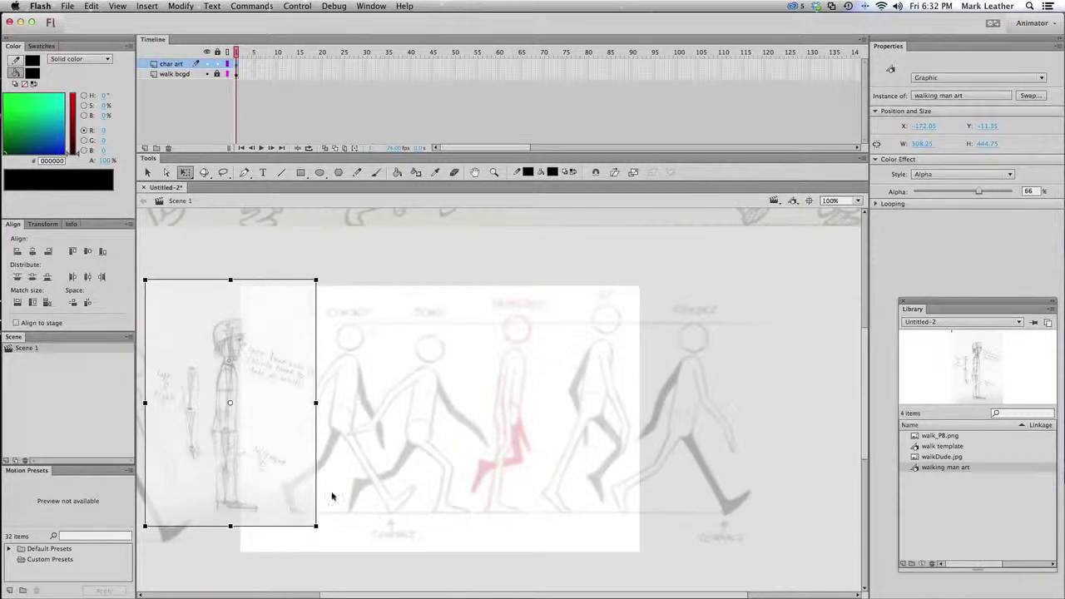
{"action": "left_click", "coordinate": [332, 370]}
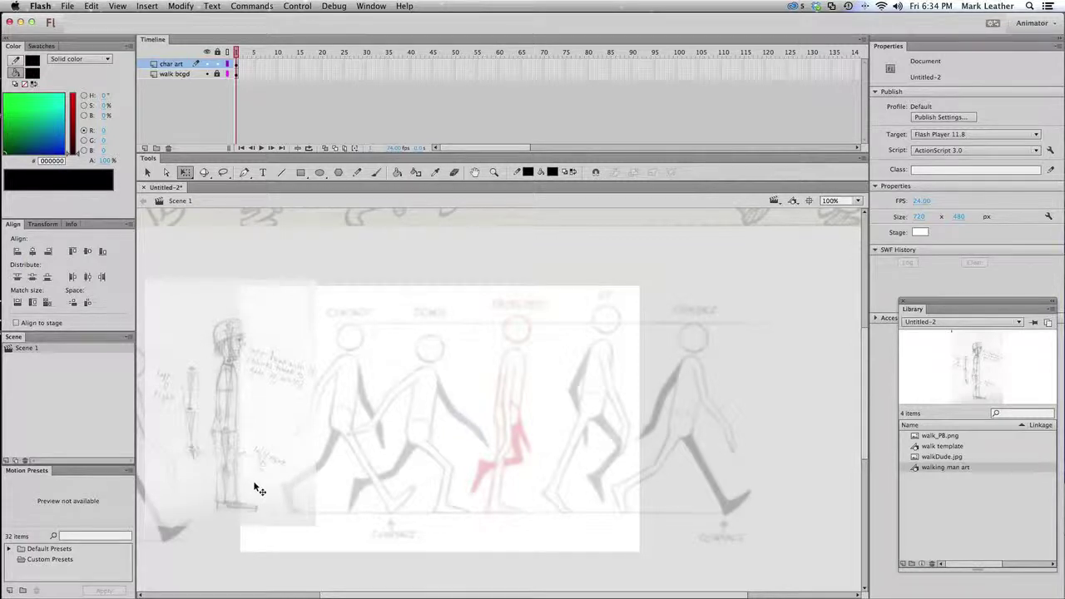
{"action": "left_click", "coordinate": [166, 65]}
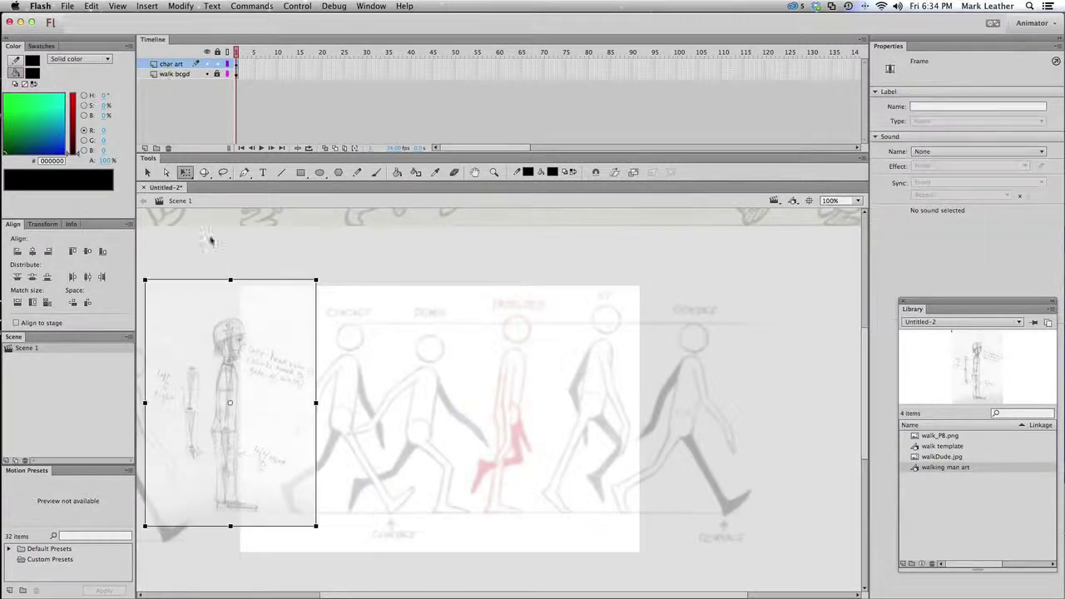
{"action": "left_click_drag", "start_coordinate": [235, 476], "coordinate": [358, 487]}
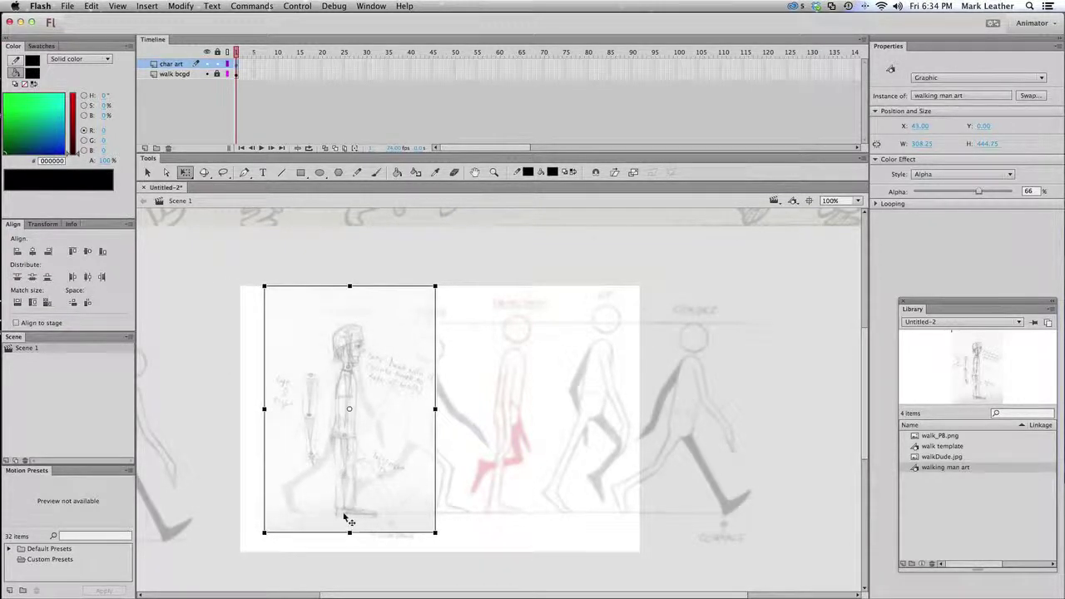
{"action": "left_click_drag", "start_coordinate": [327, 507], "coordinate": [342, 530]}
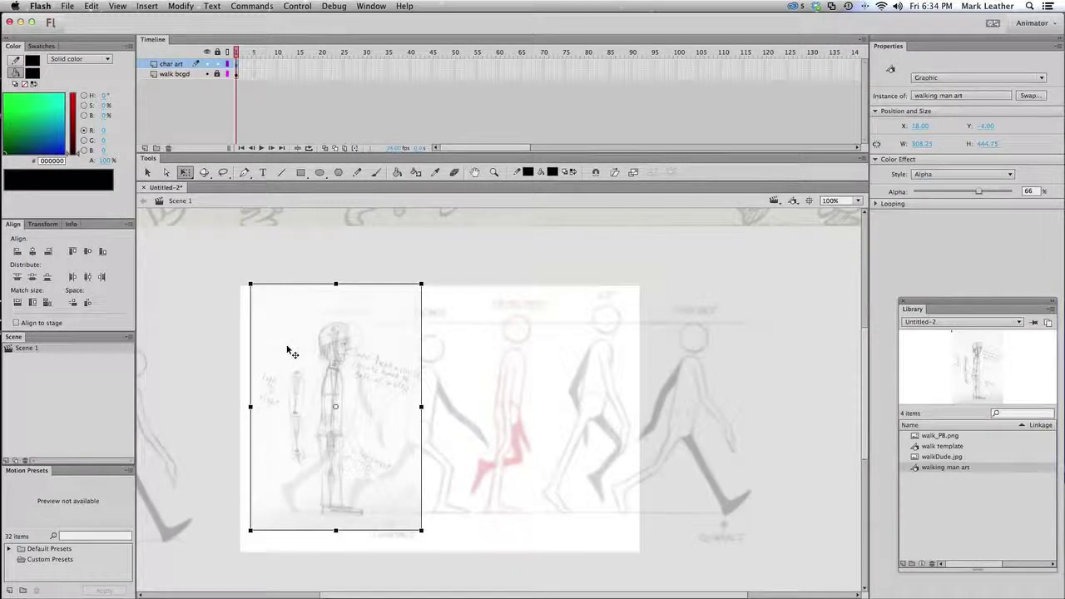
{"action": "left_click", "coordinate": [238, 314]}
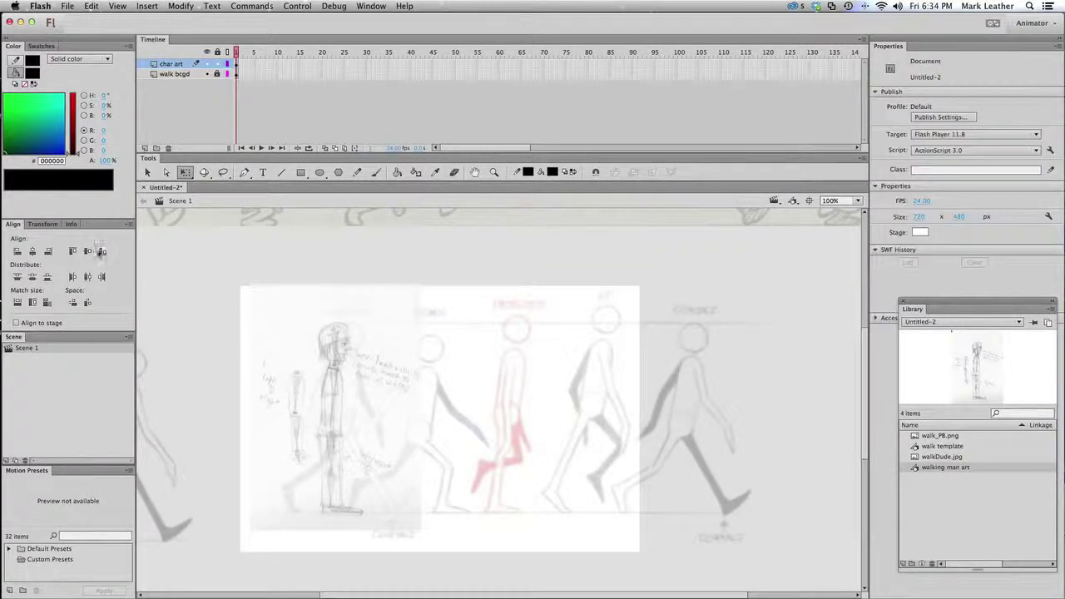
Step: Try a copy of the walking man art, pasted in place and moved over the passing pose, then delete it
{"action": "left_click", "coordinate": [283, 333]}
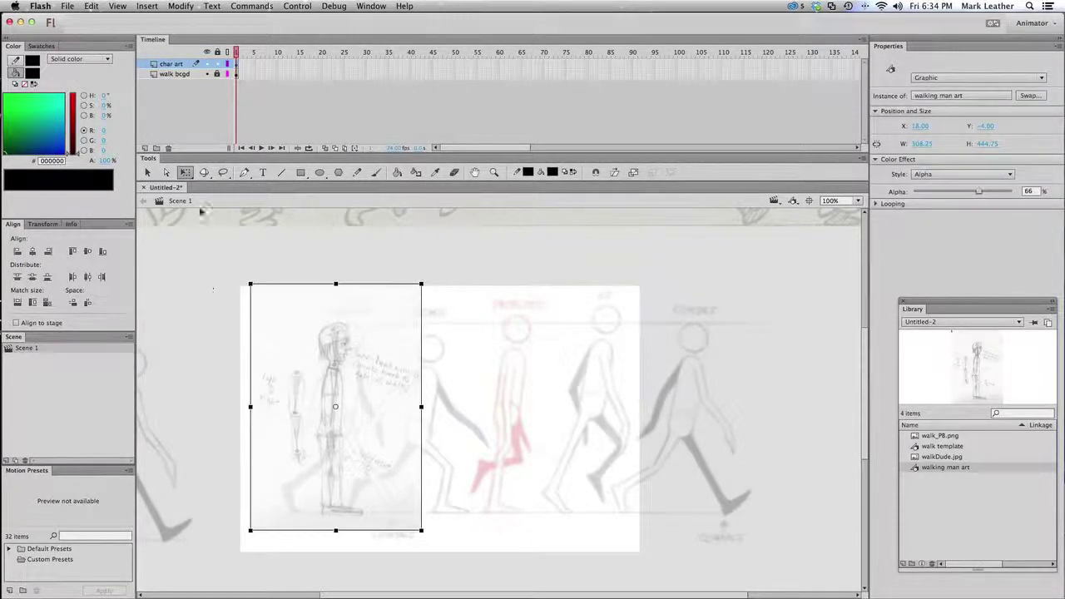
{"action": "left_click", "coordinate": [92, 6]}
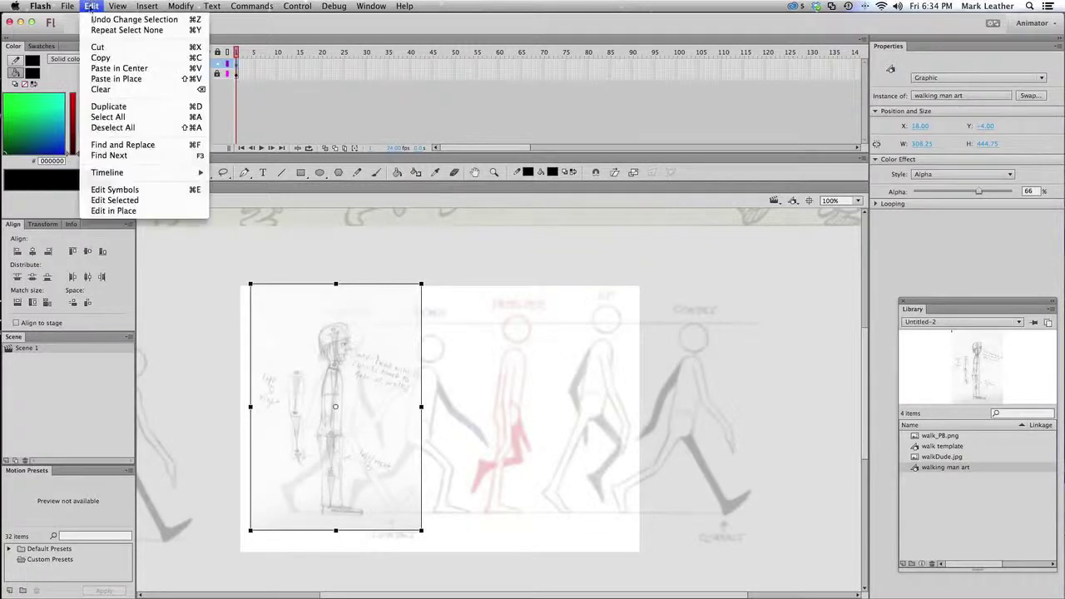
{"action": "left_click", "coordinate": [100, 58]}
{"action": "left_click", "coordinate": [92, 6]}
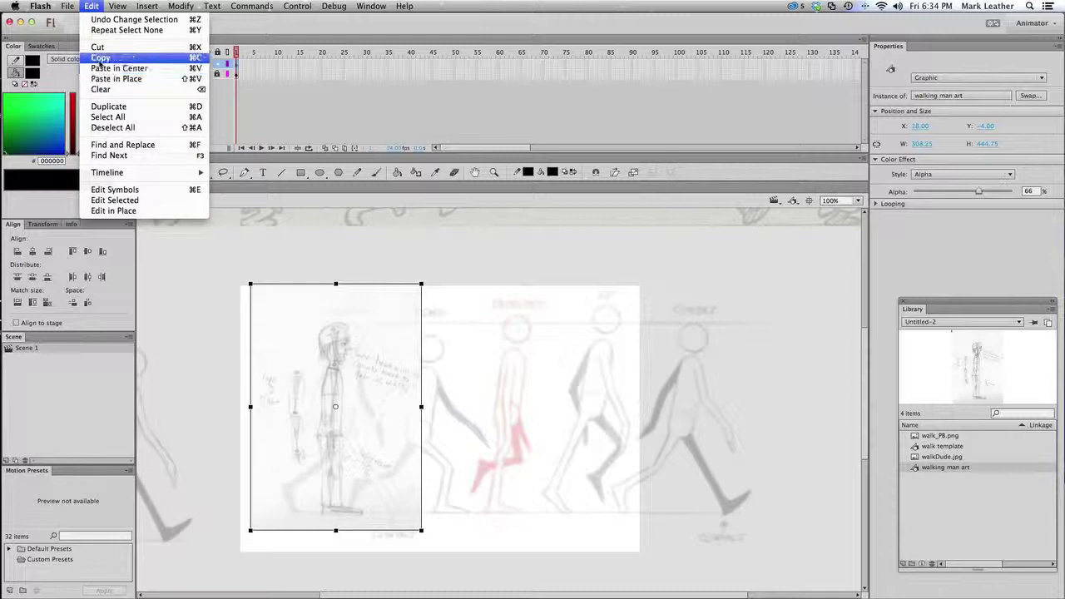
{"action": "left_click", "coordinate": [105, 80]}
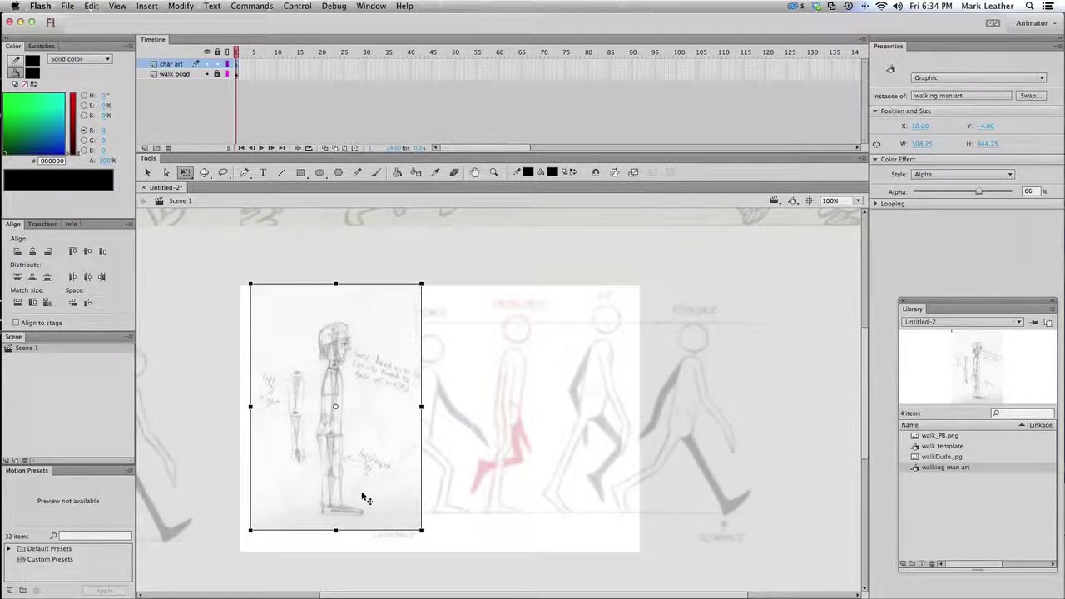
{"action": "left_click_drag", "start_coordinate": [362, 497], "coordinate": [554, 506]}
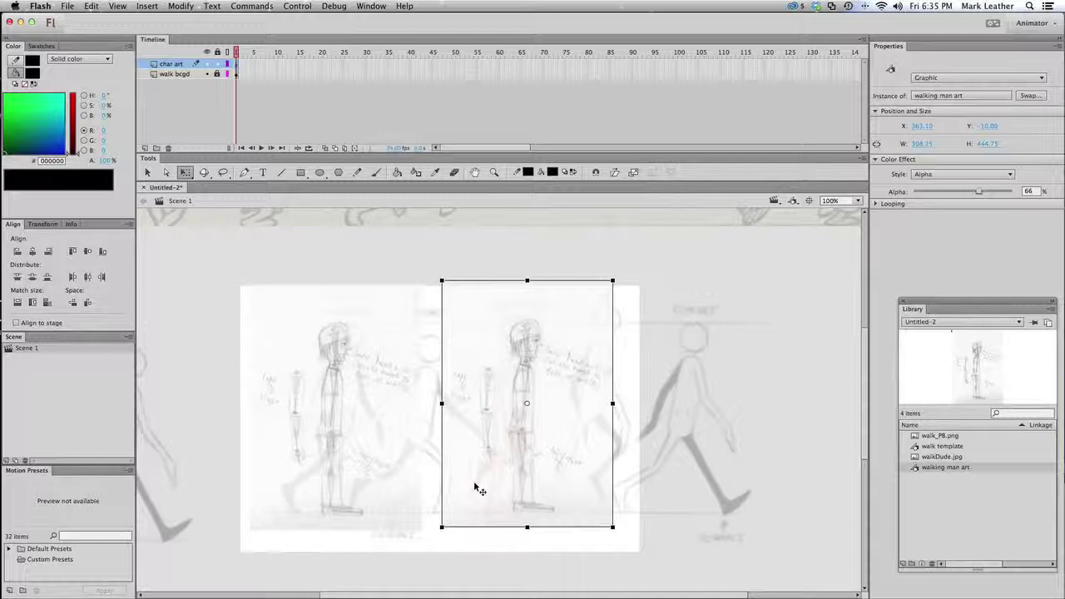
{"action": "key", "text": "Delete"}
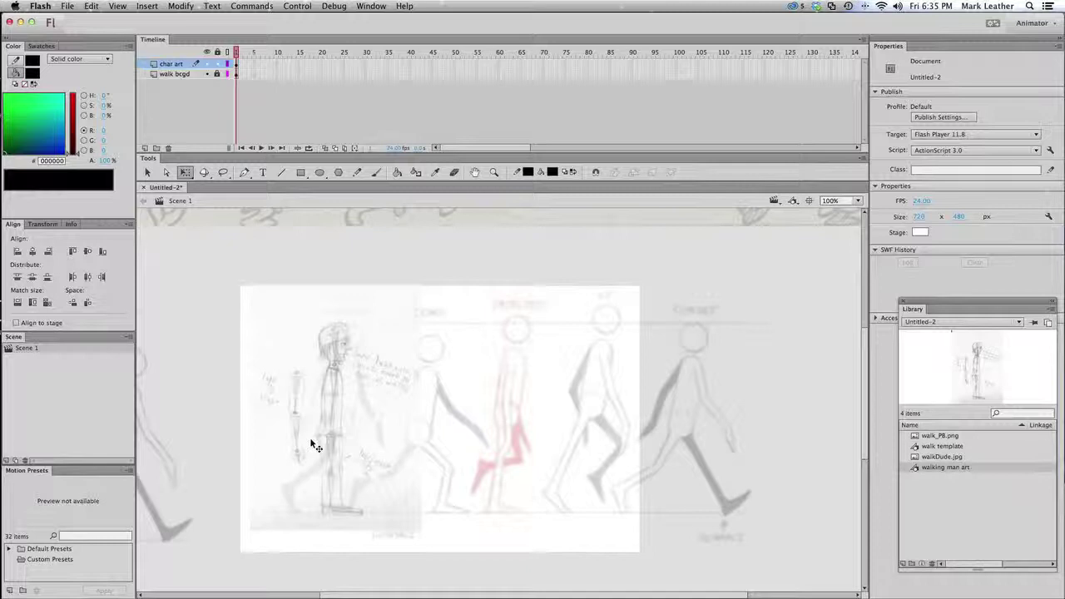
Step: Lock the "char art" layer and add a new layer above it named "contact"
{"action": "left_click", "coordinate": [237, 64]}
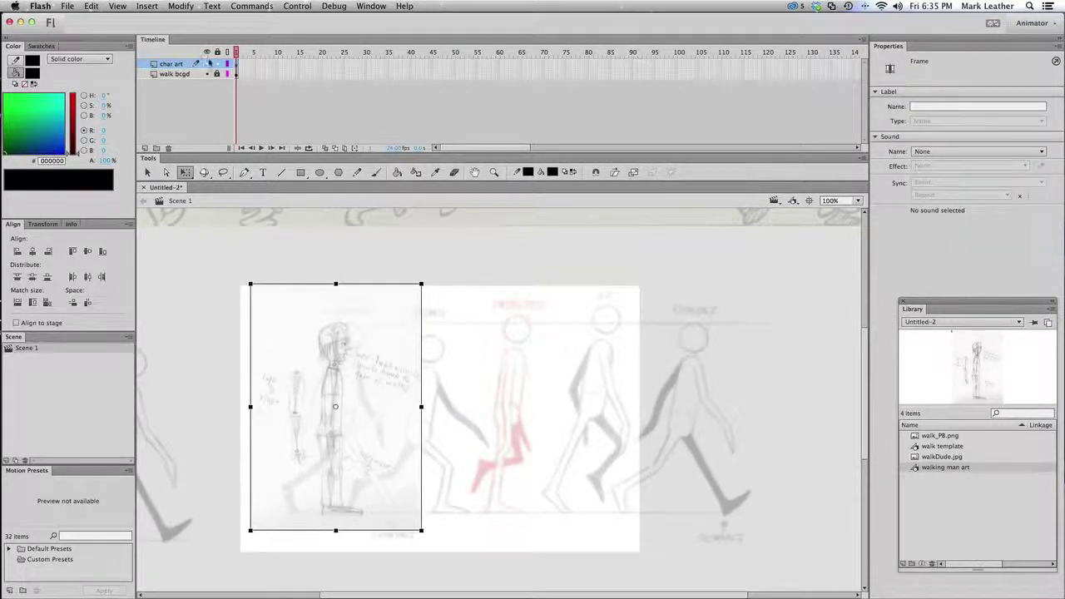
{"action": "left_click", "coordinate": [217, 64]}
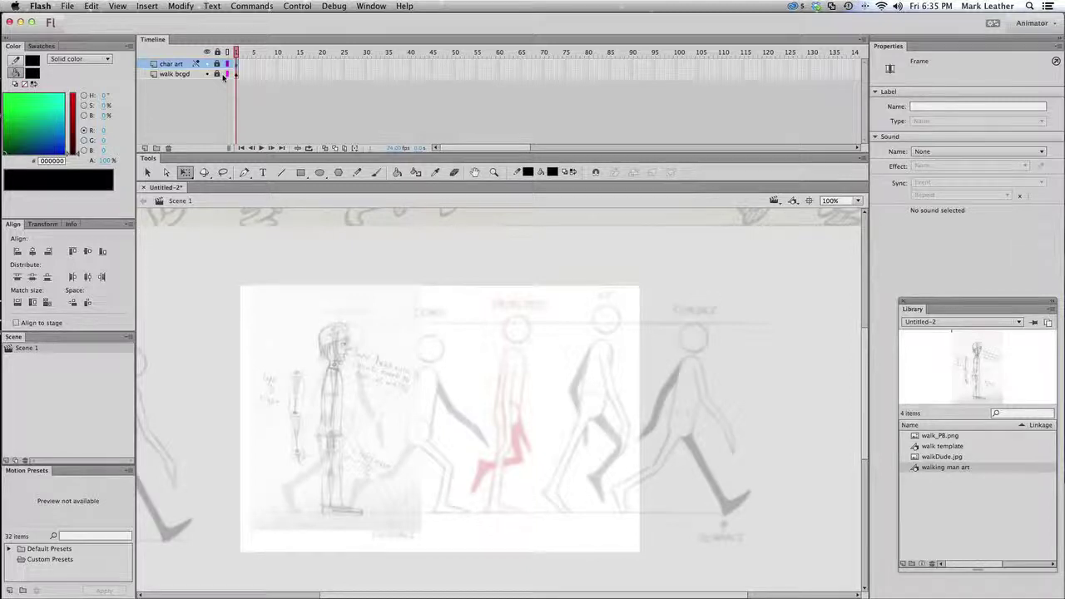
{"action": "left_click", "coordinate": [145, 149]}
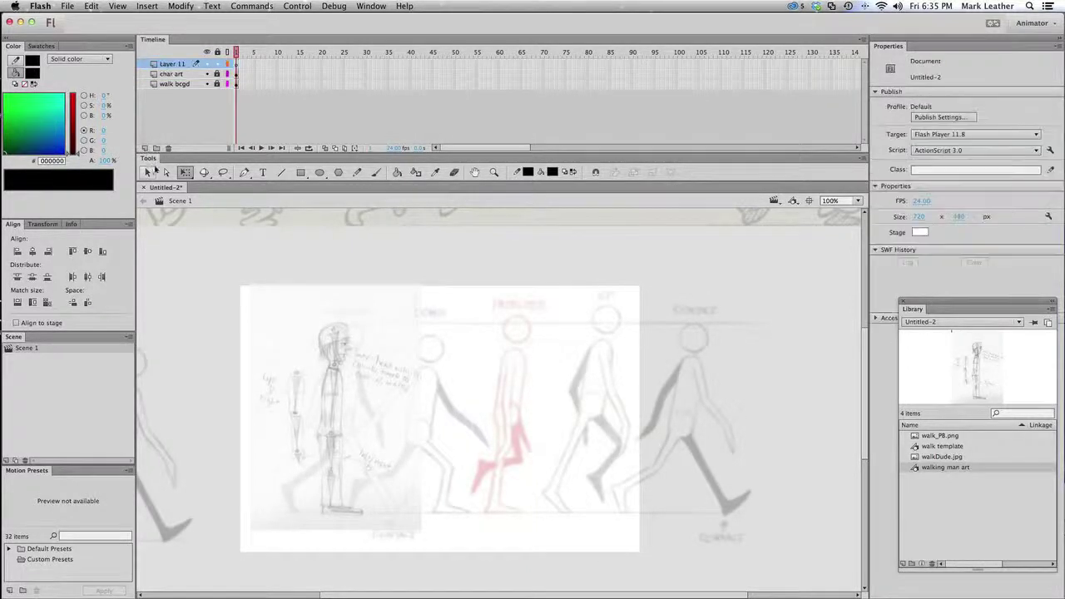
{"action": "double_click", "coordinate": [172, 64]}
{"action": "key", "text": "Return"}
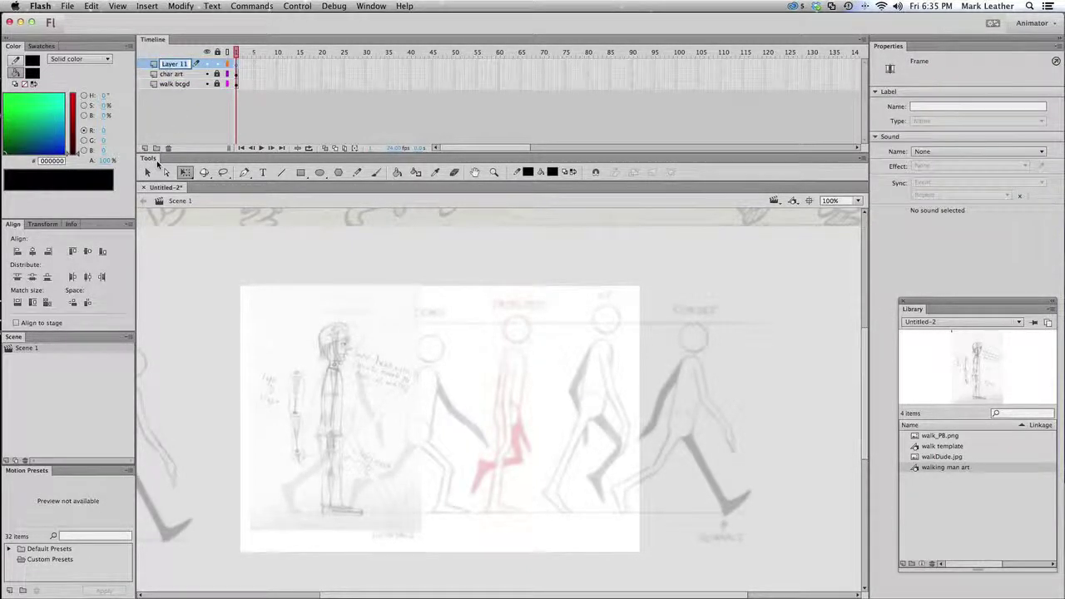
{"action": "type", "text": "contact"}
{"action": "key", "text": "Return"}
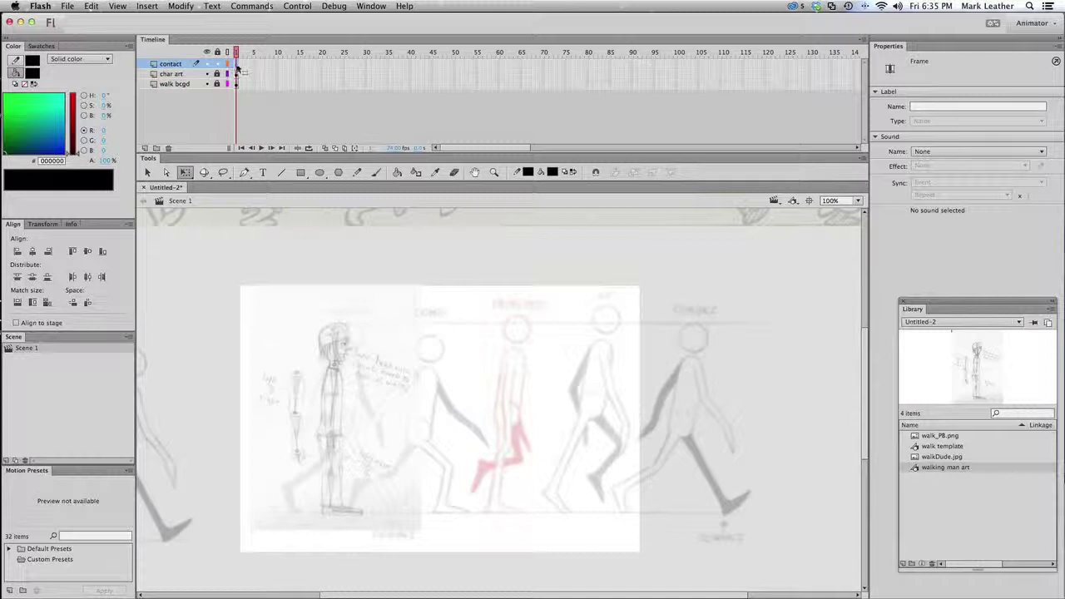
Step: Set up the Brush tool with a small brush size, a round brush shape and Object Drawing off
{"action": "left_click", "coordinate": [376, 173]}
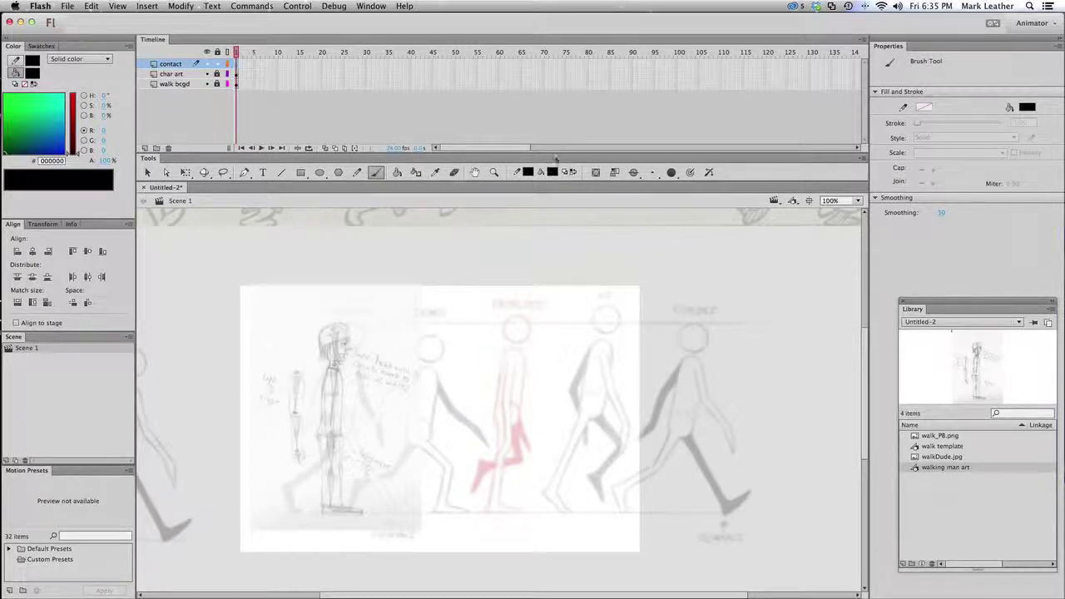
{"action": "left_click", "coordinate": [656, 171]}
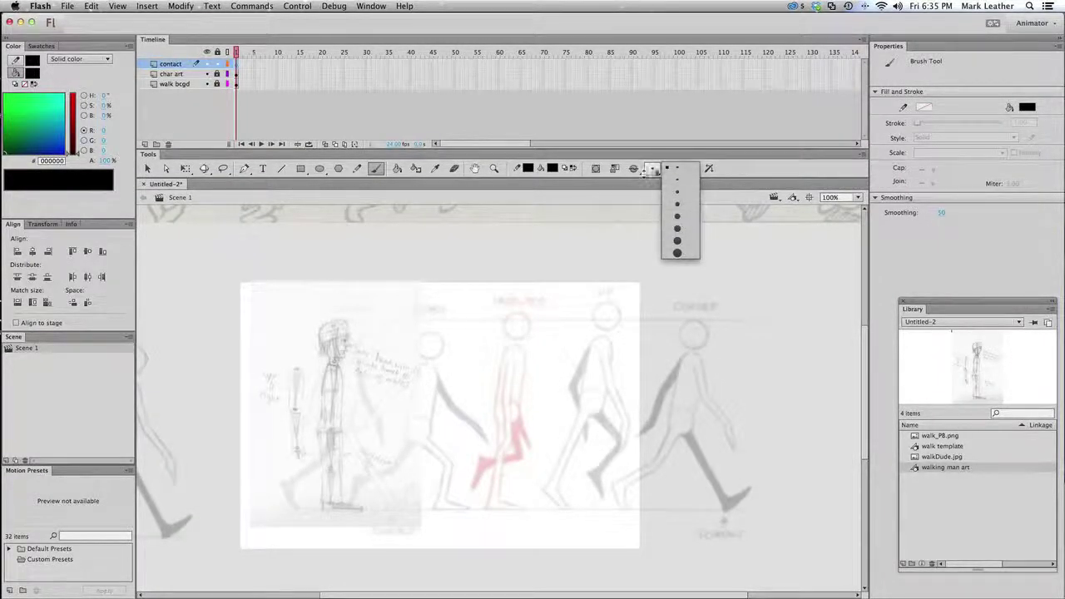
{"action": "left_click", "coordinate": [676, 176]}
{"action": "left_click", "coordinate": [674, 172]}
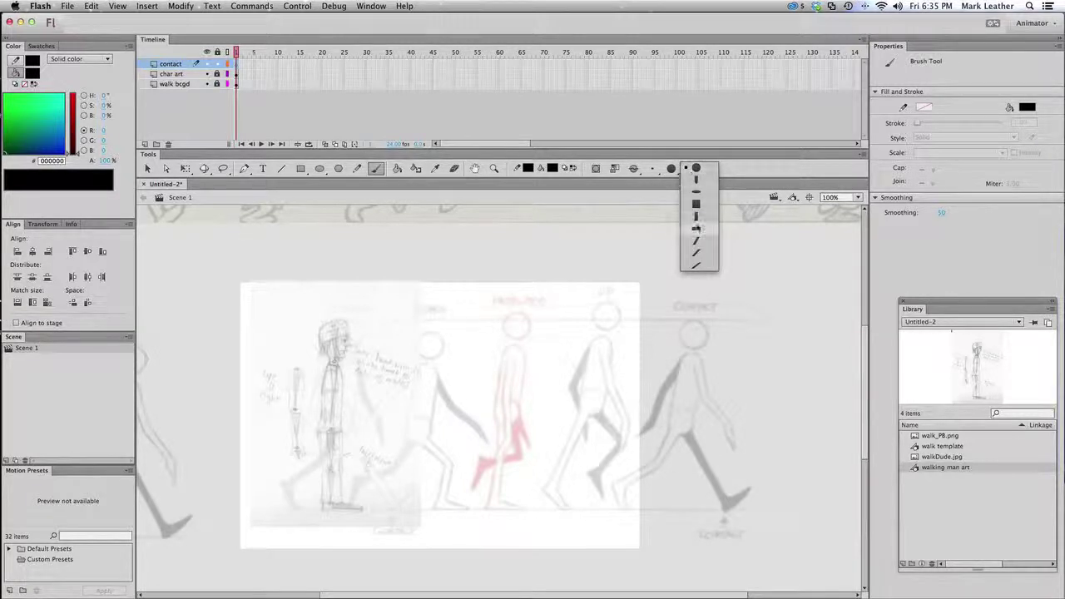
{"action": "left_click", "coordinate": [697, 169]}
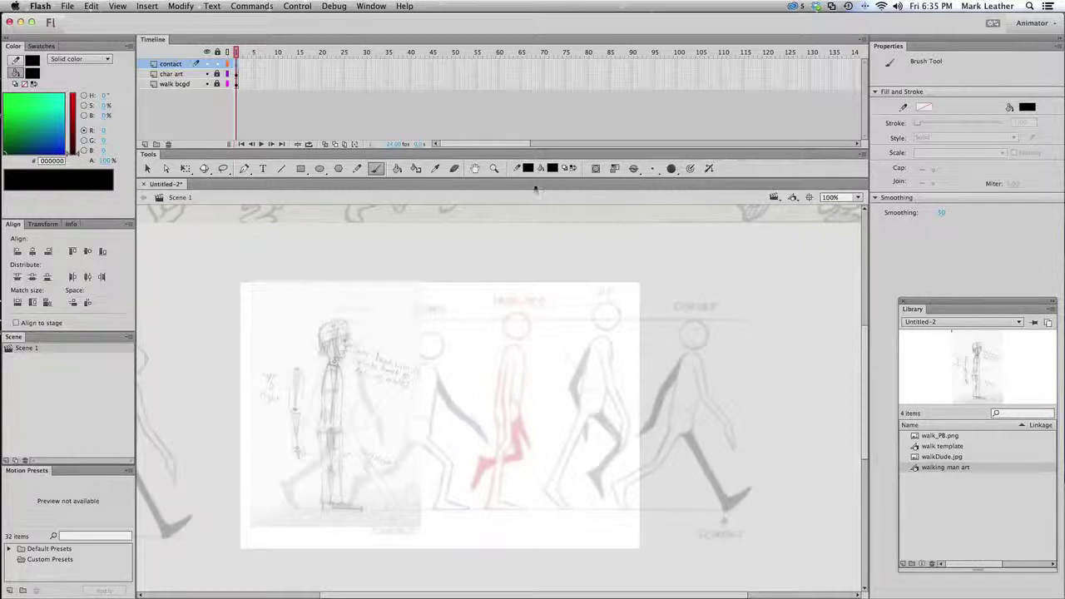
{"action": "left_click", "coordinate": [596, 168]}
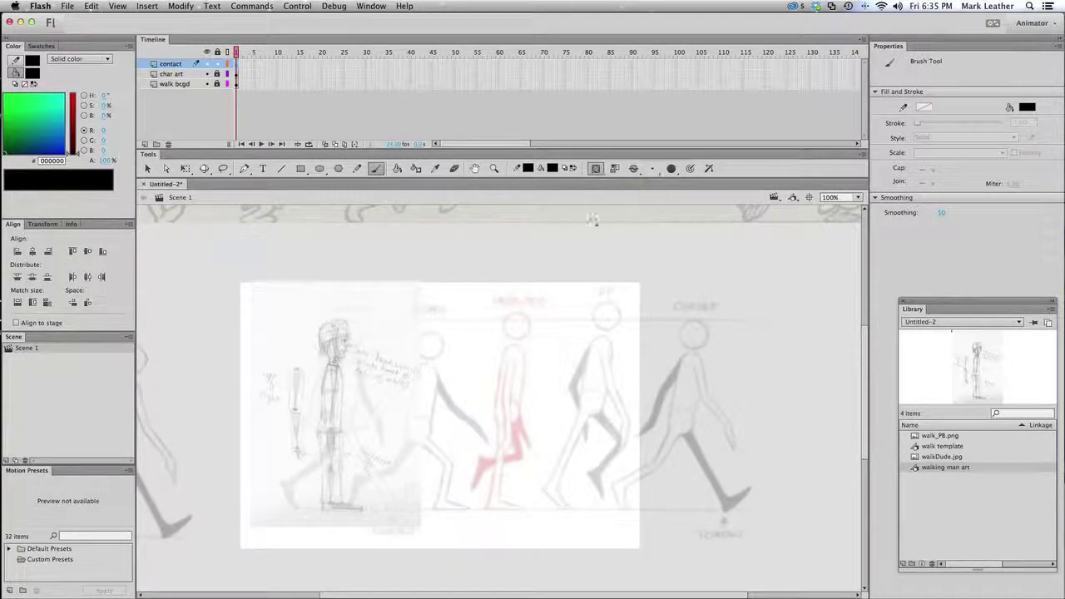
{"action": "left_click", "coordinate": [596, 168]}
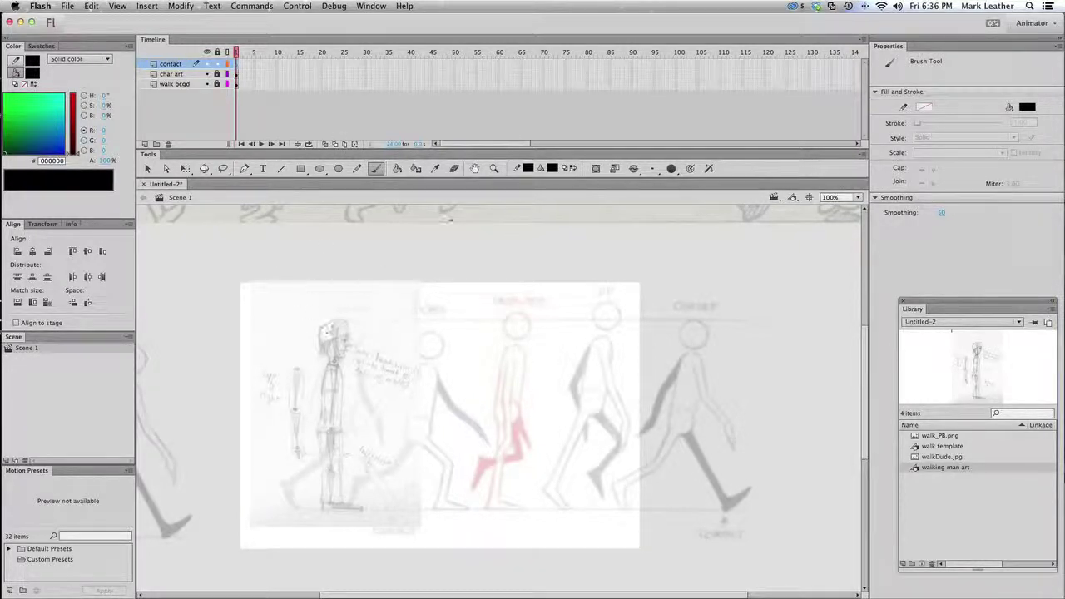
Step: Trace the character's face profile and eye in black over the sketched head, and erase the excess line at the forehead
{"action": "left_click", "coordinate": [118, 6]}
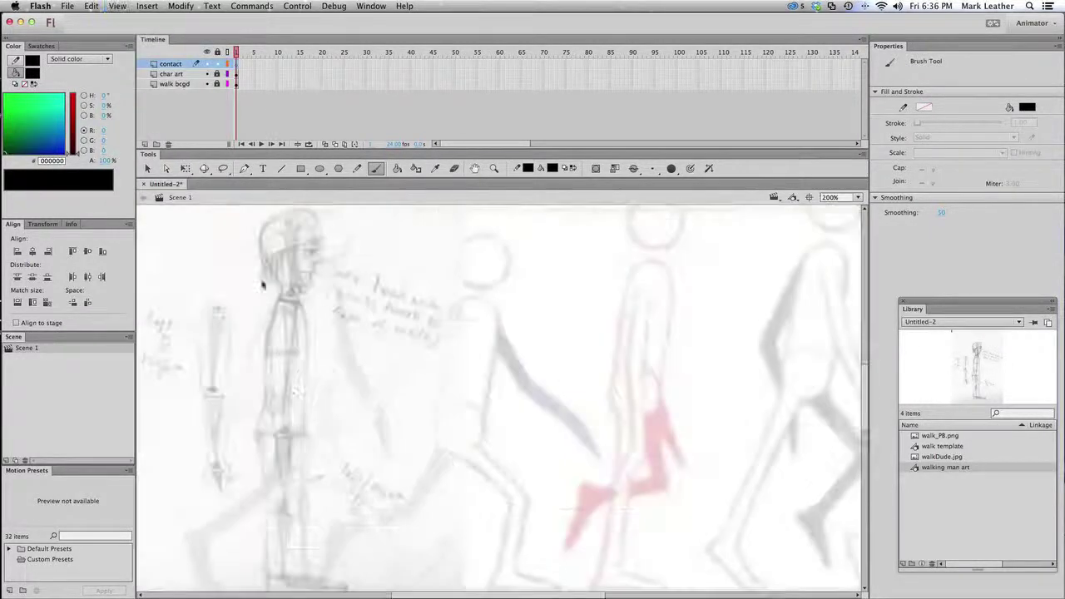
{"action": "left_click", "coordinate": [126, 36]}
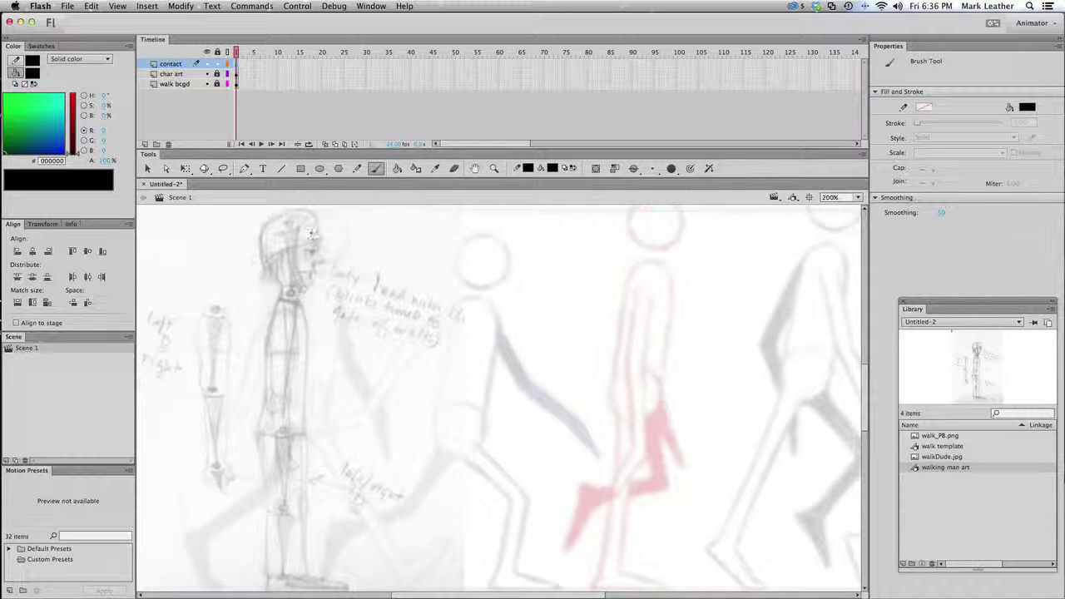
{"action": "mouse_move", "coordinate": [313, 235]}
{"action": "left_mouse_down"}
{"action": "mouse_move", "coordinate": [316, 264]}
{"action": "mouse_move", "coordinate": [298, 272]}
{"action": "left_mouse_up"}
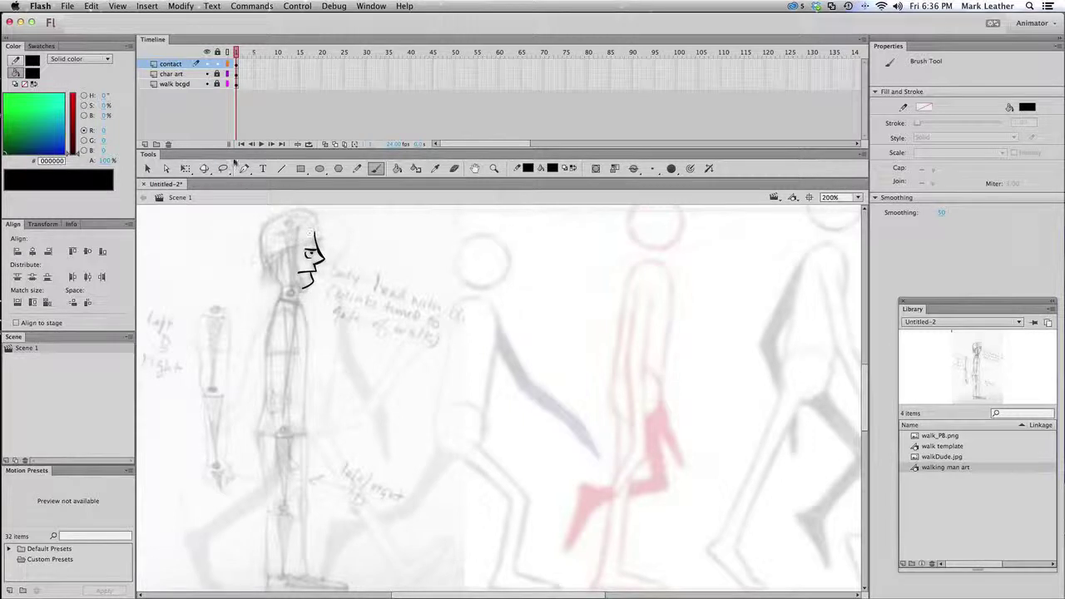
{"action": "left_click", "coordinate": [454, 168]}
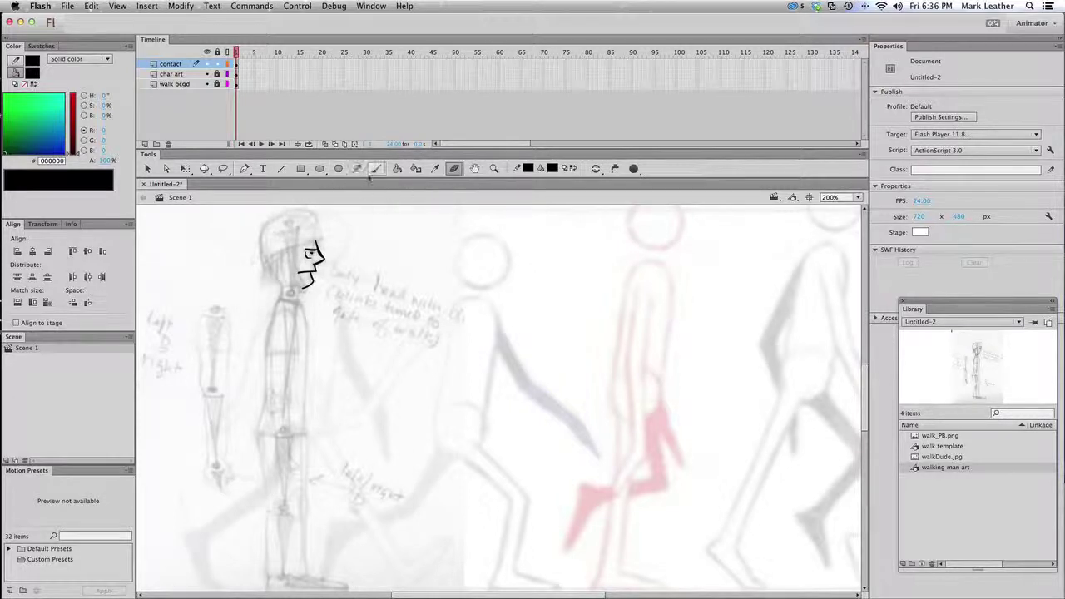
Step: Brush a closed cap outline in black around the crown of the head, with a slanted lower edge above the eye
{"action": "left_click", "coordinate": [375, 169]}
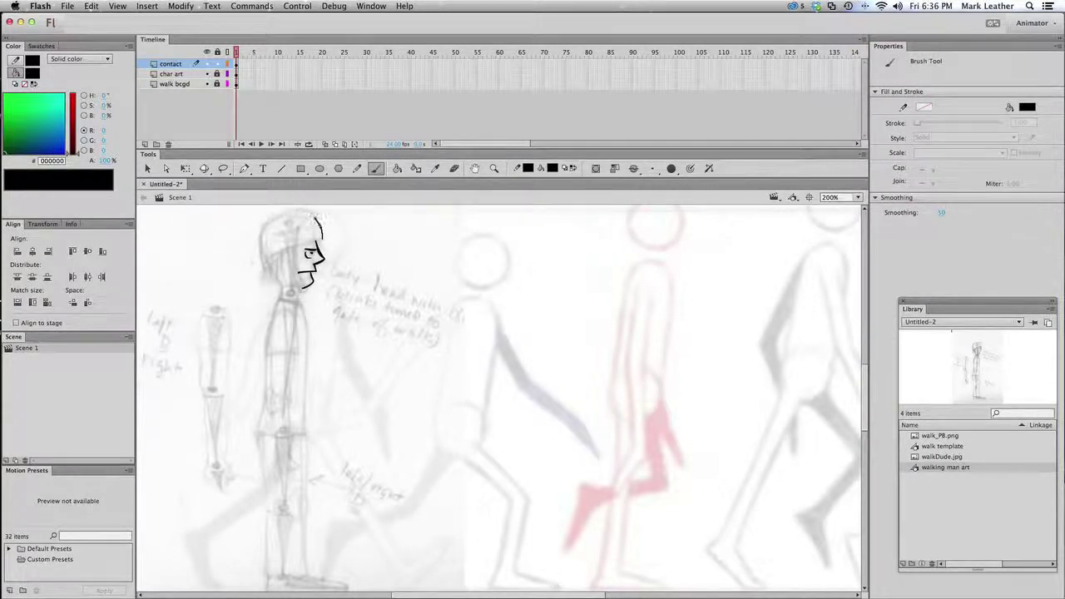
{"action": "left_click_drag", "start_coordinate": [278, 218], "coordinate": [262, 261]}
{"action": "left_click_drag", "start_coordinate": [321, 240], "coordinate": [260, 259]}
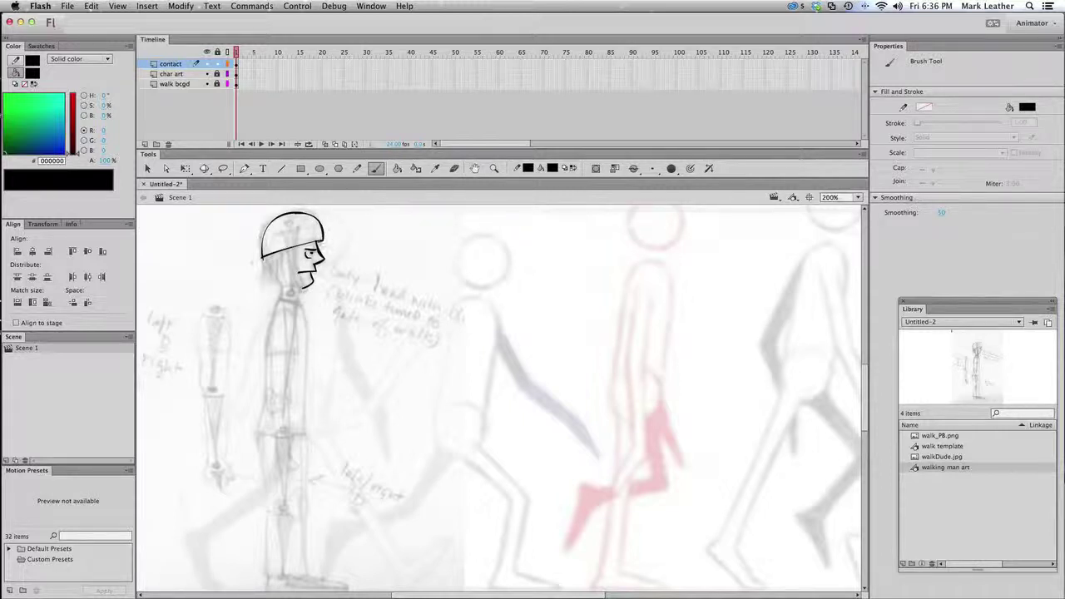
{"action": "left_click_drag", "start_coordinate": [288, 250], "coordinate": [302, 240]}
Step: Fill the cap with the dark gray #666666 using the Paint Bucket tool
{"action": "left_click", "coordinate": [552, 169]}
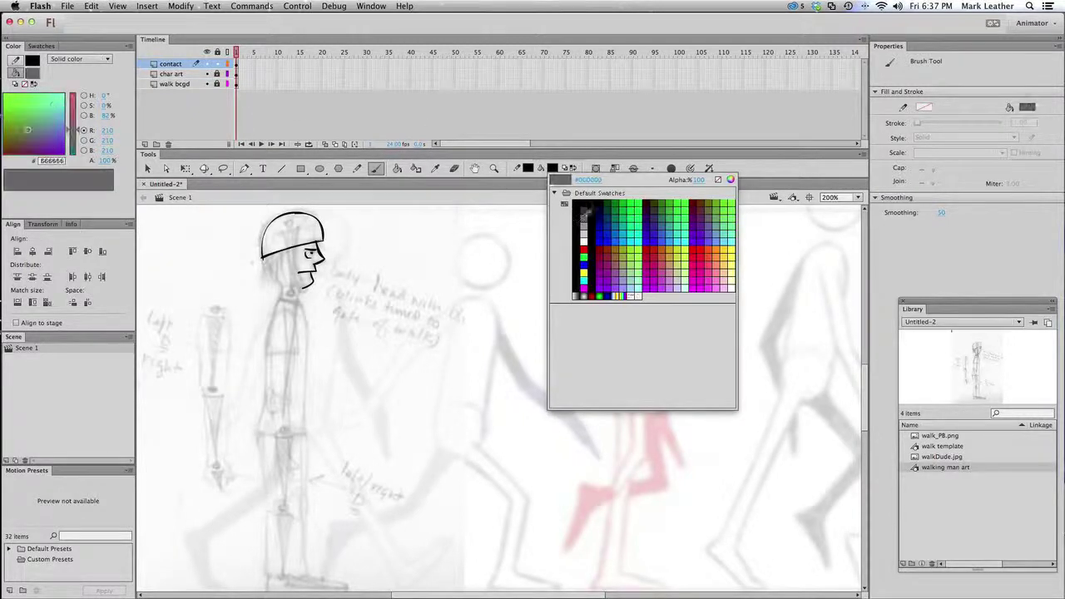
{"action": "left_click", "coordinate": [583, 224]}
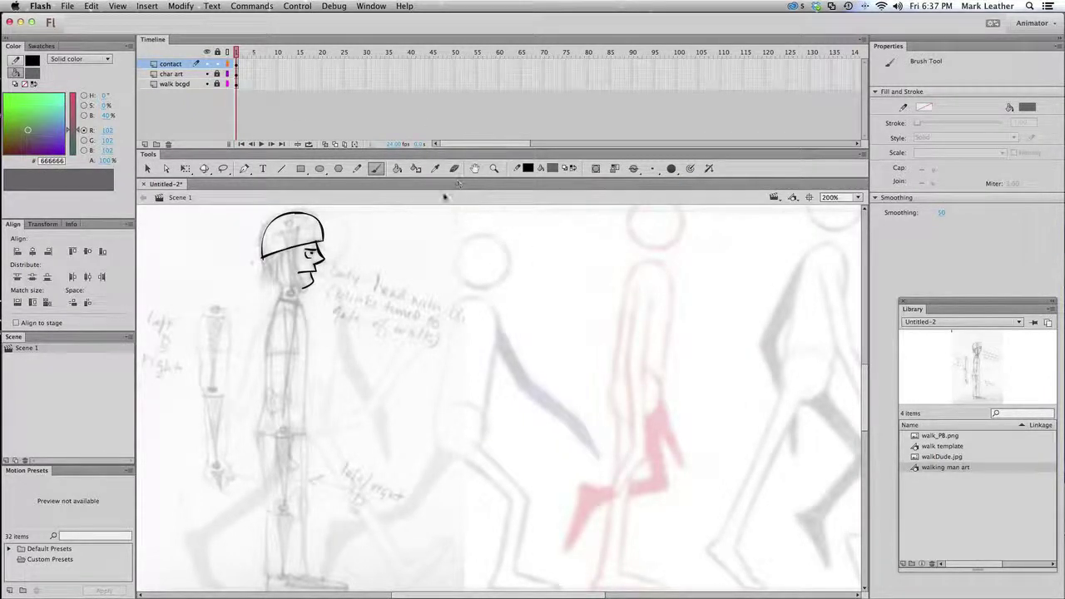
{"action": "left_click", "coordinate": [397, 168]}
{"action": "left_click", "coordinate": [280, 241]}
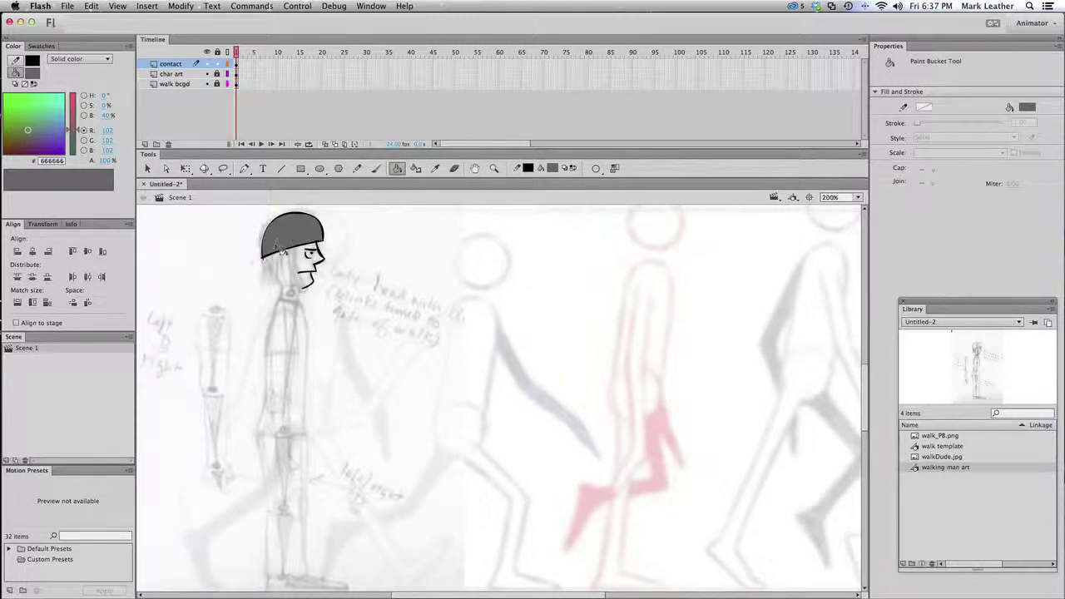
Step: Set the Brush tool's fill to black #000000 and brush the front of the neck below the chin
{"action": "left_click", "coordinate": [91, 6]}
{"action": "left_click", "coordinate": [229, 98]}
{"action": "left_click", "coordinate": [376, 168]}
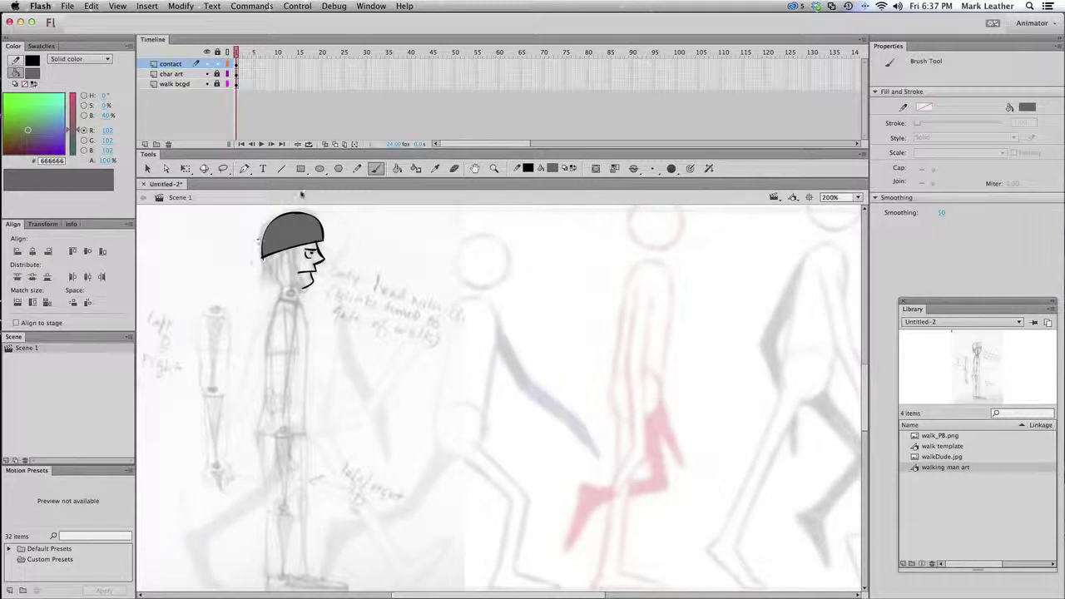
{"action": "left_click", "coordinate": [552, 168]}
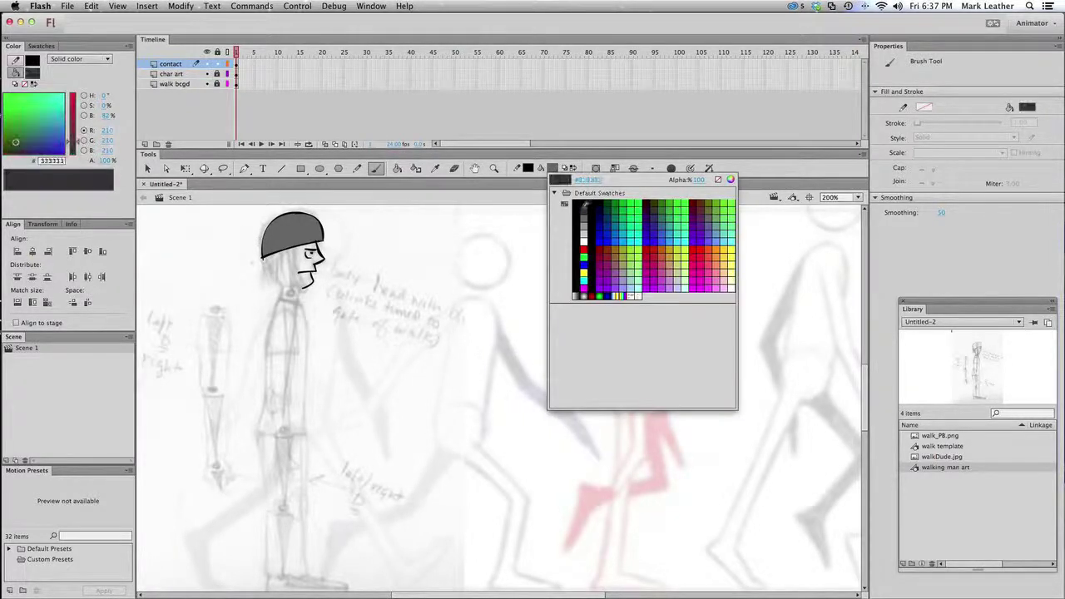
{"action": "left_click", "coordinate": [583, 206]}
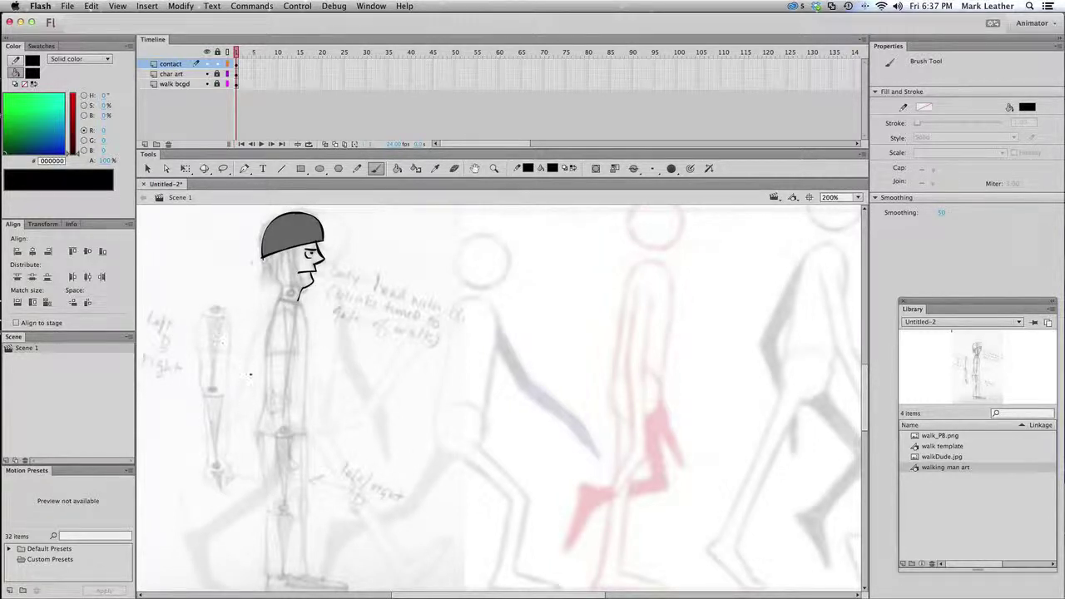
{"action": "left_click_drag", "start_coordinate": [289, 294], "coordinate": [280, 299]}
Step: Trace the torso over the reference sketch as a closed black shirt outline from the collar to the waist
{"action": "scroll", "coordinate": [864, 432], "scroll_direction": "down", "scroll_amount": 2}
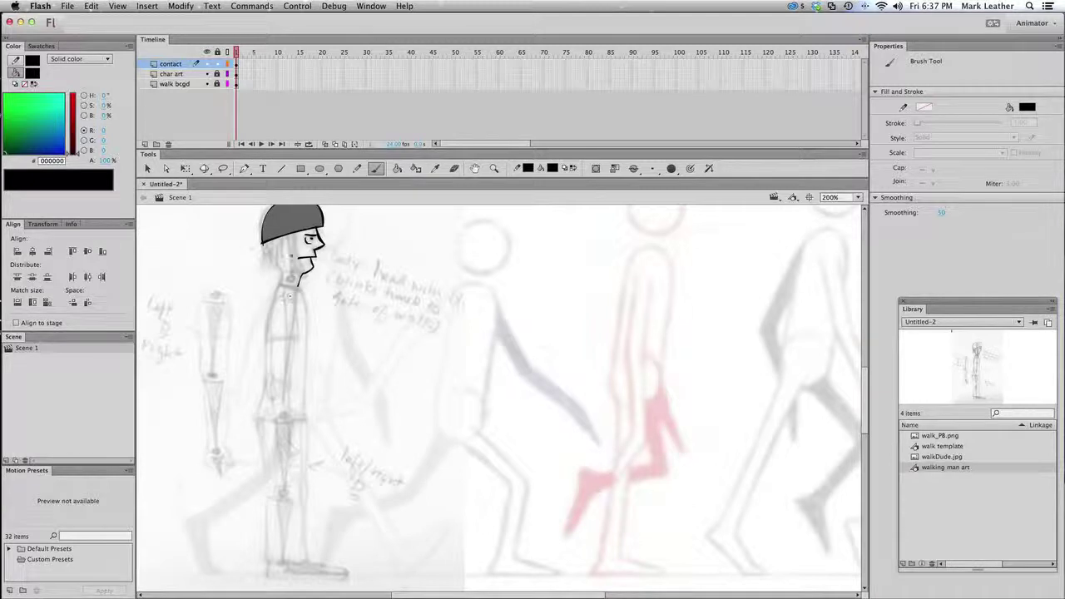
{"action": "mouse_move", "coordinate": [277, 282]}
{"action": "left_mouse_down"}
{"action": "mouse_move", "coordinate": [291, 288]}
{"action": "mouse_move", "coordinate": [309, 348]}
{"action": "mouse_move", "coordinate": [304, 421]}
{"action": "mouse_move", "coordinate": [253, 418]}
{"action": "left_mouse_up"}
{"action": "left_click_drag", "start_coordinate": [279, 284], "coordinate": [254, 419]}
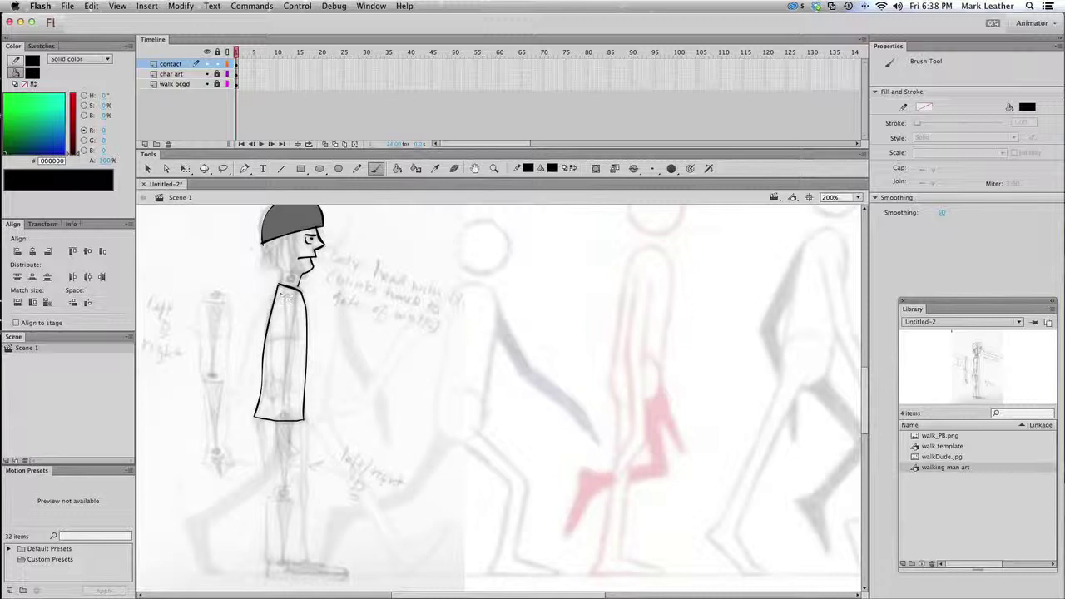
Step: Brush the short sleeve at the near shoulder and the lines of the arm swinging back, erasing the excess arm line
{"action": "mouse_move", "coordinate": [292, 295]}
{"action": "left_mouse_down"}
{"action": "mouse_move", "coordinate": [268, 341]}
{"action": "mouse_move", "coordinate": [276, 300]}
{"action": "mouse_move", "coordinate": [260, 314]}
{"action": "left_mouse_up"}
{"action": "mouse_move", "coordinate": [265, 305]}
{"action": "left_mouse_down"}
{"action": "mouse_move", "coordinate": [244, 340]}
{"action": "mouse_move", "coordinate": [254, 344]}
{"action": "mouse_move", "coordinate": [244, 353]}
{"action": "mouse_move", "coordinate": [238, 341]}
{"action": "mouse_move", "coordinate": [238, 365]}
{"action": "mouse_move", "coordinate": [214, 385]}
{"action": "left_mouse_up"}
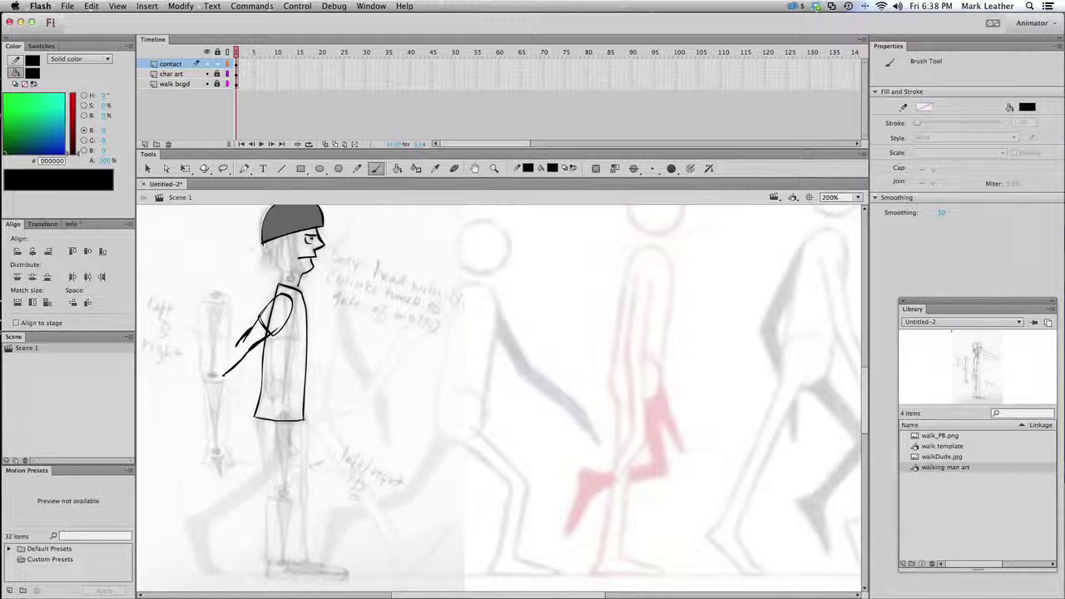
{"action": "mouse_move", "coordinate": [236, 346]}
{"action": "left_mouse_down"}
{"action": "mouse_move", "coordinate": [213, 373]}
{"action": "mouse_move", "coordinate": [215, 398]}
{"action": "mouse_move", "coordinate": [192, 391]}
{"action": "mouse_move", "coordinate": [201, 398]}
{"action": "left_mouse_up"}
{"action": "key", "text": "ctrl+z"}
{"action": "key", "text": "ctrl+z"}
{"action": "left_click_drag", "start_coordinate": [205, 393], "coordinate": [212, 396]}
{"action": "left_click", "coordinate": [453, 168]}
{"action": "mouse_move", "coordinate": [235, 365]}
{"action": "left_mouse_down"}
{"action": "mouse_move", "coordinate": [224, 393]}
{"action": "mouse_move", "coordinate": [192, 373]}
{"action": "mouse_move", "coordinate": [199, 405]}
{"action": "mouse_move", "coordinate": [194, 394]}
{"action": "mouse_move", "coordinate": [217, 372]}
{"action": "mouse_move", "coordinate": [231, 375]}
{"action": "mouse_move", "coordinate": [204, 367]}
{"action": "left_mouse_up"}
Step: Brush the fist and connecting forearm lines of the back-swung arm, and erase the torso line crossing its sleeve
{"action": "left_click", "coordinate": [376, 168]}
{"action": "left_click_drag", "start_coordinate": [181, 411], "coordinate": [180, 406]}
{"action": "left_click_drag", "start_coordinate": [172, 406], "coordinate": [195, 426]}
{"action": "left_click_drag", "start_coordinate": [250, 327], "coordinate": [184, 408]}
{"action": "mouse_move", "coordinate": [237, 362]}
{"action": "left_mouse_down"}
{"action": "mouse_move", "coordinate": [180, 417]}
{"action": "mouse_move", "coordinate": [189, 423]}
{"action": "left_mouse_up"}
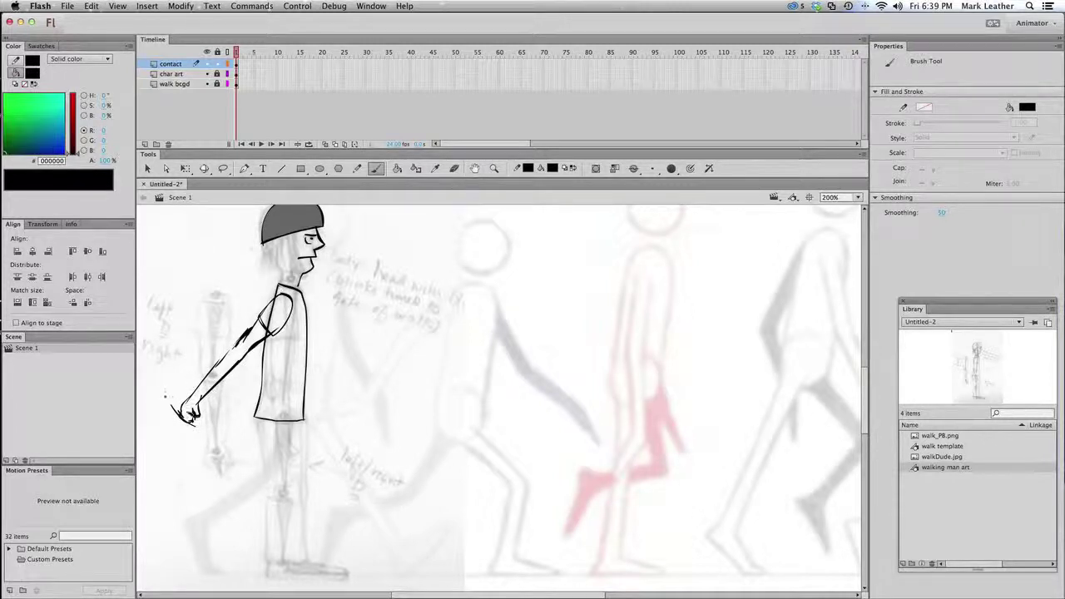
{"action": "left_click_drag", "start_coordinate": [239, 342], "coordinate": [215, 371]}
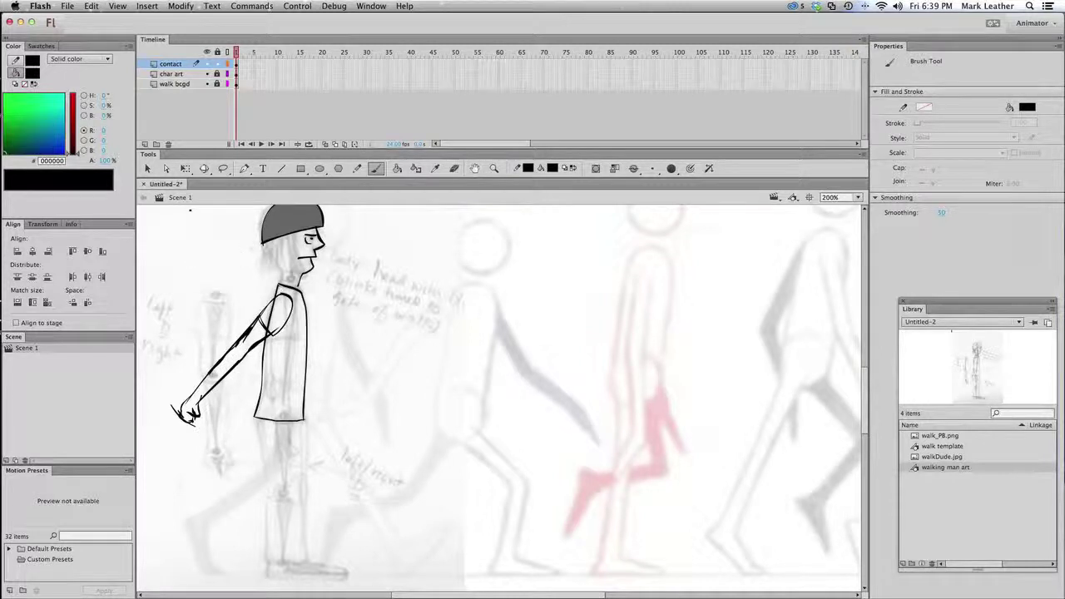
{"action": "left_click", "coordinate": [454, 168]}
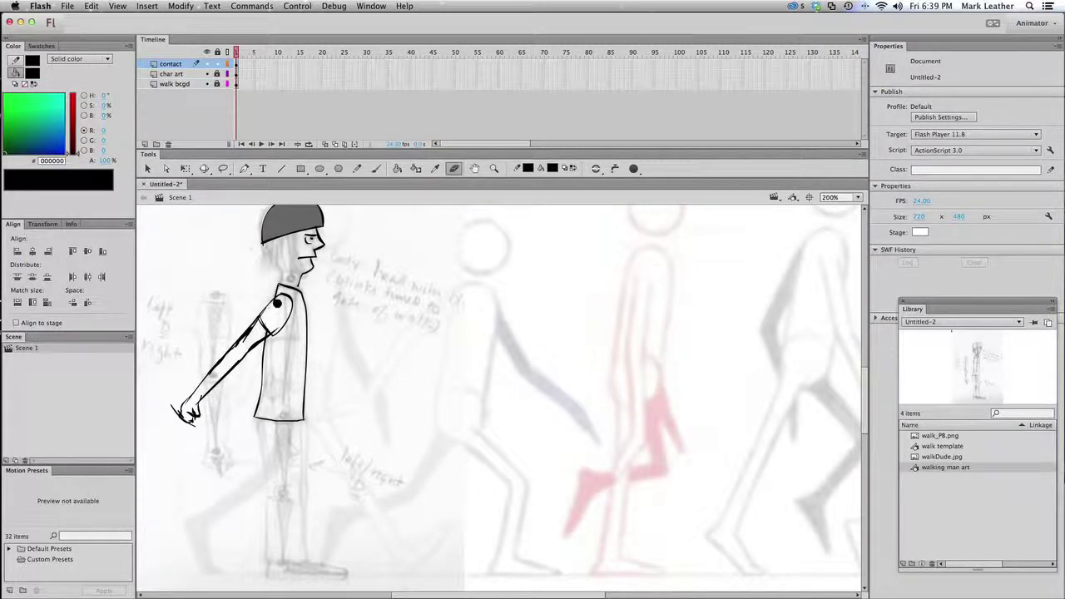
{"action": "mouse_move", "coordinate": [273, 314]}
{"action": "left_mouse_down"}
{"action": "mouse_move", "coordinate": [274, 331]}
{"action": "mouse_move", "coordinate": [264, 323]}
{"action": "left_mouse_up"}
Step: Brush the forward-swinging arm in front of the torso with its short sleeve, forearm and hand
{"action": "left_click", "coordinate": [376, 169]}
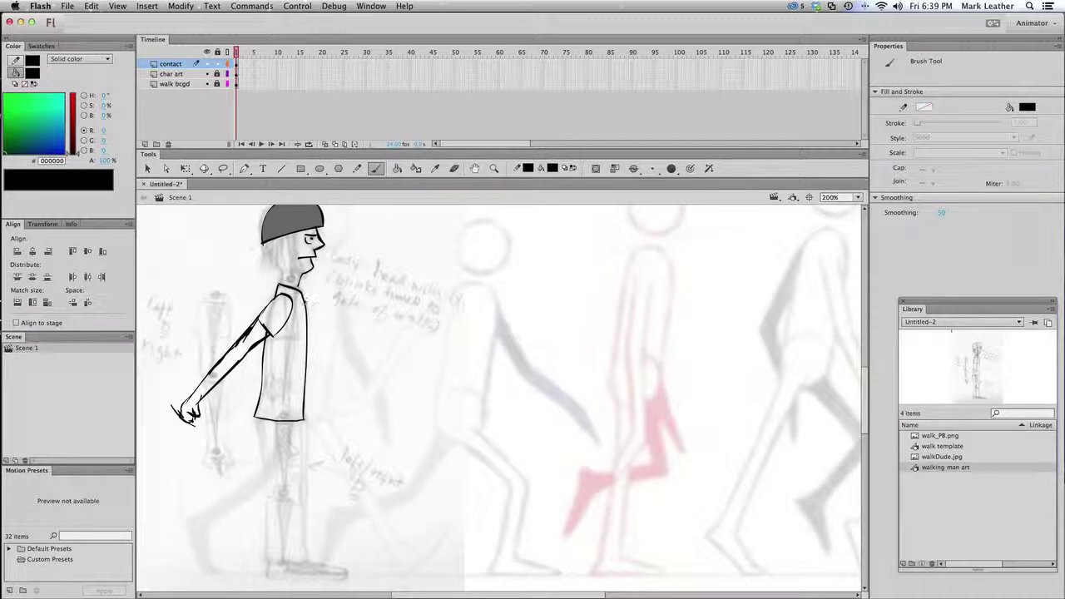
{"action": "mouse_move", "coordinate": [308, 307]}
{"action": "left_mouse_down"}
{"action": "mouse_move", "coordinate": [309, 340]}
{"action": "mouse_move", "coordinate": [332, 343]}
{"action": "mouse_move", "coordinate": [341, 354]}
{"action": "mouse_move", "coordinate": [328, 365]}
{"action": "mouse_move", "coordinate": [338, 367]}
{"action": "left_mouse_up"}
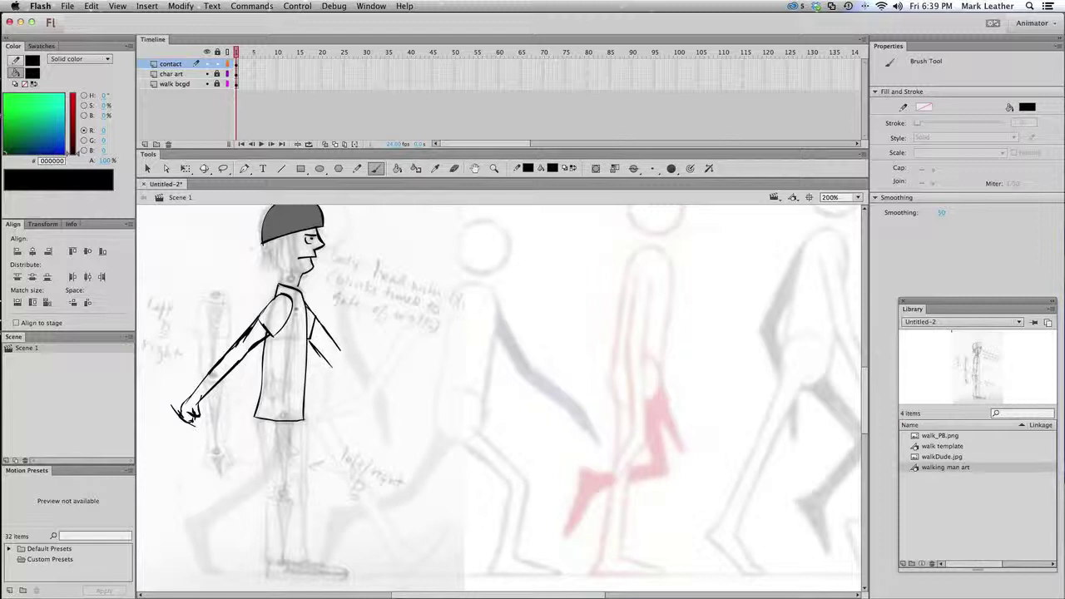
{"action": "left_click_drag", "start_coordinate": [326, 335], "coordinate": [367, 411]}
{"action": "left_click_drag", "start_coordinate": [348, 360], "coordinate": [381, 411]}
{"action": "left_click_drag", "start_coordinate": [346, 359], "coordinate": [380, 406]}
{"action": "left_click_drag", "start_coordinate": [328, 362], "coordinate": [381, 421]}
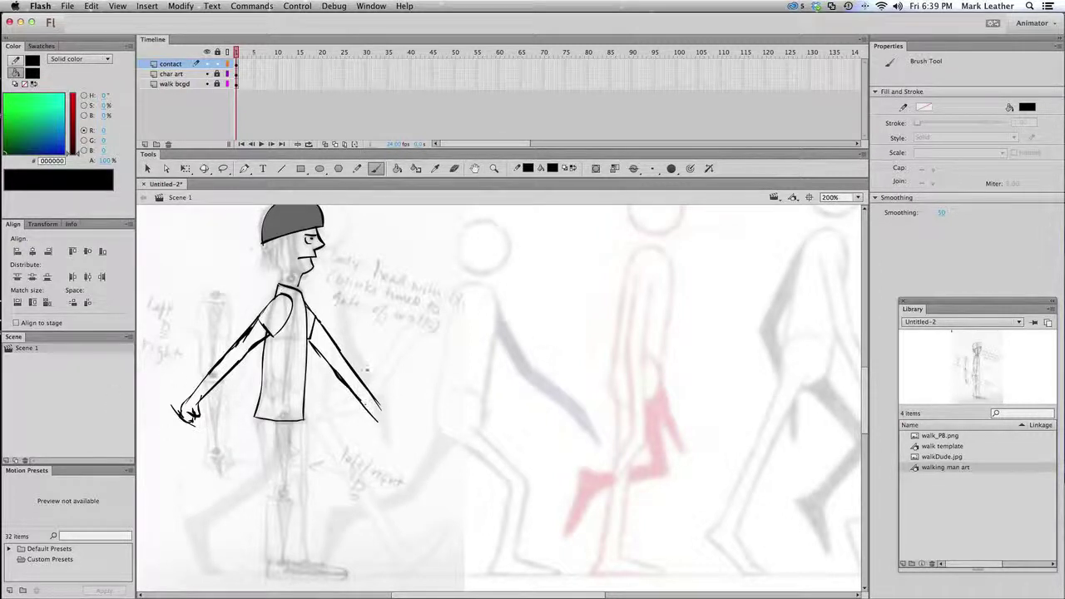
{"action": "mouse_move", "coordinate": [382, 408]}
{"action": "left_mouse_down"}
{"action": "mouse_move", "coordinate": [396, 409]}
{"action": "mouse_move", "coordinate": [371, 421]}
{"action": "mouse_move", "coordinate": [384, 440]}
{"action": "left_mouse_up"}
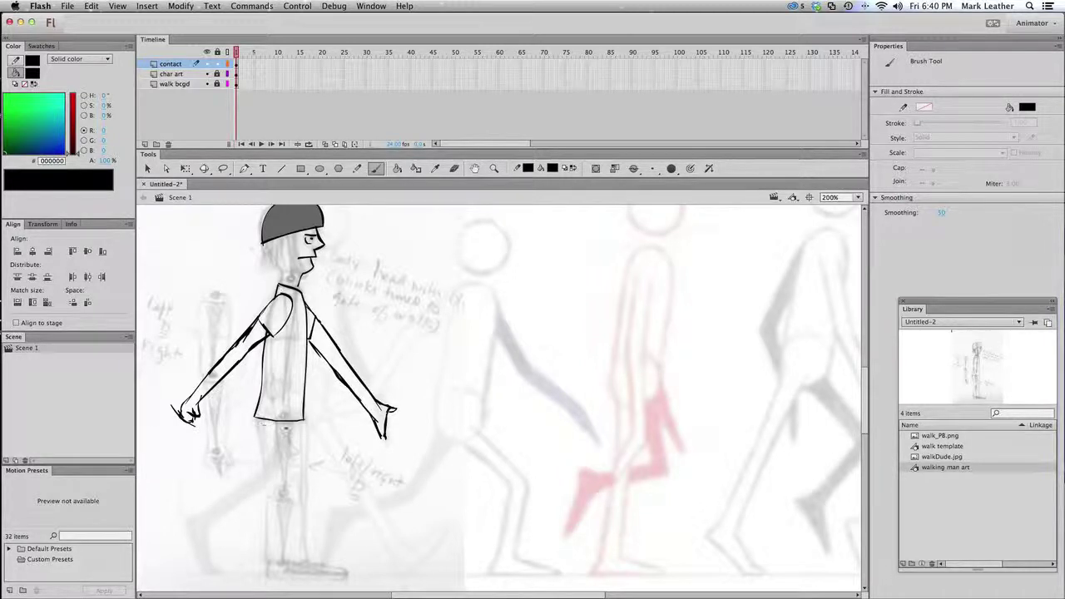
Step: Brush the straight forward leg from the waist to the trouser cuff, and erase the stray line ends at the cuff
{"action": "mouse_move", "coordinate": [305, 388]}
{"action": "left_mouse_down"}
{"action": "mouse_move", "coordinate": [313, 412]}
{"action": "mouse_move", "coordinate": [256, 429]}
{"action": "mouse_move", "coordinate": [380, 581]}
{"action": "left_mouse_up"}
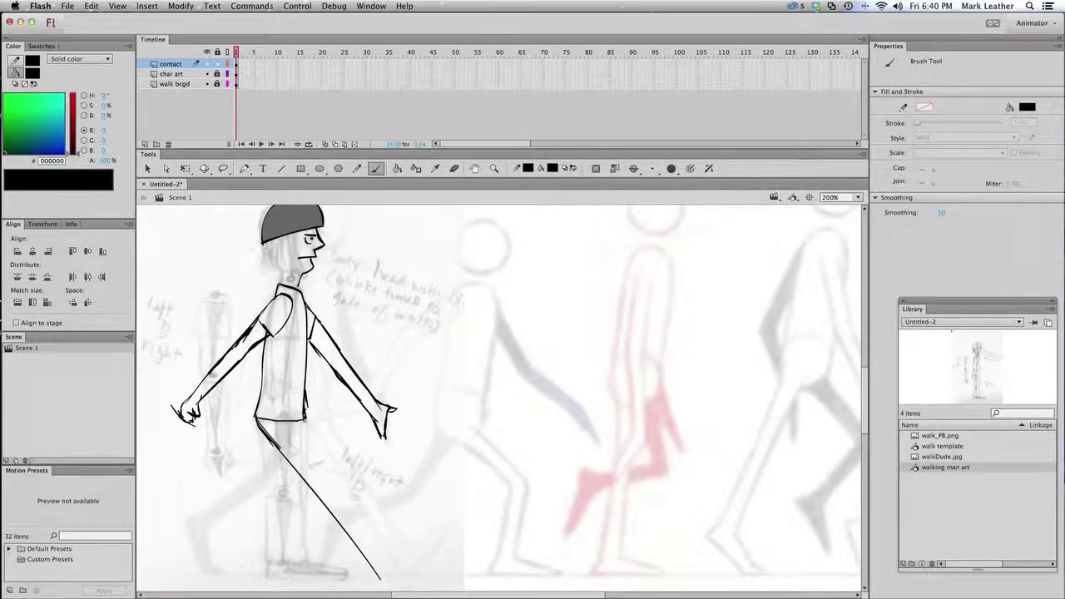
{"action": "mouse_move", "coordinate": [307, 425]}
{"action": "left_mouse_down"}
{"action": "mouse_move", "coordinate": [398, 541]}
{"action": "mouse_move", "coordinate": [401, 556]}
{"action": "mouse_move", "coordinate": [374, 569]}
{"action": "left_mouse_up"}
{"action": "left_click_drag", "start_coordinate": [303, 416], "coordinate": [383, 531]}
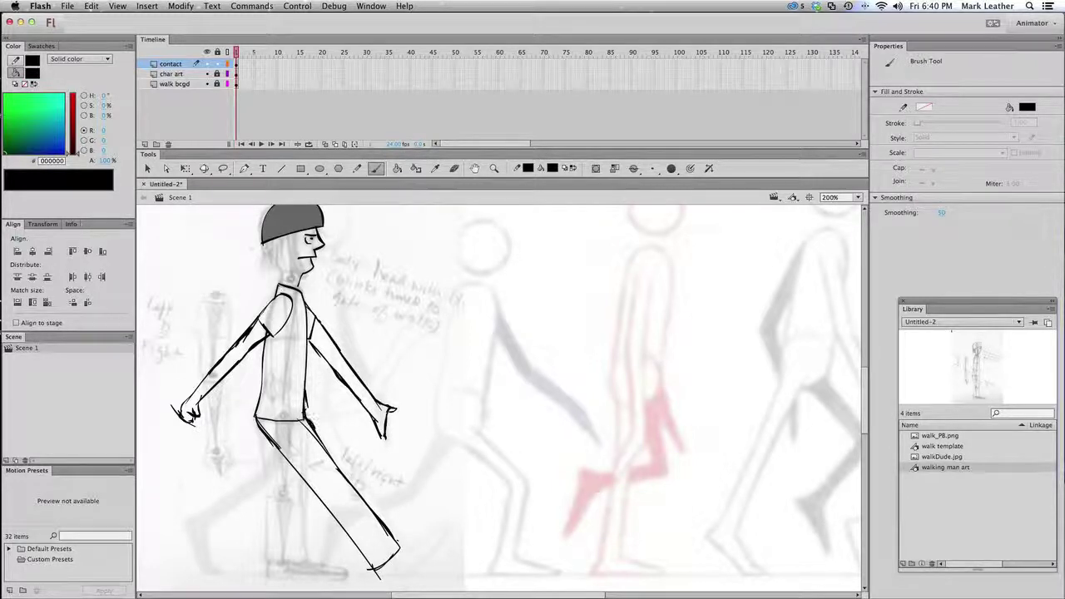
{"action": "key", "text": "e"}
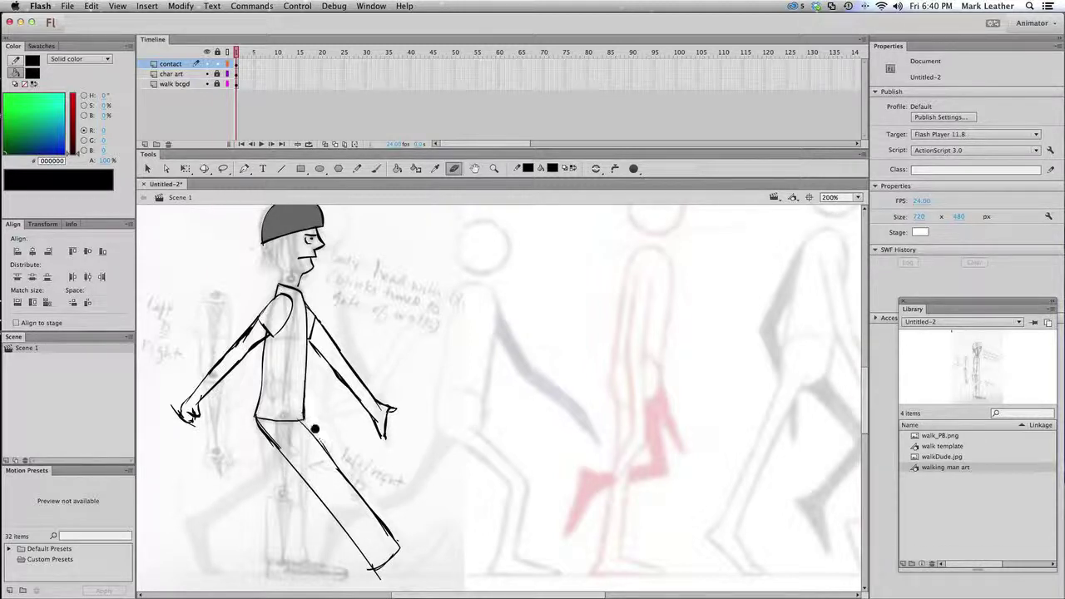
{"action": "left_click_drag", "start_coordinate": [386, 576], "coordinate": [365, 572]}
{"action": "left_click", "coordinate": [377, 168]}
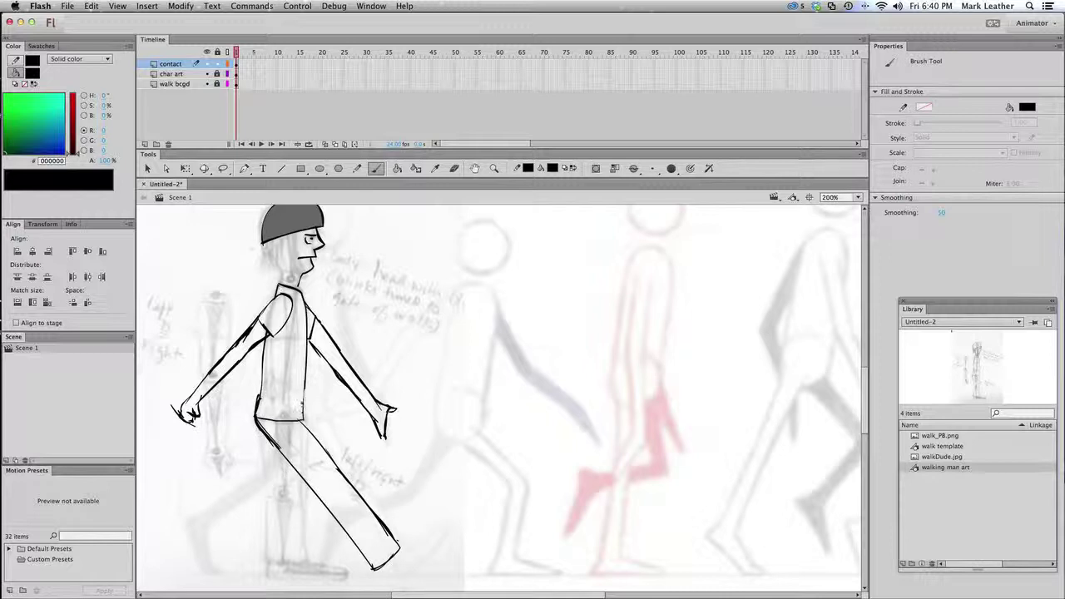
{"action": "left_click_drag", "start_coordinate": [302, 422], "coordinate": [329, 458]}
Step: Brush the forward foot's shoe with its toe raised and a thick sole line
{"action": "left_click_drag", "start_coordinate": [379, 571], "coordinate": [391, 574]}
{"action": "left_click_drag", "start_coordinate": [431, 545], "coordinate": [390, 577]}
{"action": "mouse_move", "coordinate": [424, 537]}
{"action": "left_mouse_down"}
{"action": "mouse_move", "coordinate": [432, 547]}
{"action": "mouse_move", "coordinate": [395, 556]}
{"action": "mouse_move", "coordinate": [416, 564]}
{"action": "mouse_move", "coordinate": [383, 580]}
{"action": "mouse_move", "coordinate": [429, 548]}
{"action": "left_mouse_up"}
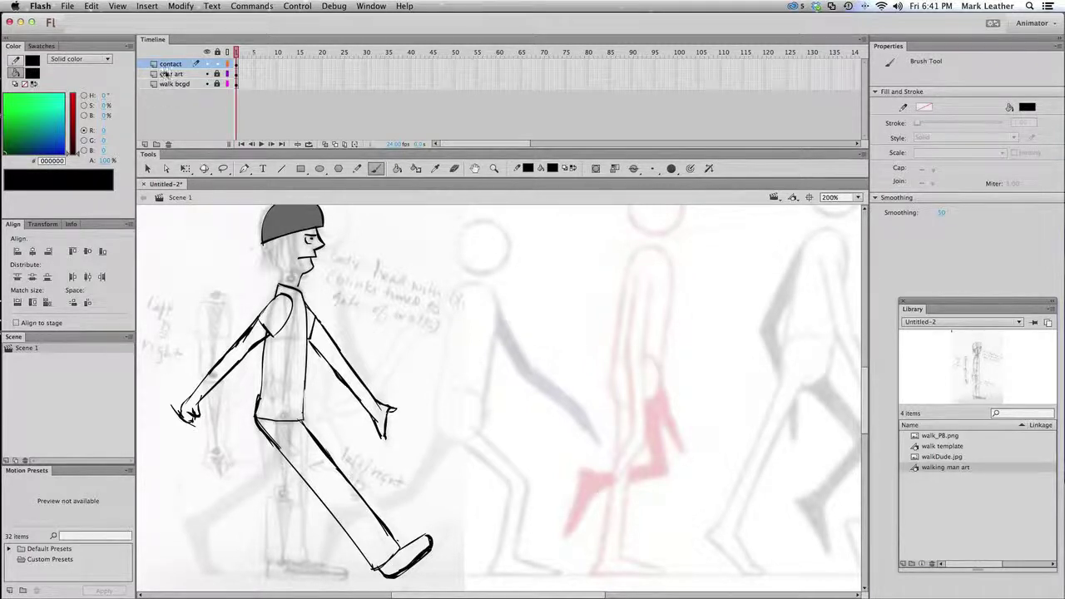
Step: Hide the char art layer to reveal the walk template, and select frame 1 of the contact layer
{"action": "left_click", "coordinate": [206, 64]}
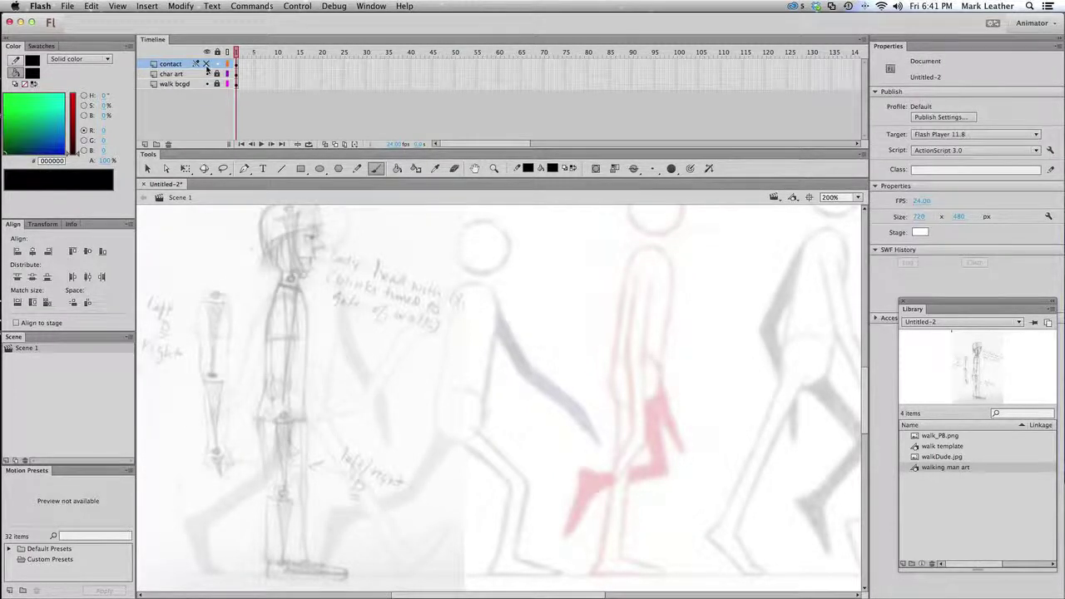
{"action": "left_click", "coordinate": [206, 74]}
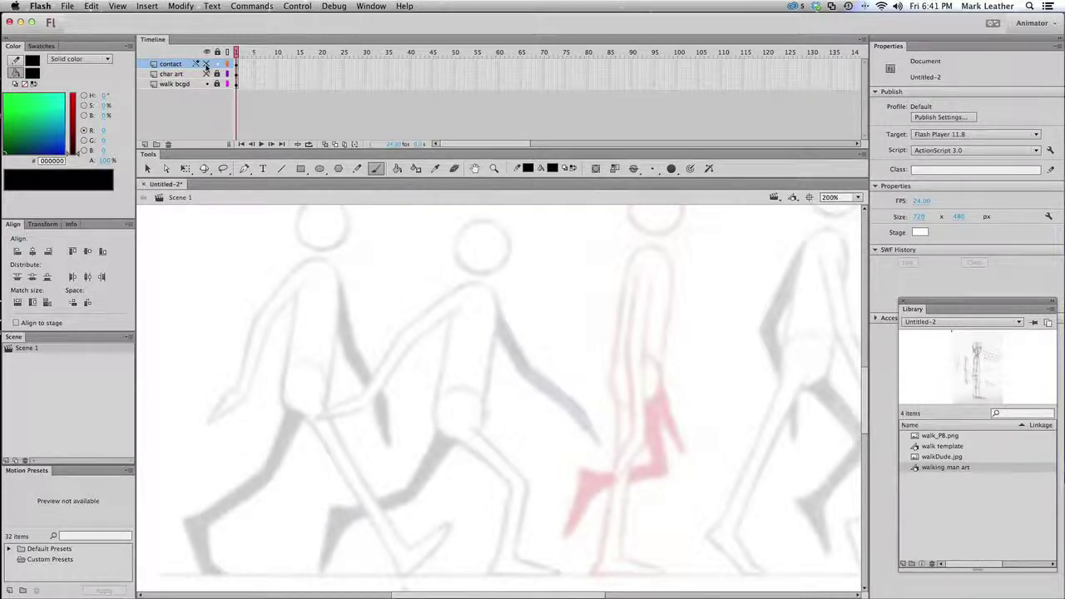
{"action": "left_click", "coordinate": [207, 64]}
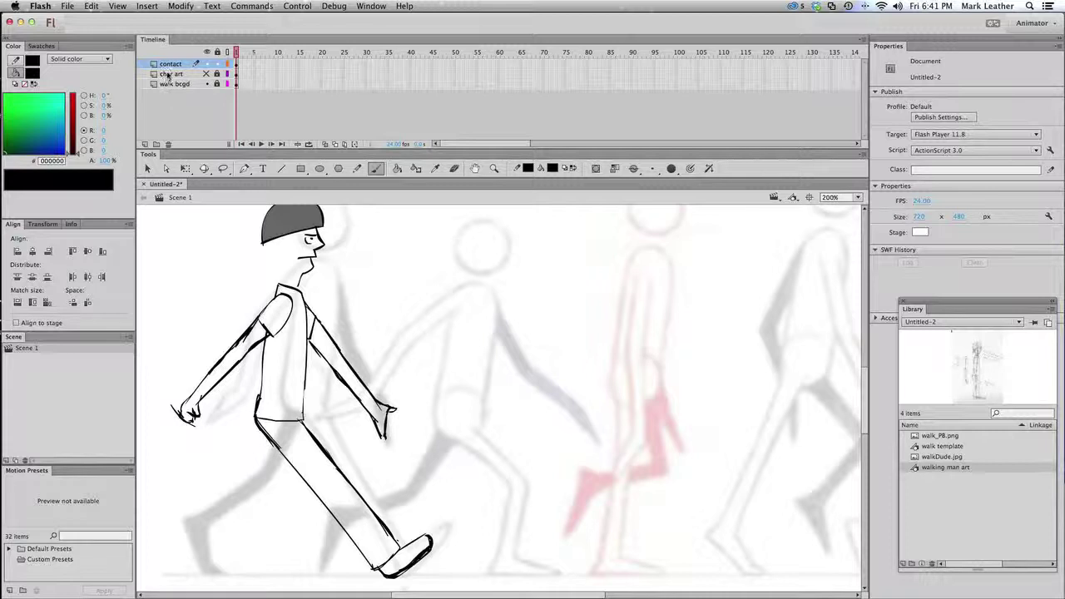
{"action": "left_click", "coordinate": [237, 64]}
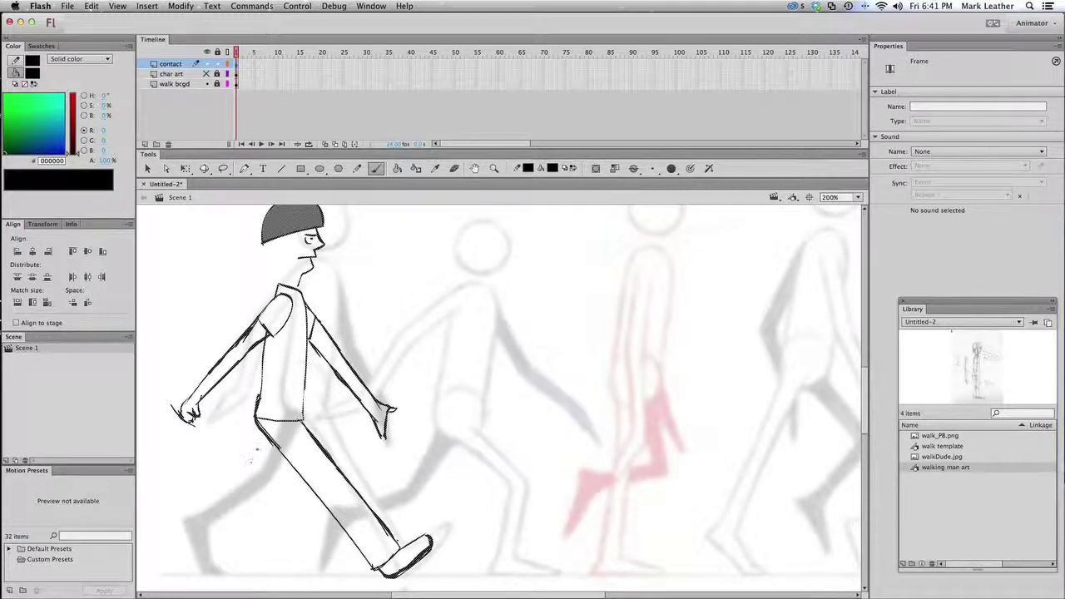
Step: Brush the bent rear leg and its shoe along the shaded back leg of the walk template's contact pose
{"action": "left_click", "coordinate": [262, 431]}
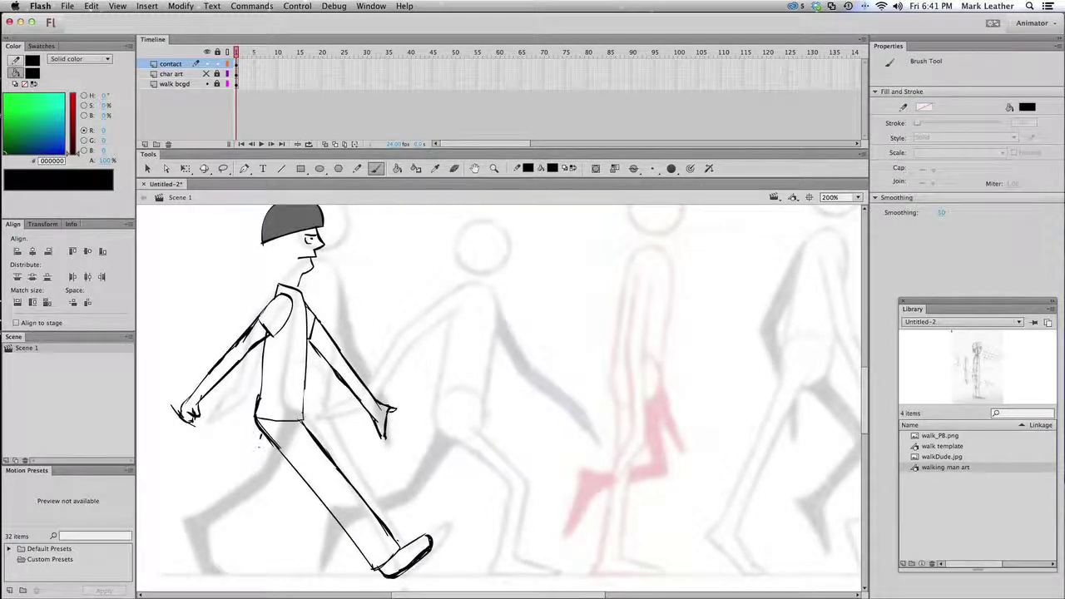
{"action": "mouse_move", "coordinate": [259, 433]}
{"action": "left_mouse_down"}
{"action": "mouse_move", "coordinate": [247, 476]}
{"action": "mouse_move", "coordinate": [269, 458]}
{"action": "mouse_move", "coordinate": [271, 487]}
{"action": "left_mouse_up"}
{"action": "mouse_move", "coordinate": [285, 450]}
{"action": "left_mouse_down"}
{"action": "mouse_move", "coordinate": [263, 493]}
{"action": "mouse_move", "coordinate": [218, 495]}
{"action": "mouse_move", "coordinate": [190, 514]}
{"action": "left_mouse_up"}
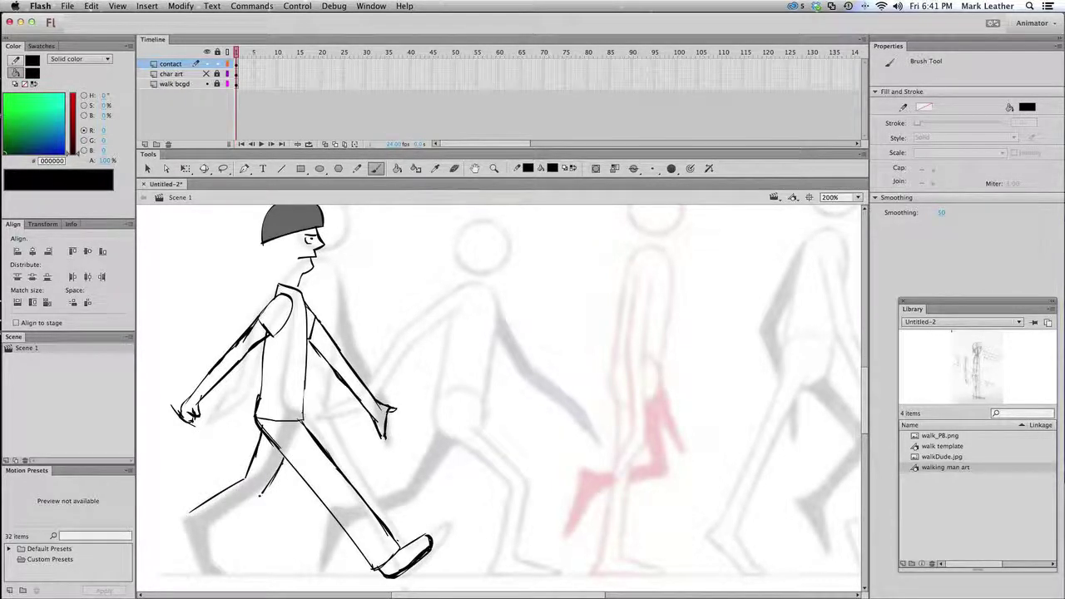
{"action": "mouse_move", "coordinate": [250, 495]}
{"action": "left_mouse_down"}
{"action": "mouse_move", "coordinate": [205, 526]}
{"action": "mouse_move", "coordinate": [219, 518]}
{"action": "mouse_move", "coordinate": [211, 532]}
{"action": "mouse_move", "coordinate": [173, 518]}
{"action": "mouse_move", "coordinate": [178, 553]}
{"action": "mouse_move", "coordinate": [197, 571]}
{"action": "left_mouse_up"}
{"action": "key", "text": "ctrl+z"}
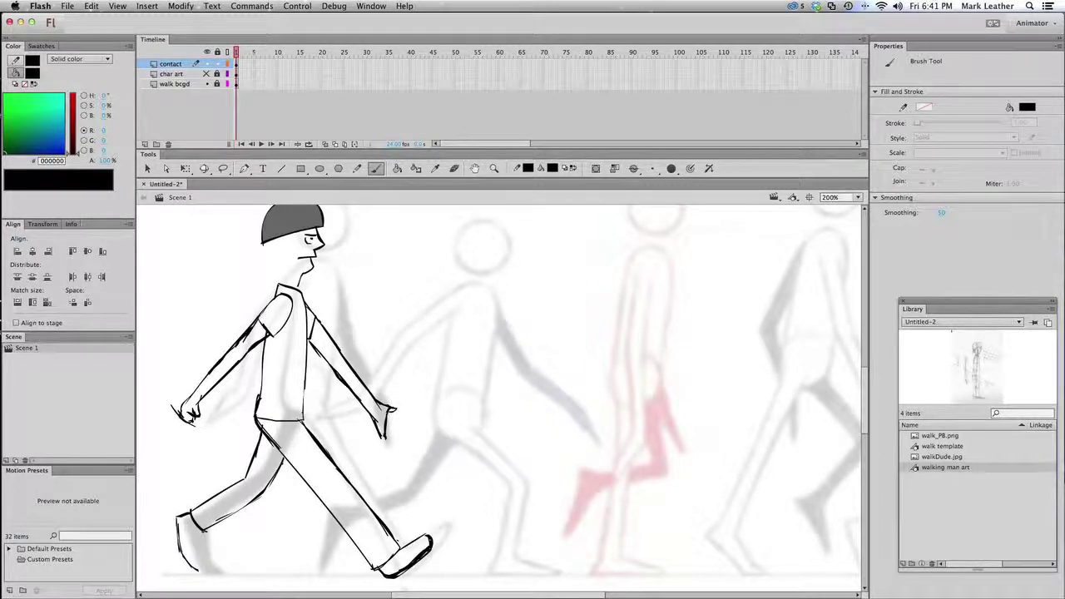
{"action": "mouse_move", "coordinate": [201, 534]}
{"action": "left_mouse_down"}
{"action": "mouse_move", "coordinate": [204, 570]}
{"action": "mouse_move", "coordinate": [220, 575]}
{"action": "mouse_move", "coordinate": [196, 568]}
{"action": "left_mouse_up"}
{"action": "left_click_drag", "start_coordinate": [185, 510], "coordinate": [175, 519]}
Step: Brush the ear, sideburn and black hair below the cap at the back of the head
{"action": "left_click_drag", "start_coordinate": [296, 234], "coordinate": [322, 229]}
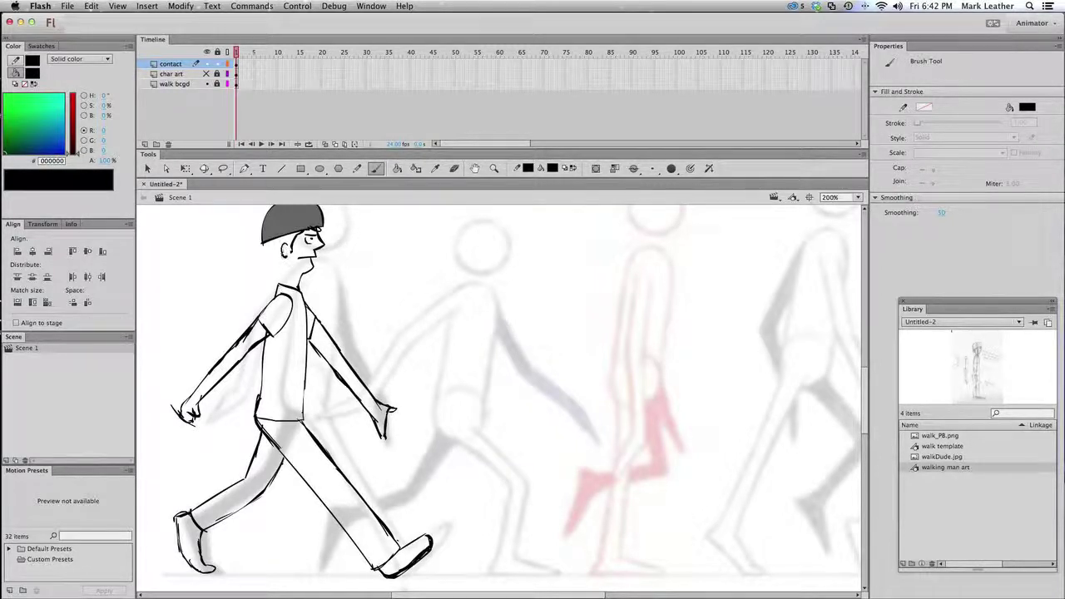
{"action": "left_click_drag", "start_coordinate": [265, 262], "coordinate": [273, 277]}
{"action": "left_click_drag", "start_coordinate": [287, 238], "coordinate": [278, 263]}
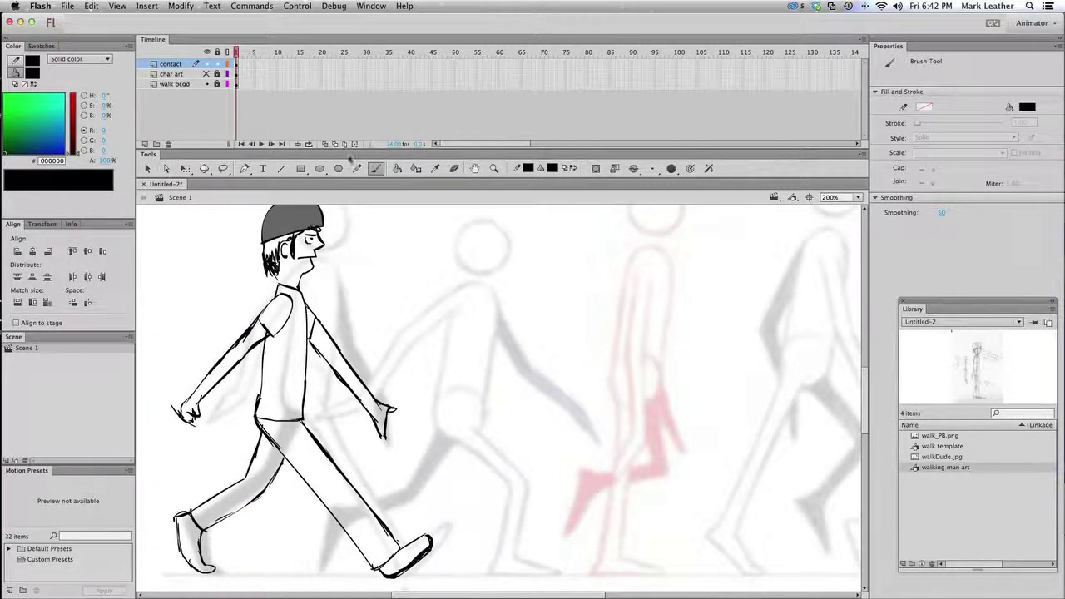
Step: Fill both shirt sleeves with blue #0033CC using the Paint Bucket
{"action": "left_click", "coordinate": [397, 169]}
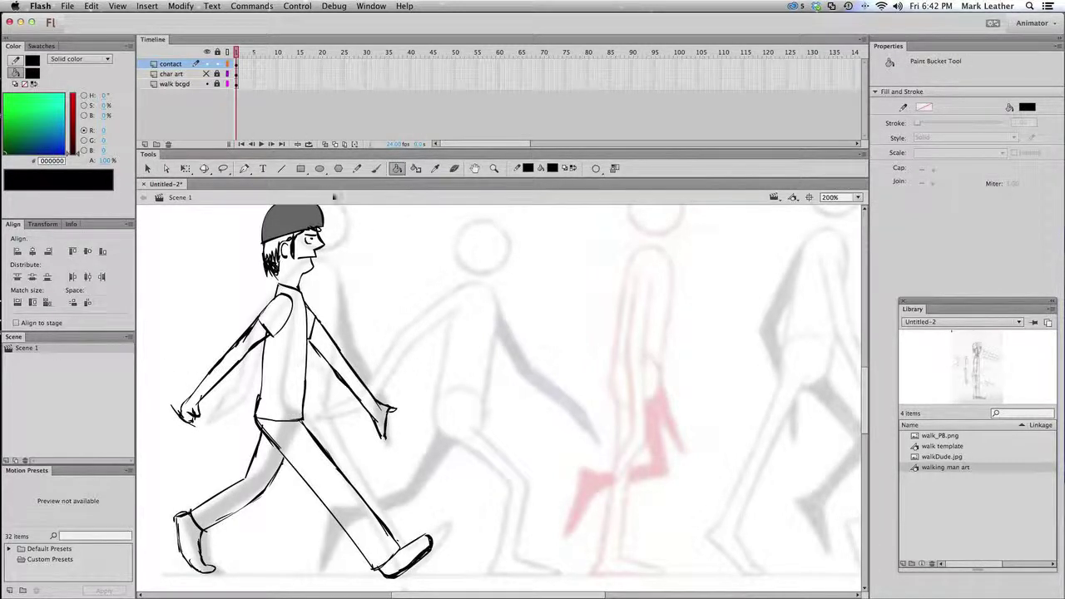
{"action": "left_click", "coordinate": [552, 168]}
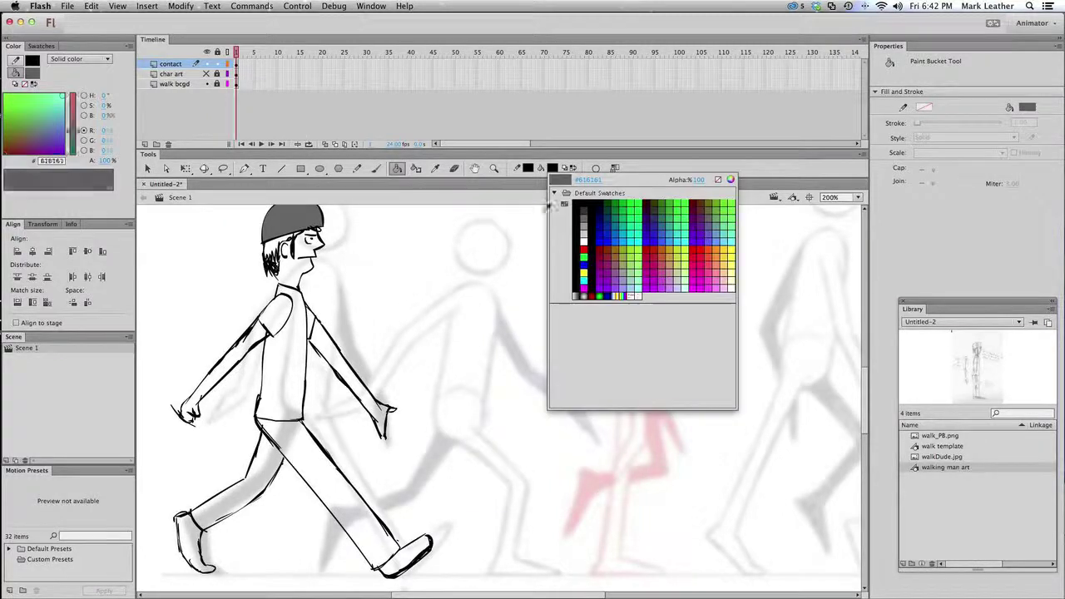
{"action": "left_click", "coordinate": [608, 220]}
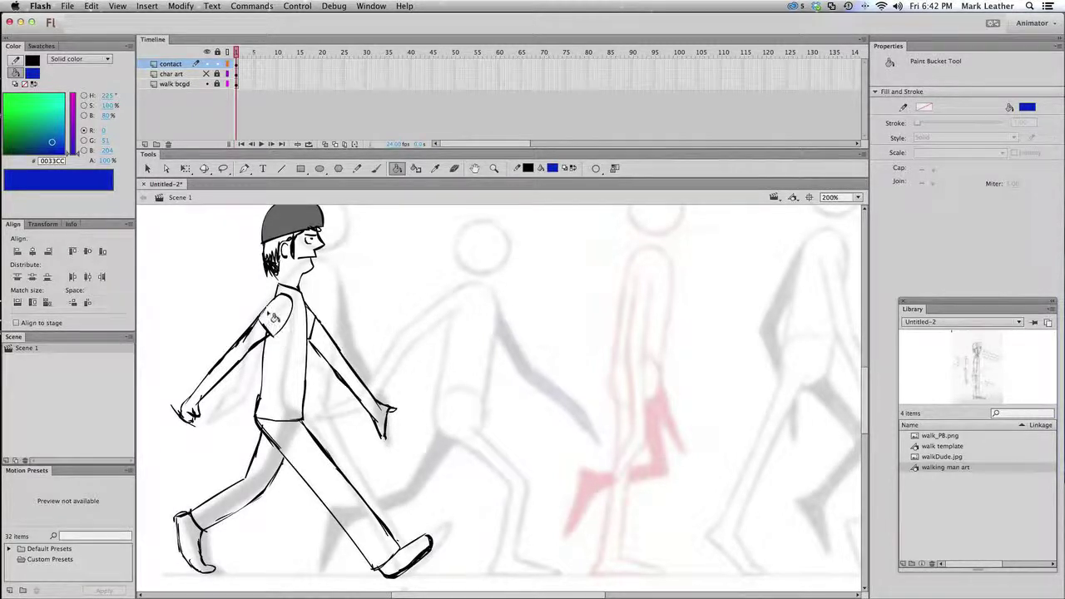
{"action": "left_click", "coordinate": [276, 317]}
{"action": "left_click", "coordinate": [313, 323]}
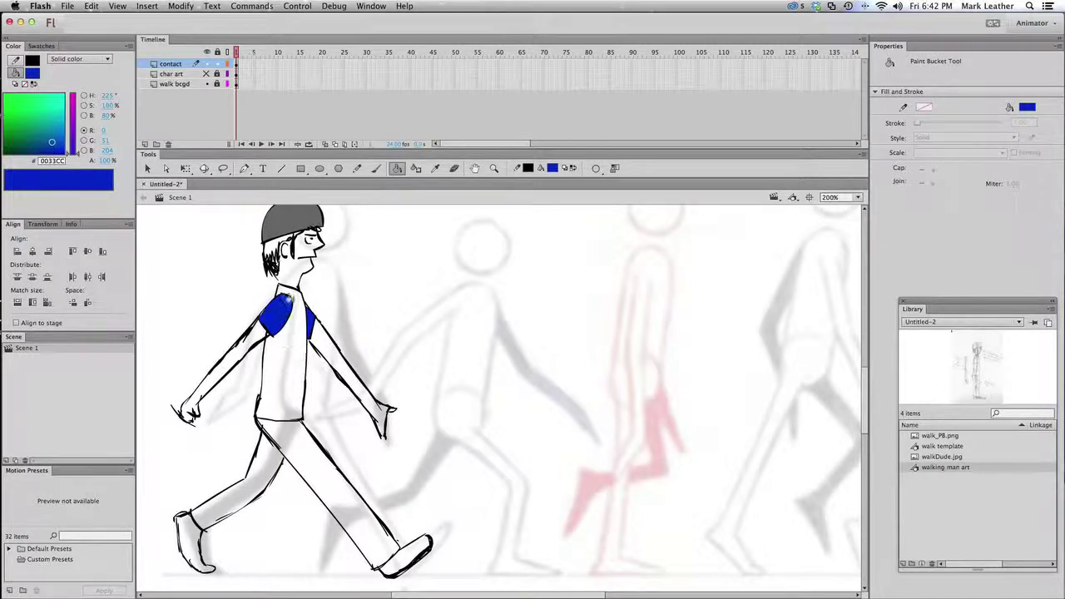
Step: Set the fill back to black #000000, touch up the torso outline with the Brush, and reselect the Paint Bucket
{"action": "left_click", "coordinate": [553, 170]}
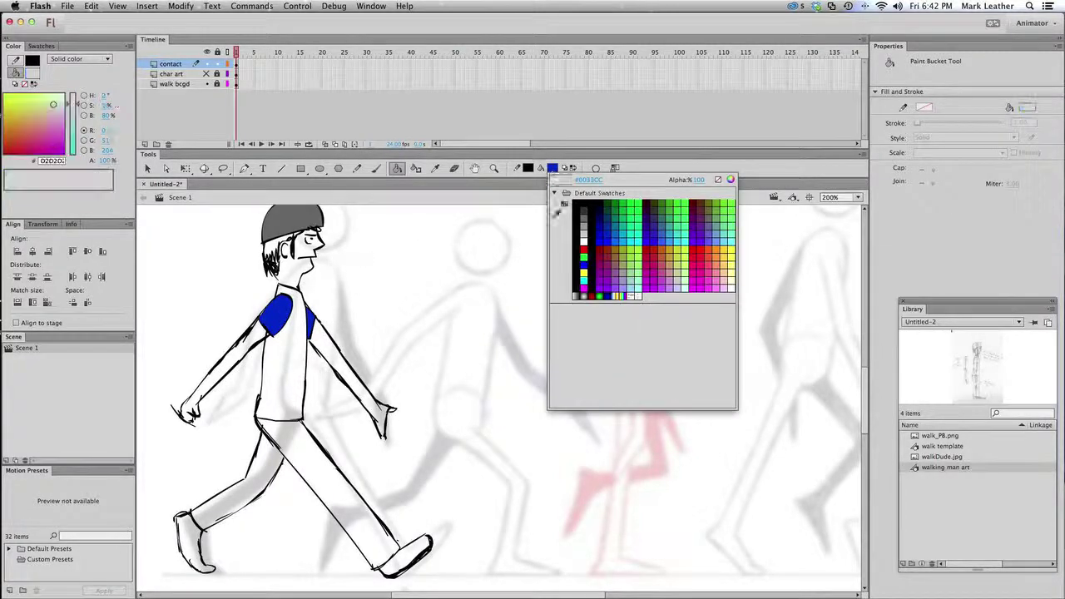
{"action": "left_click", "coordinate": [586, 205]}
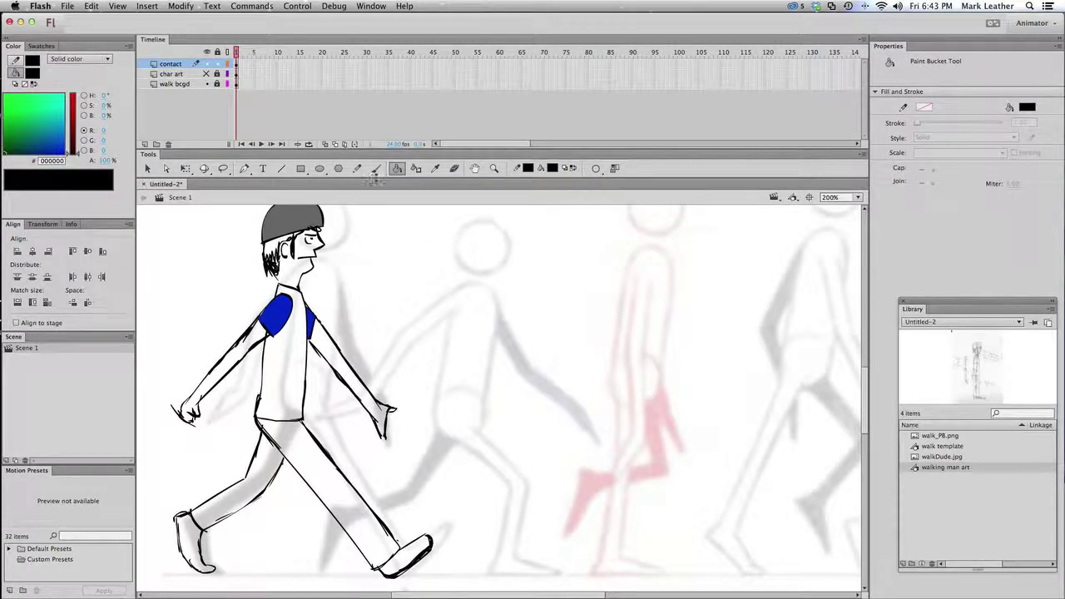
{"action": "left_click", "coordinate": [376, 168]}
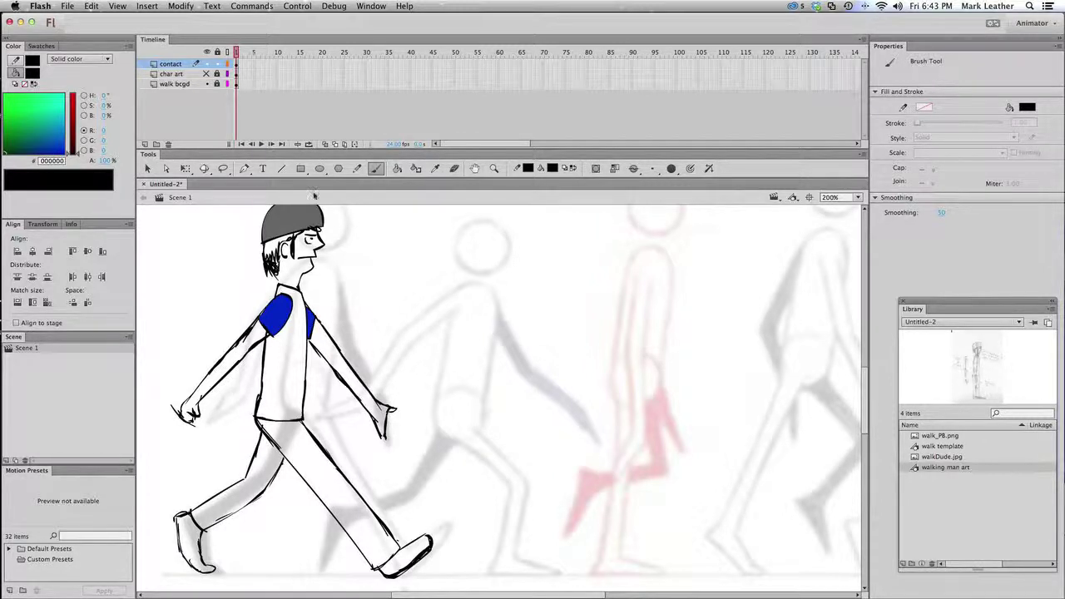
{"action": "left_click", "coordinate": [397, 168]}
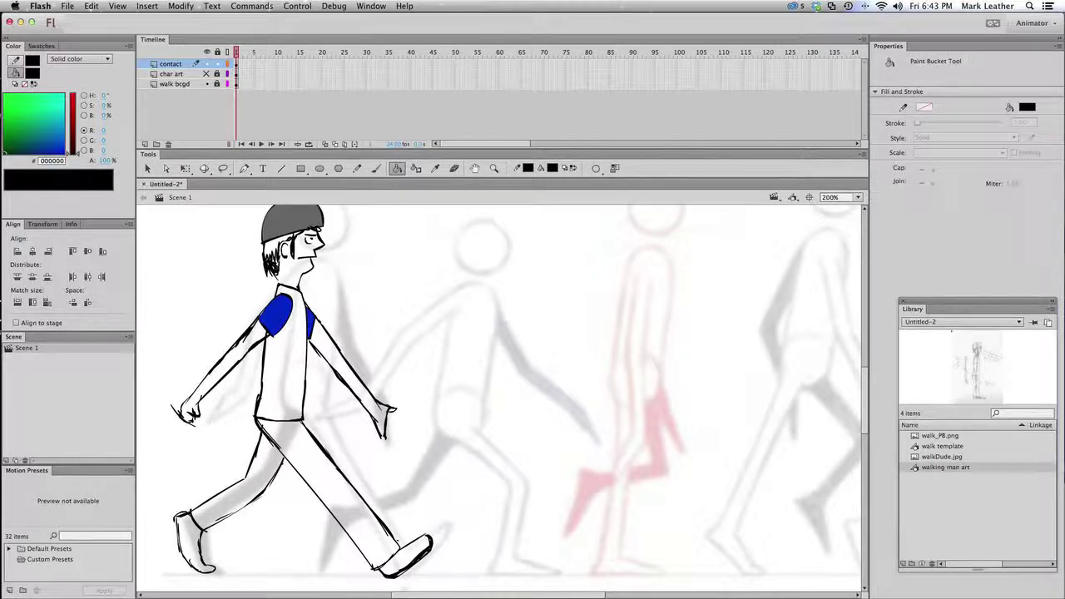
Step: Fill the shirt's torso with blue #0033CC using the Paint Bucket
{"action": "left_click", "coordinate": [554, 170]}
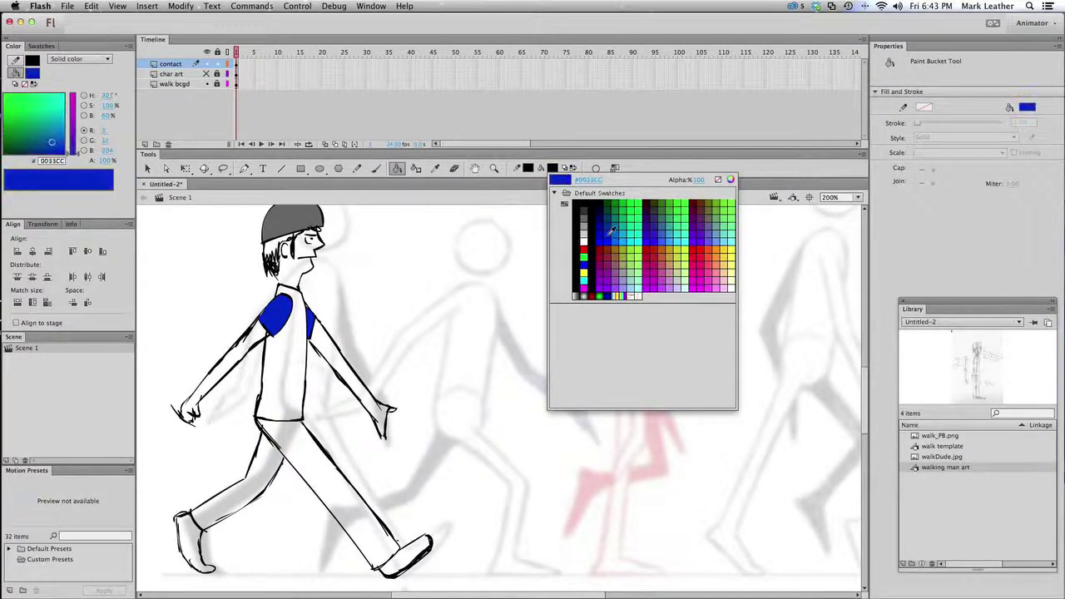
{"action": "left_click", "coordinate": [604, 248]}
{"action": "left_click", "coordinate": [289, 375]}
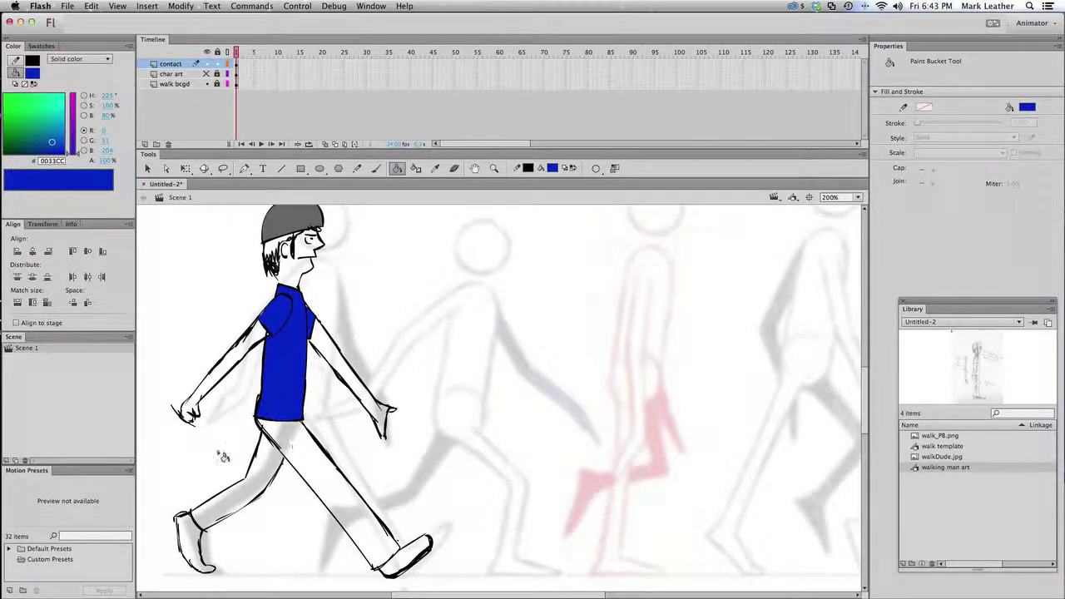
{"action": "left_click", "coordinate": [341, 500]}
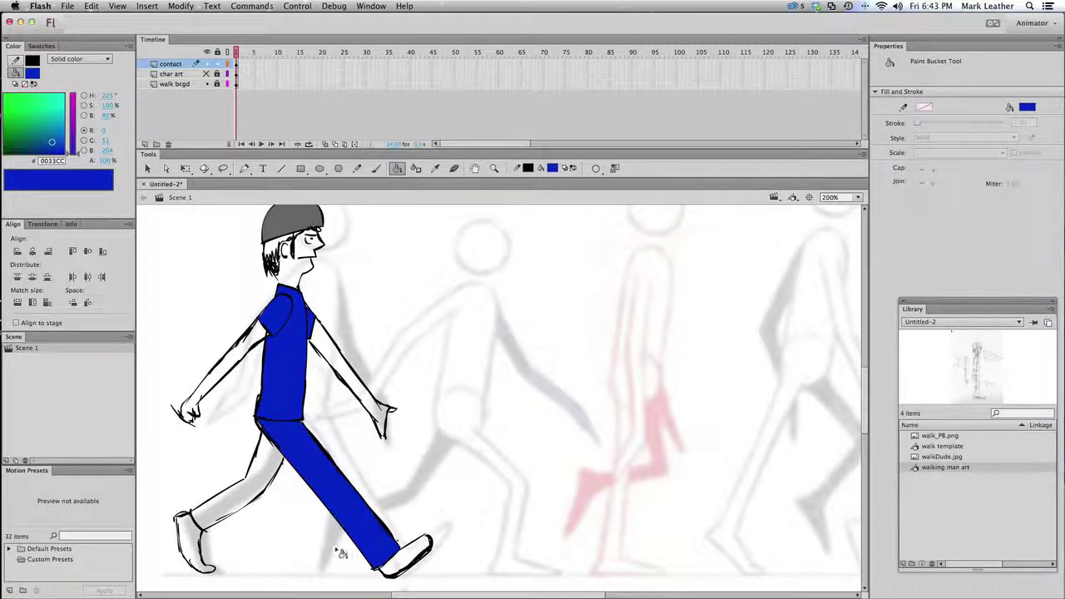
{"action": "left_click", "coordinate": [90, 7]}
{"action": "left_click", "coordinate": [92, 20]}
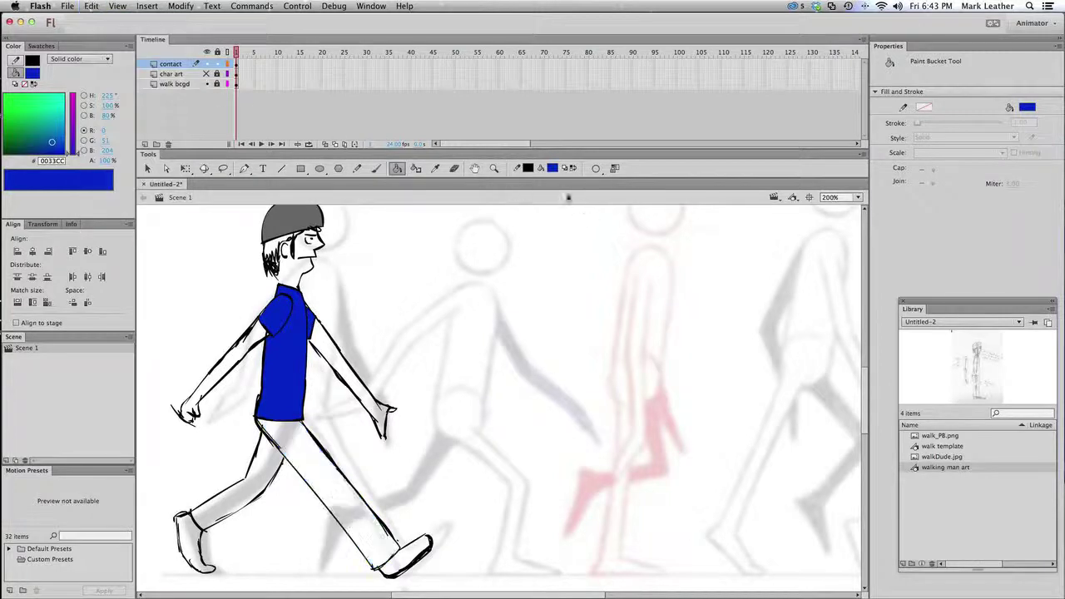
Step: Fill the front trouser leg with dark gray #333333
{"action": "left_click", "coordinate": [553, 168]}
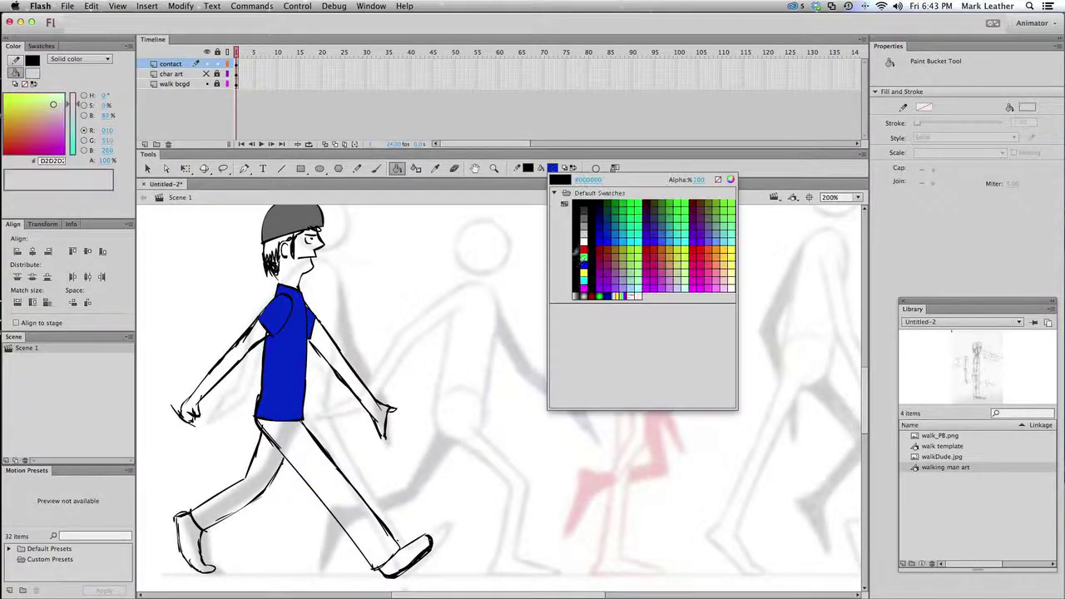
{"action": "left_click", "coordinate": [588, 207]}
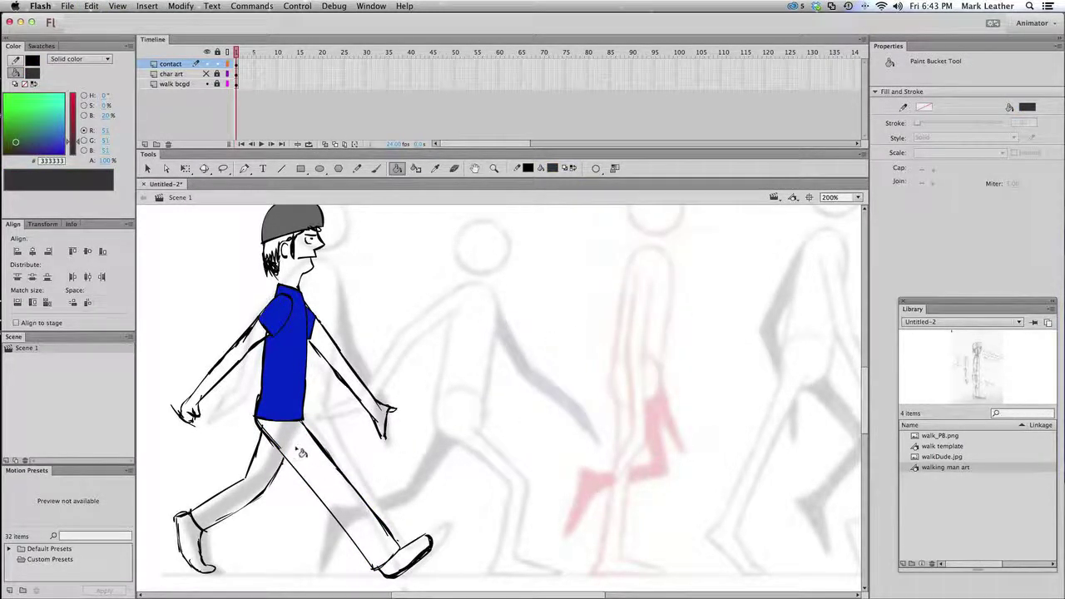
{"action": "left_click", "coordinate": [300, 473]}
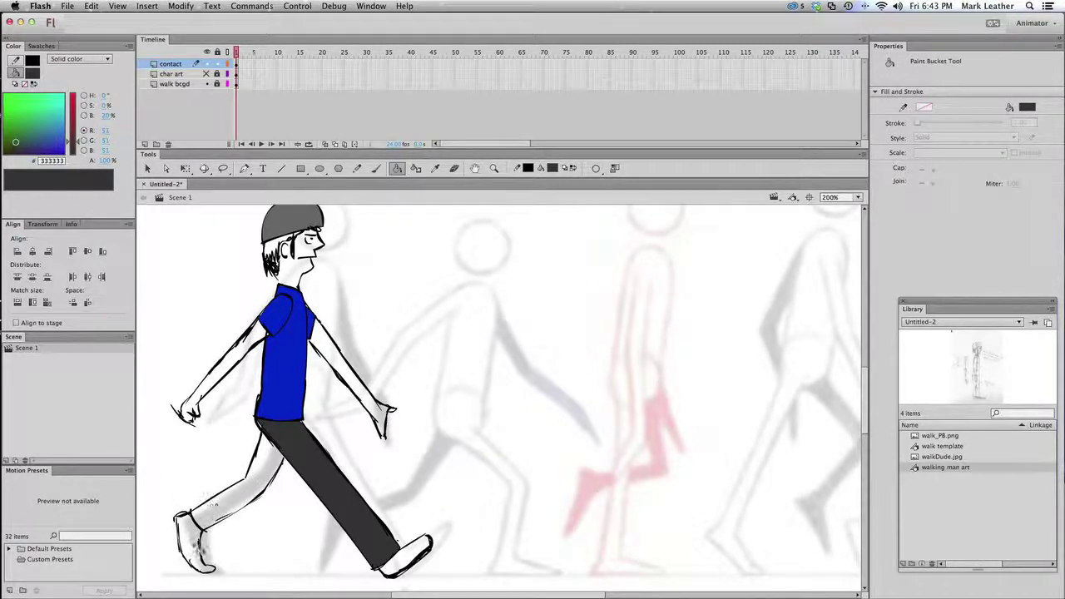
Step: Switch to the Brush and set its fill color to black #000000
{"action": "left_click", "coordinate": [376, 168]}
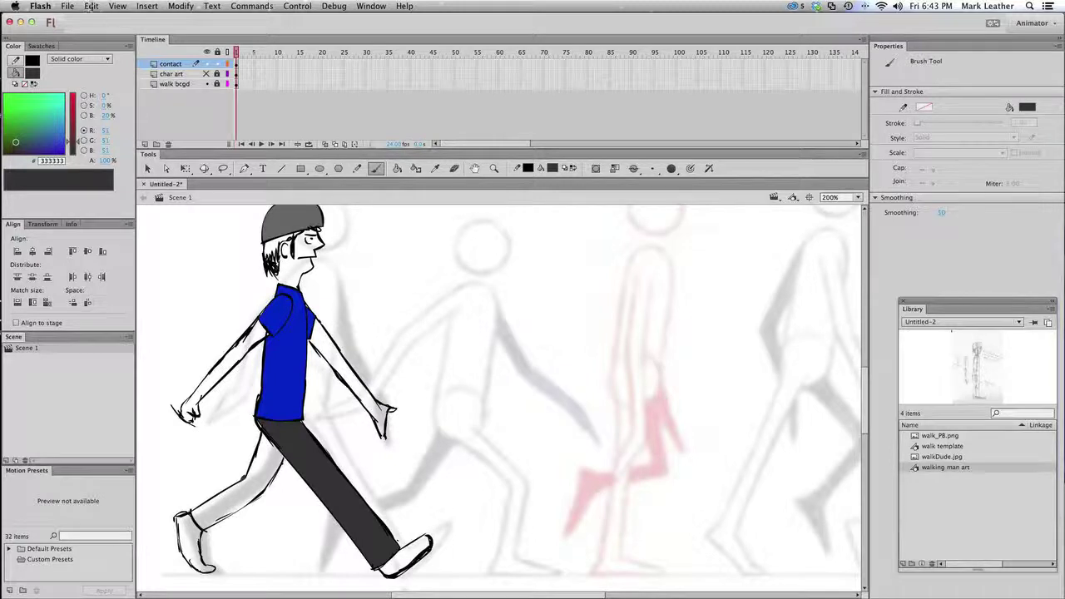
{"action": "left_click", "coordinate": [91, 6]}
{"action": "left_click", "coordinate": [338, 168]}
{"action": "left_click", "coordinate": [553, 169]}
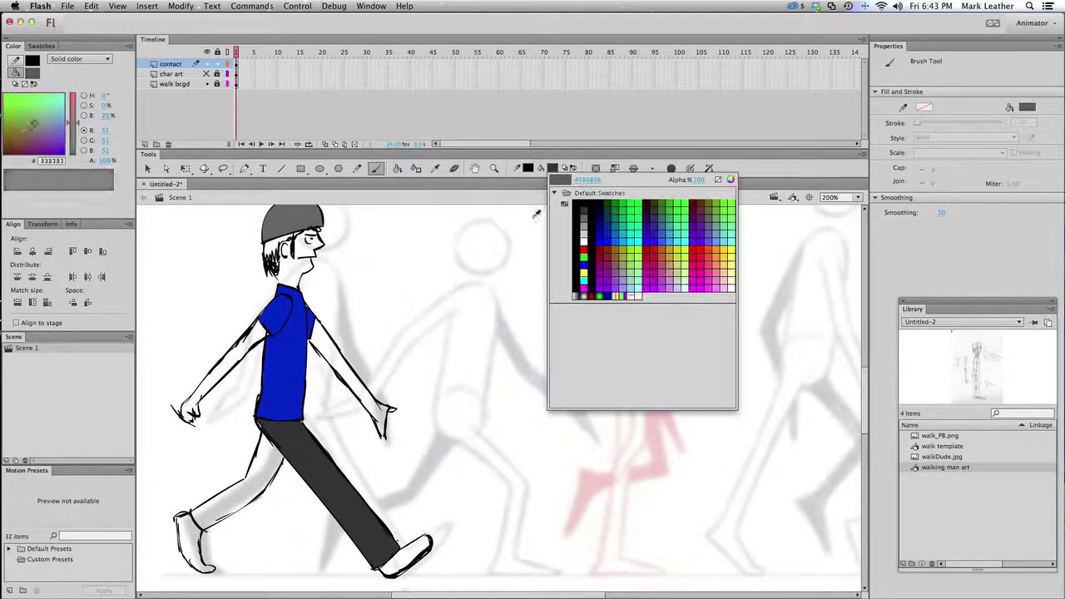
{"action": "left_click", "coordinate": [571, 196]}
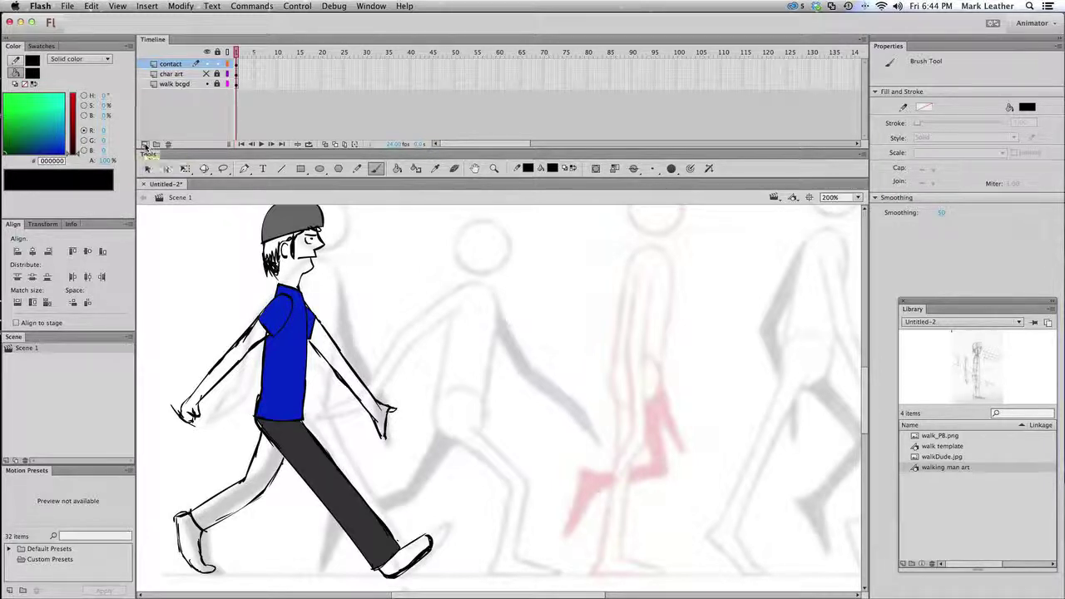
Step: Add a new layer above the contact layer, and lock and hide the contact layer
{"action": "left_click", "coordinate": [145, 145]}
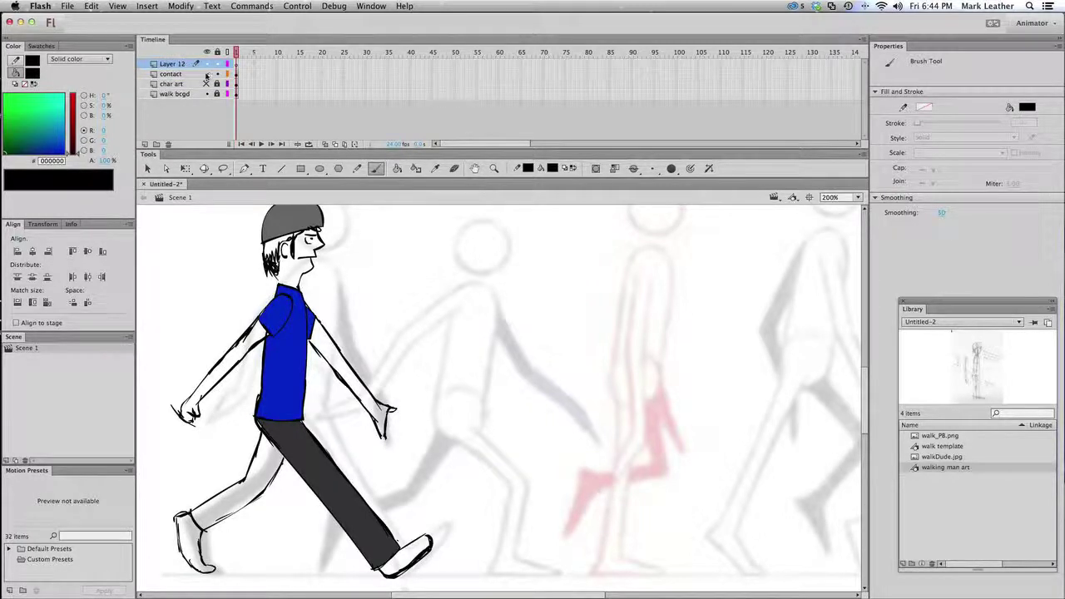
{"action": "left_click", "coordinate": [215, 92]}
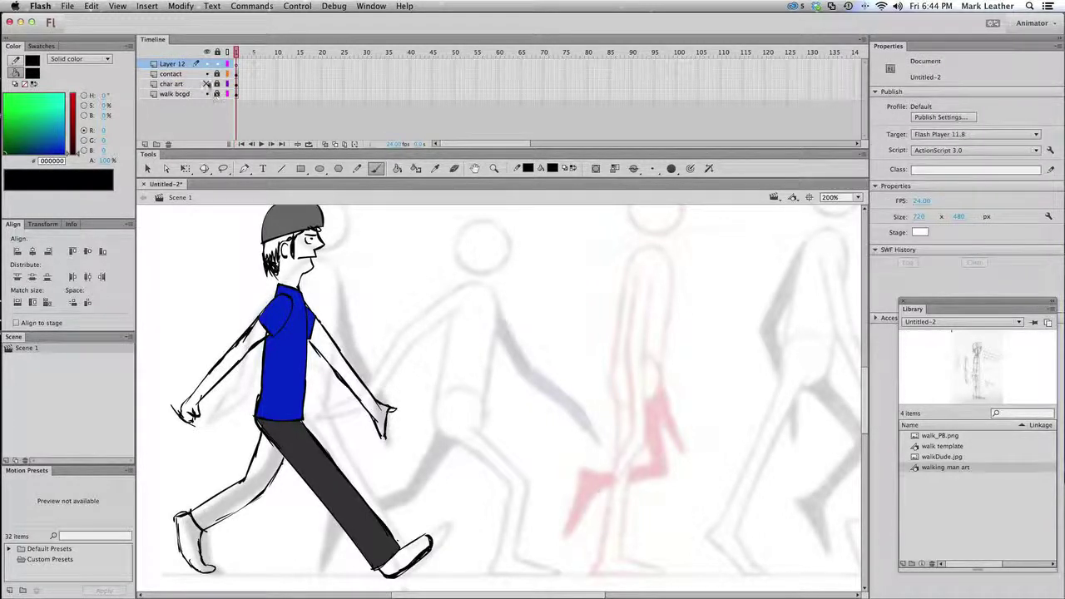
{"action": "left_click", "coordinate": [206, 73]}
{"action": "left_click", "coordinate": [207, 83]}
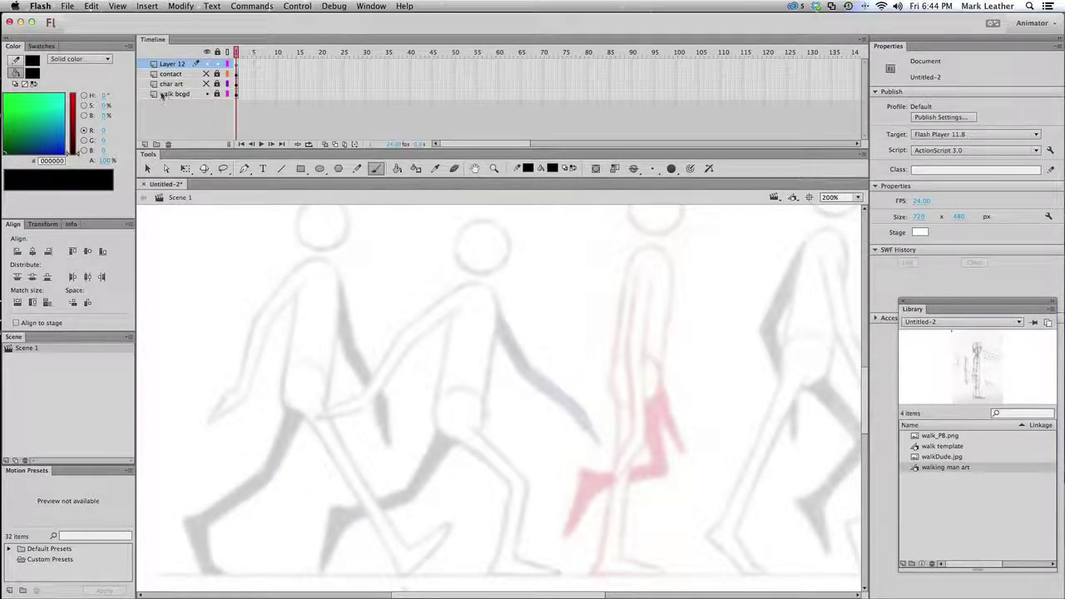
Step: Show and unlock the char art layer, fade its sketch to 38% alpha and place it at X 122.50, Y -4.00
{"action": "left_click", "coordinate": [206, 83]}
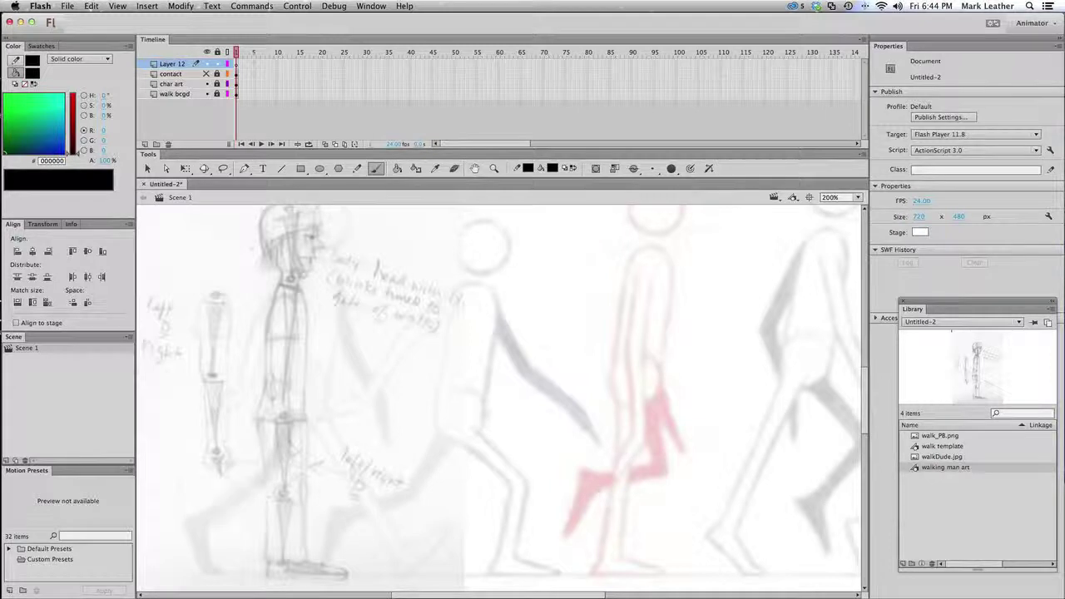
{"action": "left_click", "coordinate": [217, 83]}
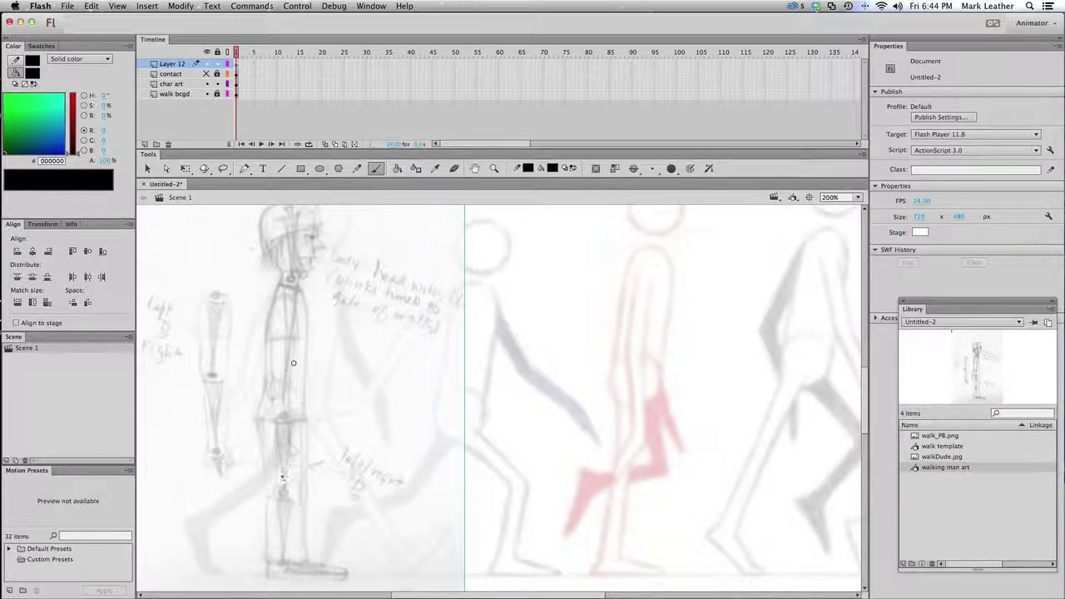
{"action": "left_click", "coordinate": [146, 168]}
{"action": "left_click_drag", "start_coordinate": [285, 428], "coordinate": [458, 437]}
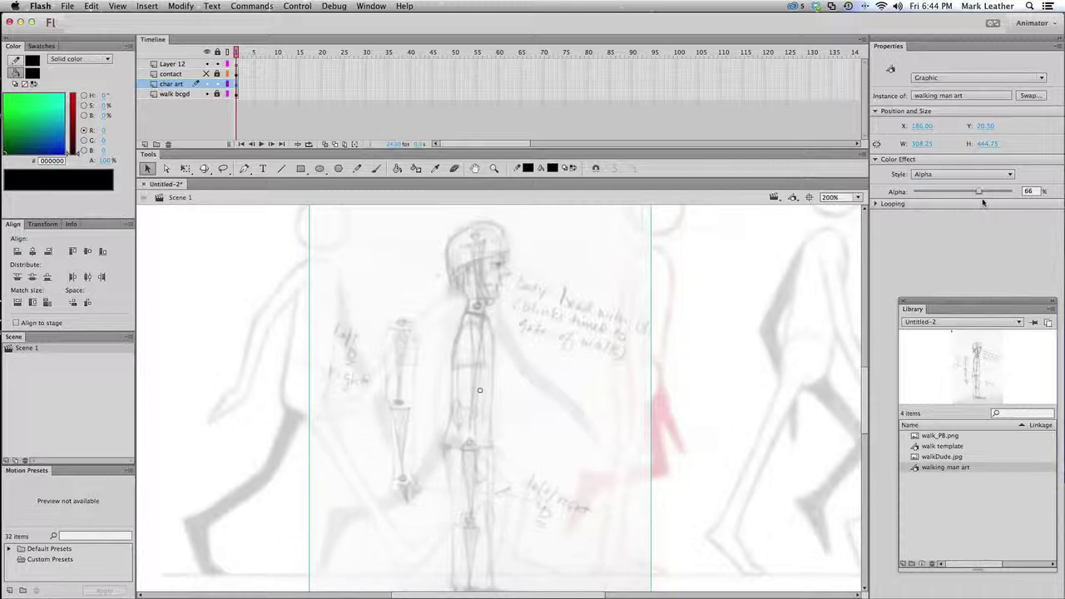
{"action": "mouse_move", "coordinate": [979, 192]}
{"action": "left_mouse_down"}
{"action": "mouse_move", "coordinate": [948, 193]}
{"action": "mouse_move", "coordinate": [960, 197]}
{"action": "left_mouse_up"}
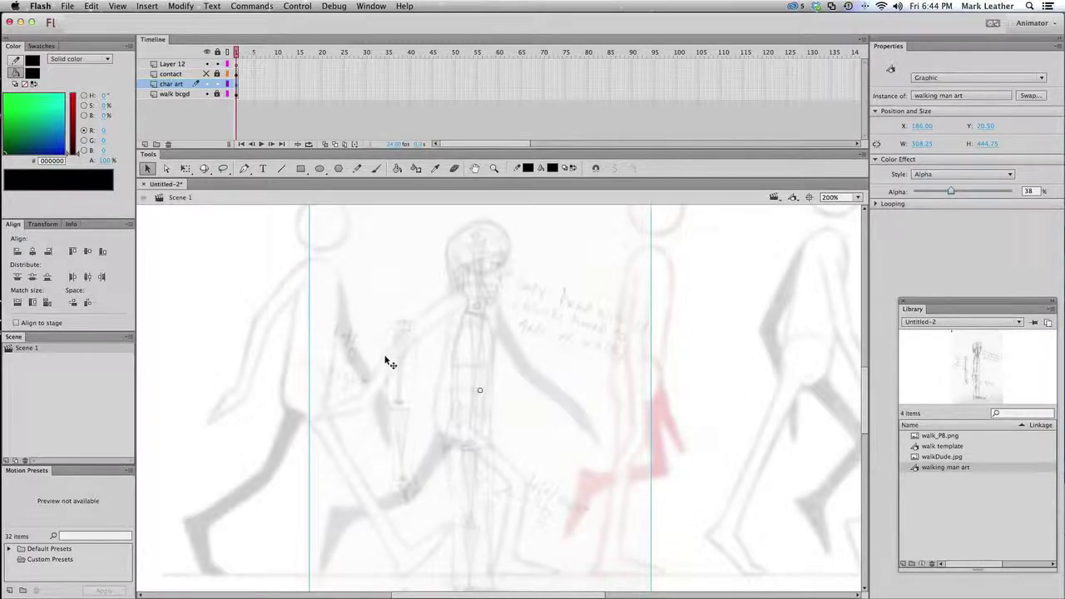
{"action": "left_click_drag", "start_coordinate": [429, 414], "coordinate": [404, 422]}
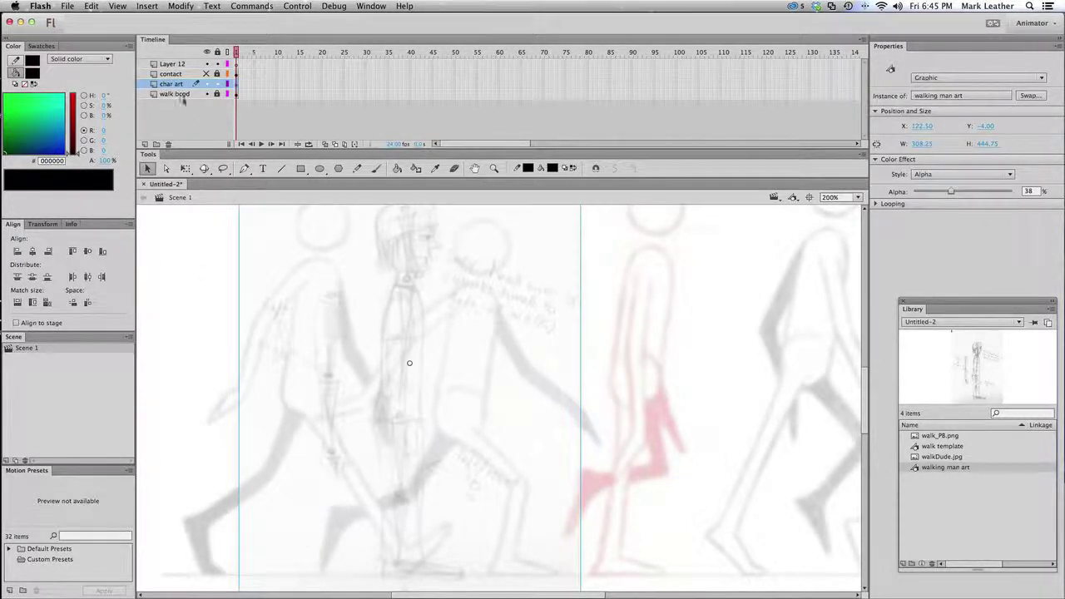
Step: Lock the char art layer and rename the new top layer as recoil
{"action": "left_click", "coordinate": [237, 65]}
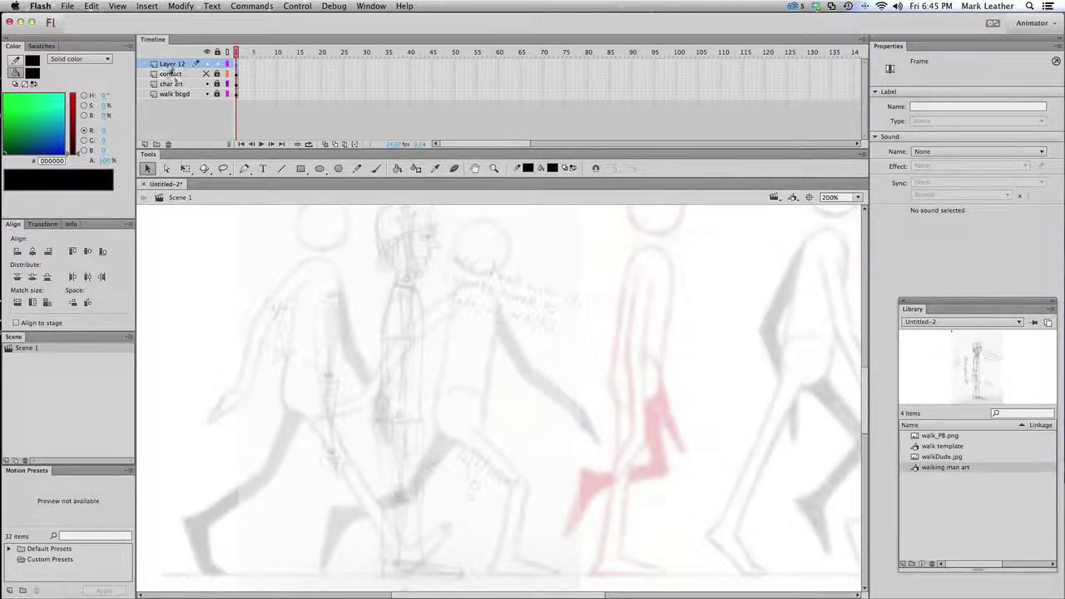
{"action": "double_click", "coordinate": [172, 64]}
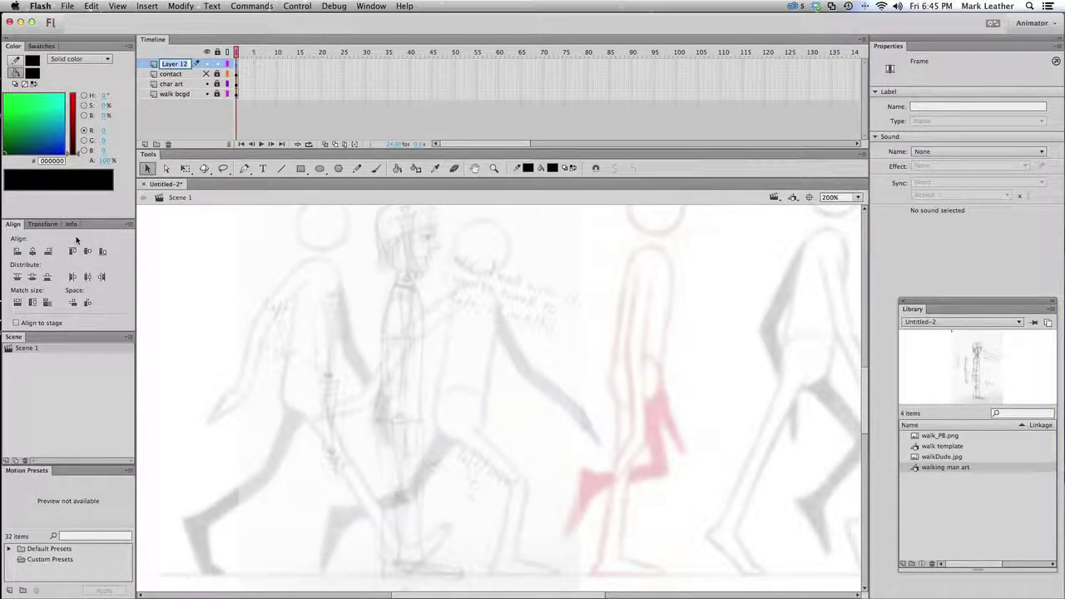
{"action": "type", "text": "recoil"}
{"action": "key", "text": "Return"}
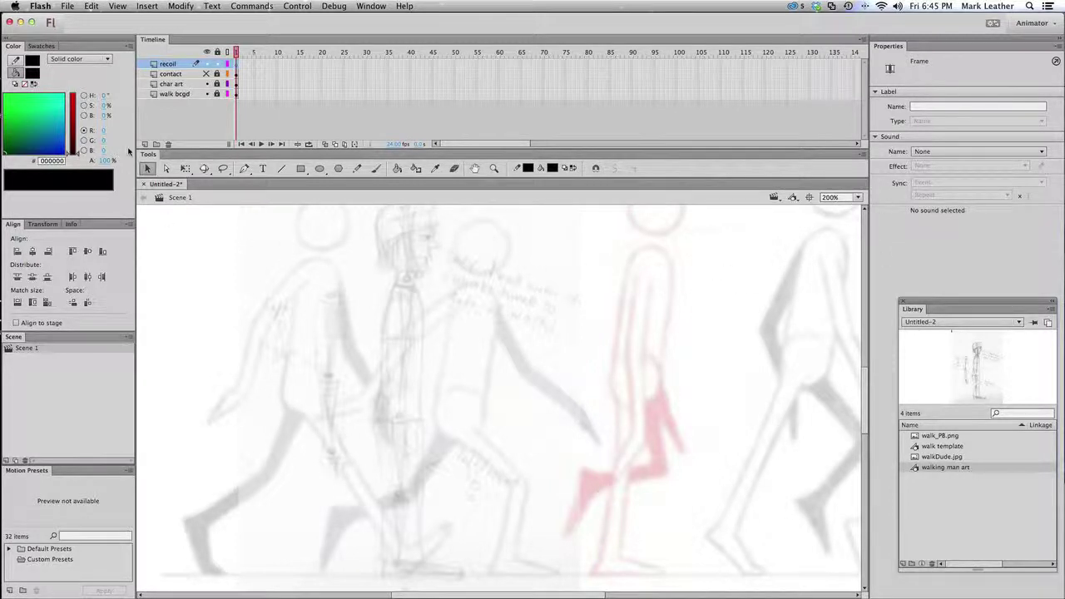
Step: Brush the face profile, eye and cap outline over the character sketch's head on the recoil layer
{"action": "left_click", "coordinate": [377, 168]}
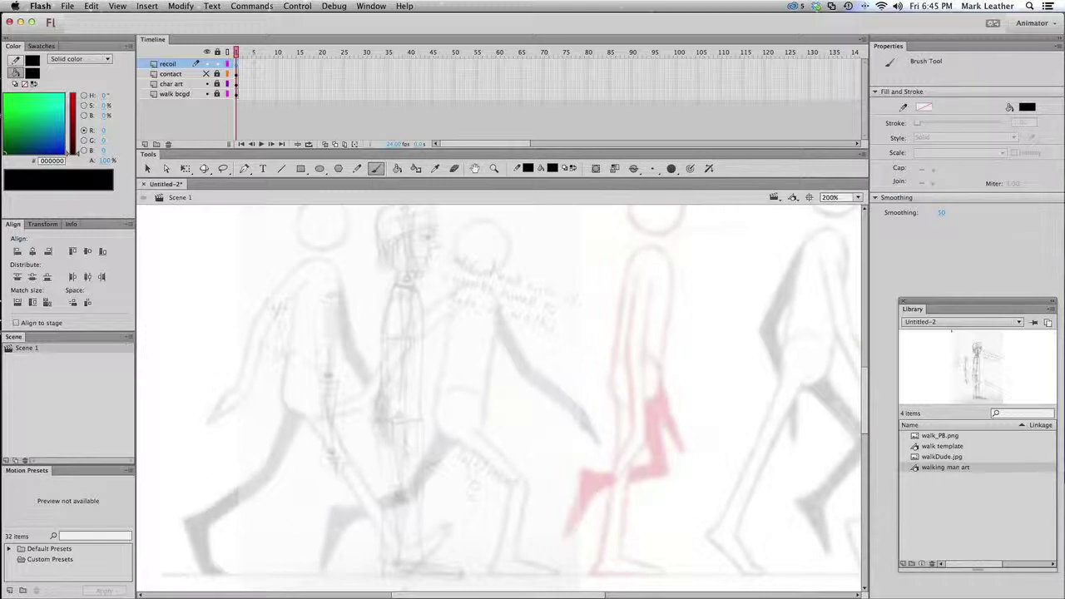
{"action": "scroll", "coordinate": [862, 408], "scroll_direction": "up", "scroll_amount": 2}
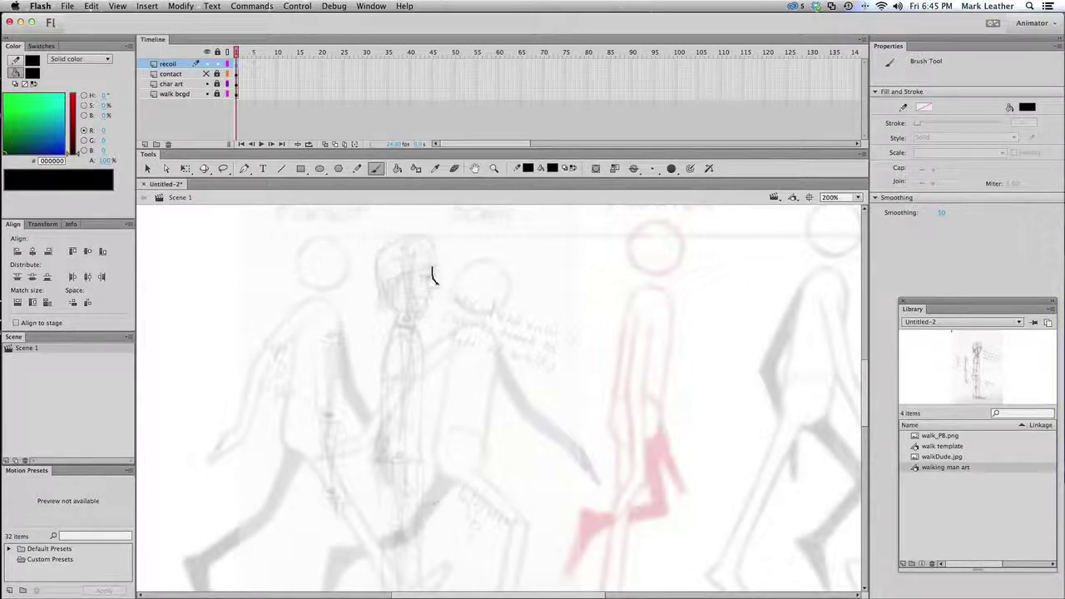
{"action": "mouse_move", "coordinate": [420, 274]}
{"action": "left_mouse_down"}
{"action": "mouse_move", "coordinate": [429, 275]}
{"action": "mouse_move", "coordinate": [426, 312]}
{"action": "left_mouse_up"}
{"action": "mouse_move", "coordinate": [403, 240]}
{"action": "left_mouse_down"}
{"action": "mouse_move", "coordinate": [439, 265]}
{"action": "mouse_move", "coordinate": [406, 240]}
{"action": "mouse_move", "coordinate": [381, 252]}
{"action": "mouse_move", "coordinate": [377, 292]}
{"action": "left_mouse_up"}
{"action": "left_click_drag", "start_coordinate": [436, 263], "coordinate": [376, 291]}
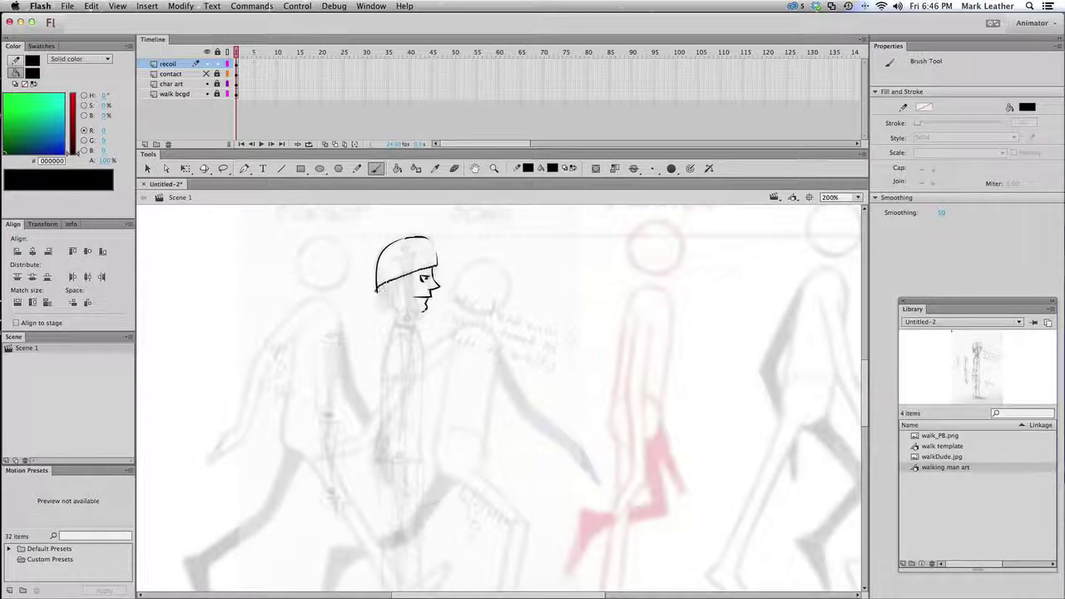
{"action": "mouse_move", "coordinate": [415, 237]}
{"action": "left_mouse_down"}
{"action": "mouse_move", "coordinate": [437, 265]}
{"action": "mouse_move", "coordinate": [416, 236]}
{"action": "mouse_move", "coordinate": [396, 240]}
{"action": "mouse_move", "coordinate": [376, 263]}
{"action": "mouse_move", "coordinate": [376, 289]}
{"action": "left_mouse_up"}
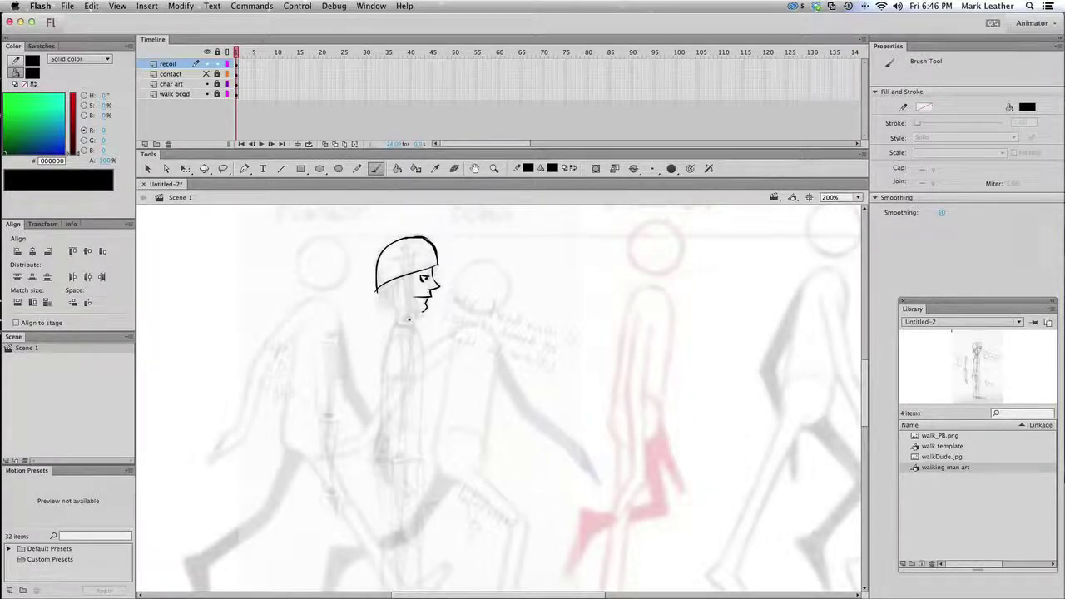
Step: Brush the jaw, neck, collar and shirt torso outline following the character sketch
{"action": "left_click_drag", "start_coordinate": [426, 307], "coordinate": [410, 328]}
{"action": "left_click_drag", "start_coordinate": [396, 326], "coordinate": [414, 330]}
{"action": "left_click_drag", "start_coordinate": [395, 327], "coordinate": [371, 451]}
{"action": "mouse_move", "coordinate": [415, 325]}
{"action": "left_mouse_down"}
{"action": "mouse_move", "coordinate": [415, 458]}
{"action": "mouse_move", "coordinate": [383, 461]}
{"action": "mouse_move", "coordinate": [420, 457]}
{"action": "left_mouse_up"}
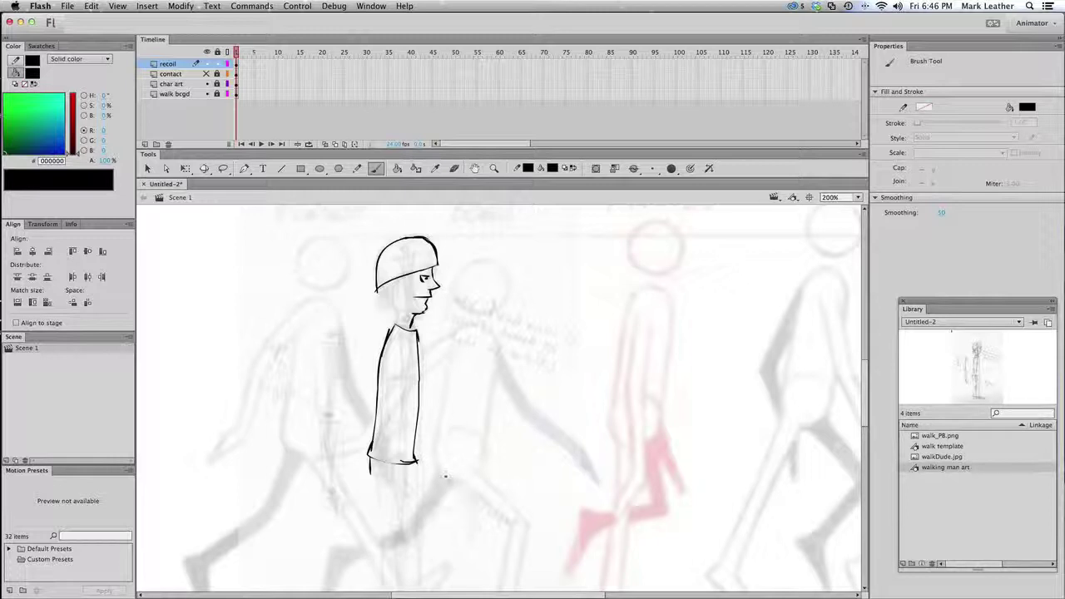
Step: Brush the bent front leg and its flat shoe, following the template's second pose down to the ground line
{"action": "left_click_drag", "start_coordinate": [419, 467], "coordinate": [481, 497]}
{"action": "left_click_drag", "start_coordinate": [865, 421], "coordinate": [864, 449]}
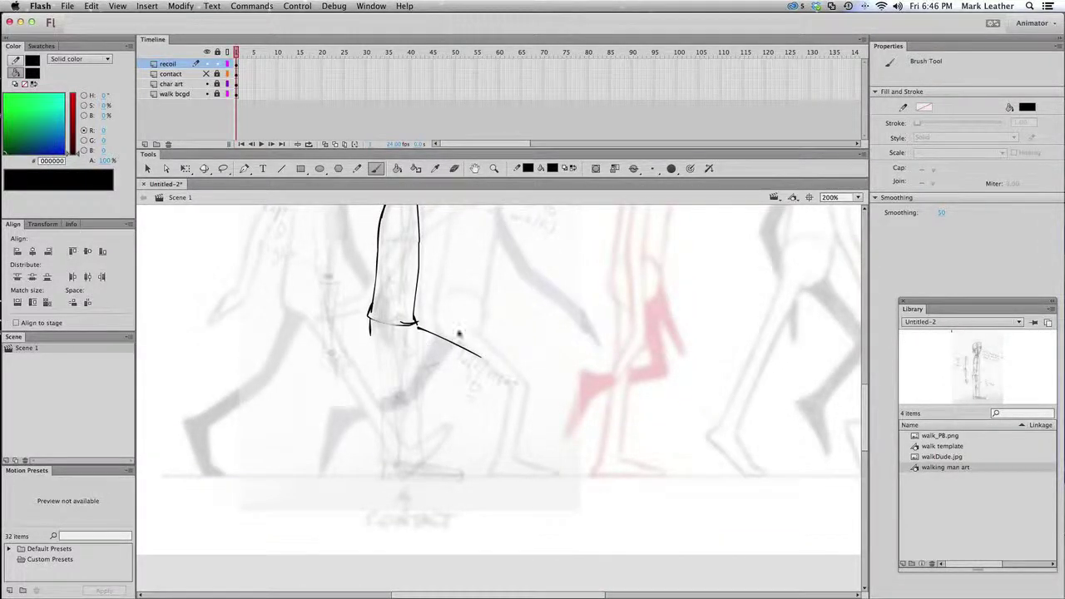
{"action": "right_click", "coordinate": [460, 330]}
{"action": "left_click", "coordinate": [376, 337]}
{"action": "mouse_move", "coordinate": [370, 323]}
{"action": "left_mouse_down"}
{"action": "mouse_move", "coordinate": [391, 366]}
{"action": "mouse_move", "coordinate": [384, 359]}
{"action": "mouse_move", "coordinate": [450, 382]}
{"action": "mouse_move", "coordinate": [475, 384]}
{"action": "mouse_move", "coordinate": [485, 364]}
{"action": "mouse_move", "coordinate": [481, 462]}
{"action": "left_mouse_up"}
{"action": "mouse_move", "coordinate": [457, 381]}
{"action": "left_mouse_down"}
{"action": "mouse_move", "coordinate": [458, 451]}
{"action": "mouse_move", "coordinate": [463, 437]}
{"action": "mouse_move", "coordinate": [478, 471]}
{"action": "mouse_move", "coordinate": [485, 456]}
{"action": "mouse_move", "coordinate": [460, 471]}
{"action": "mouse_move", "coordinate": [488, 457]}
{"action": "mouse_move", "coordinate": [525, 472]}
{"action": "mouse_move", "coordinate": [458, 472]}
{"action": "left_mouse_up"}
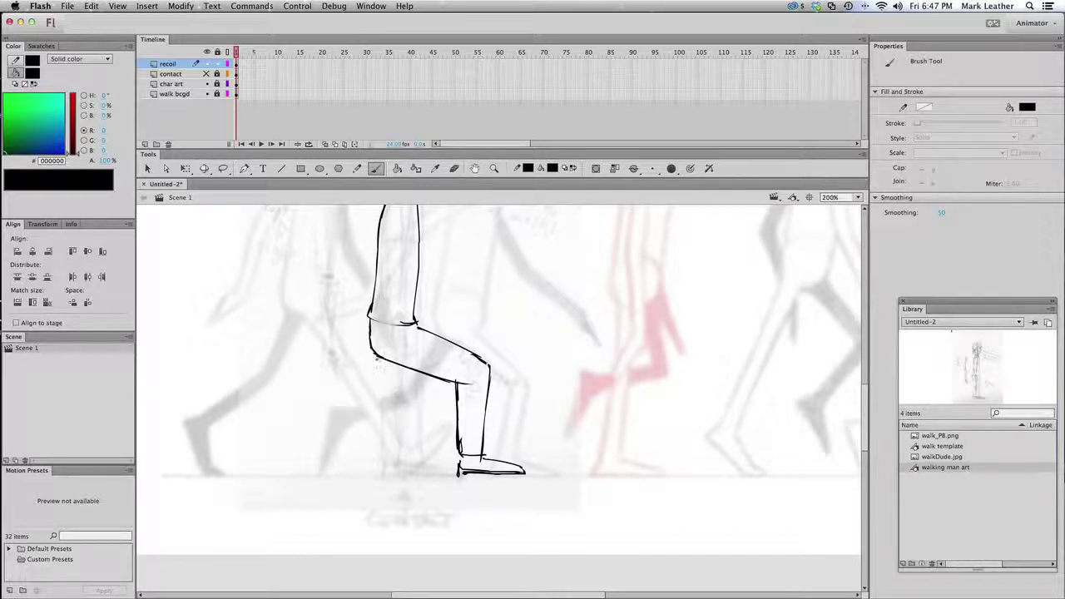
Step: Brush the bent rear leg with its trouser cuff and the shoe resting on its toe
{"action": "left_click_drag", "start_coordinate": [374, 372], "coordinate": [377, 353]}
{"action": "mouse_move", "coordinate": [371, 314]}
{"action": "left_mouse_down"}
{"action": "mouse_move", "coordinate": [358, 384]}
{"action": "mouse_move", "coordinate": [391, 387]}
{"action": "mouse_move", "coordinate": [381, 407]}
{"action": "left_mouse_up"}
{"action": "mouse_move", "coordinate": [404, 373]}
{"action": "left_mouse_down"}
{"action": "mouse_move", "coordinate": [383, 406]}
{"action": "mouse_move", "coordinate": [353, 396]}
{"action": "mouse_move", "coordinate": [321, 413]}
{"action": "left_mouse_up"}
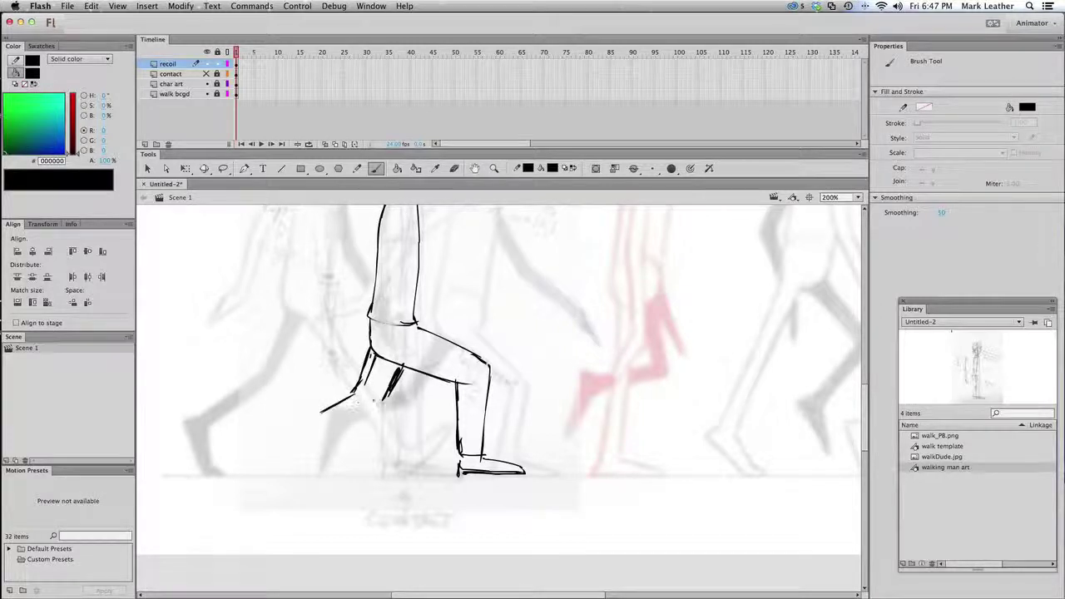
{"action": "left_click_drag", "start_coordinate": [386, 399], "coordinate": [323, 434]}
{"action": "mouse_move", "coordinate": [321, 412]}
{"action": "left_mouse_down"}
{"action": "mouse_move", "coordinate": [319, 440]}
{"action": "mouse_move", "coordinate": [311, 416]}
{"action": "mouse_move", "coordinate": [288, 474]}
{"action": "left_mouse_up"}
{"action": "mouse_move", "coordinate": [301, 434]}
{"action": "left_mouse_down"}
{"action": "mouse_move", "coordinate": [296, 455]}
{"action": "mouse_move", "coordinate": [310, 459]}
{"action": "mouse_move", "coordinate": [295, 477]}
{"action": "mouse_move", "coordinate": [292, 467]}
{"action": "left_mouse_up"}
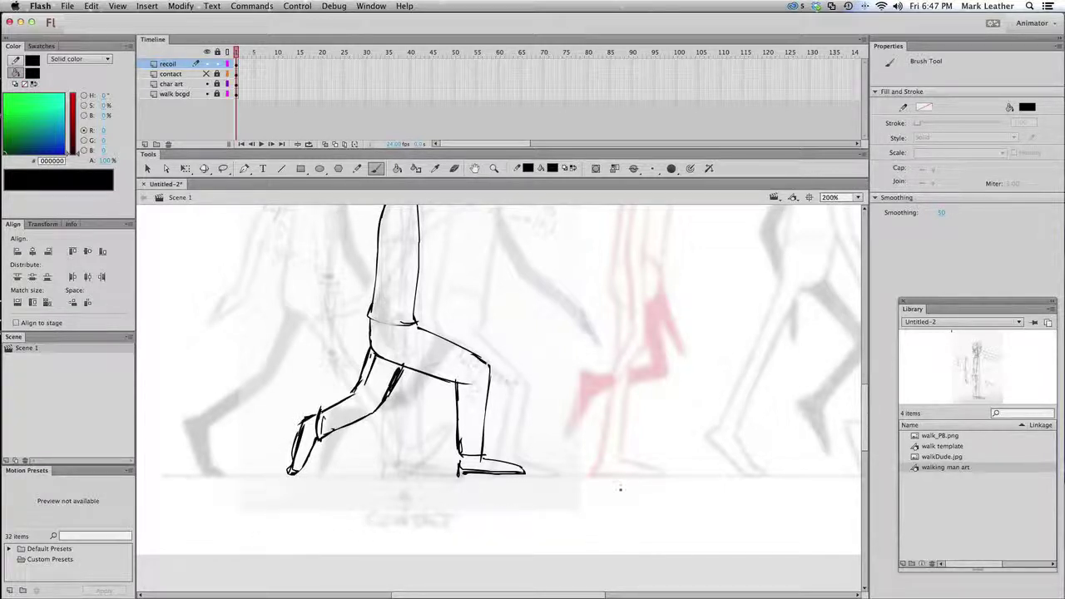
Step: Brush the near sleeve and the arm swinging backward from the shoulder, marking its elbow with a dot
{"action": "scroll", "coordinate": [864, 406], "scroll_direction": "up", "scroll_amount": 5}
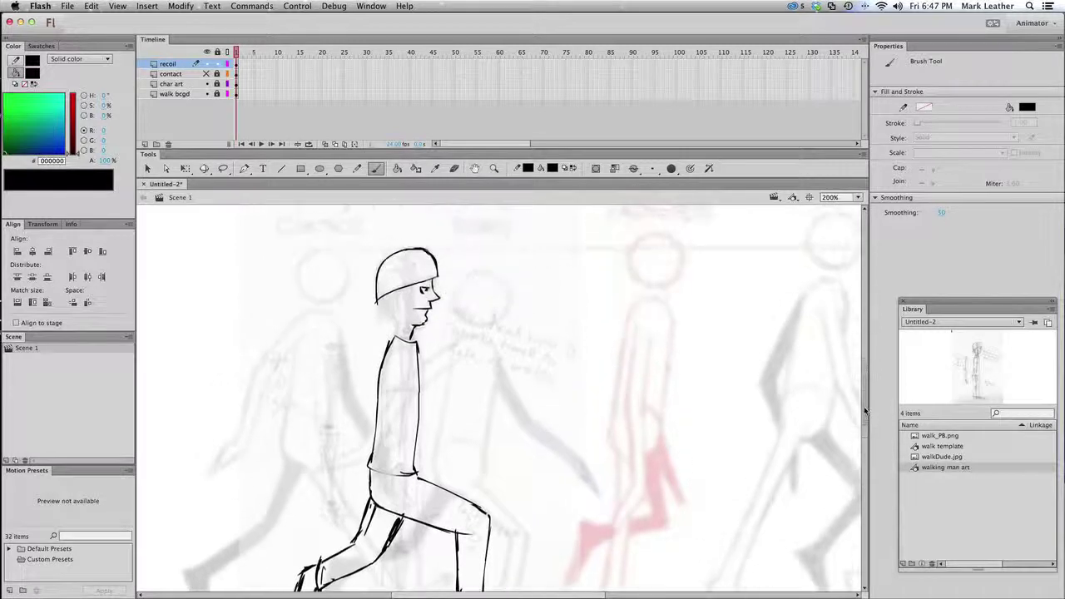
{"action": "scroll", "coordinate": [864, 406], "scroll_direction": "up", "scroll_amount": 1}
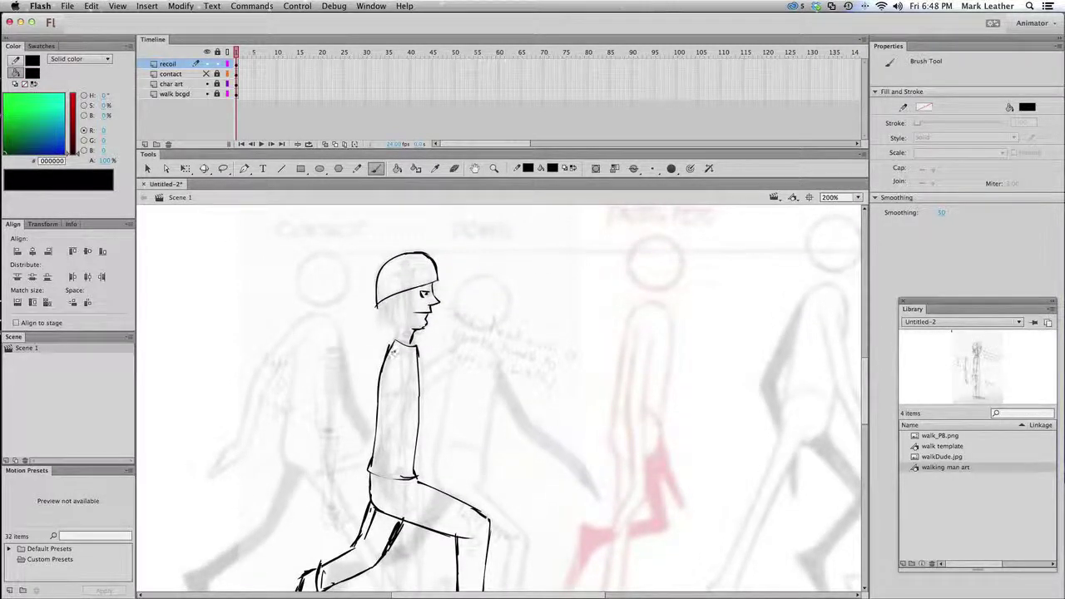
{"action": "mouse_move", "coordinate": [399, 348]}
{"action": "left_mouse_down"}
{"action": "mouse_move", "coordinate": [405, 367]}
{"action": "mouse_move", "coordinate": [388, 378]}
{"action": "mouse_move", "coordinate": [391, 353]}
{"action": "mouse_move", "coordinate": [381, 358]}
{"action": "mouse_move", "coordinate": [384, 384]}
{"action": "mouse_move", "coordinate": [371, 398]}
{"action": "mouse_move", "coordinate": [371, 373]}
{"action": "left_mouse_up"}
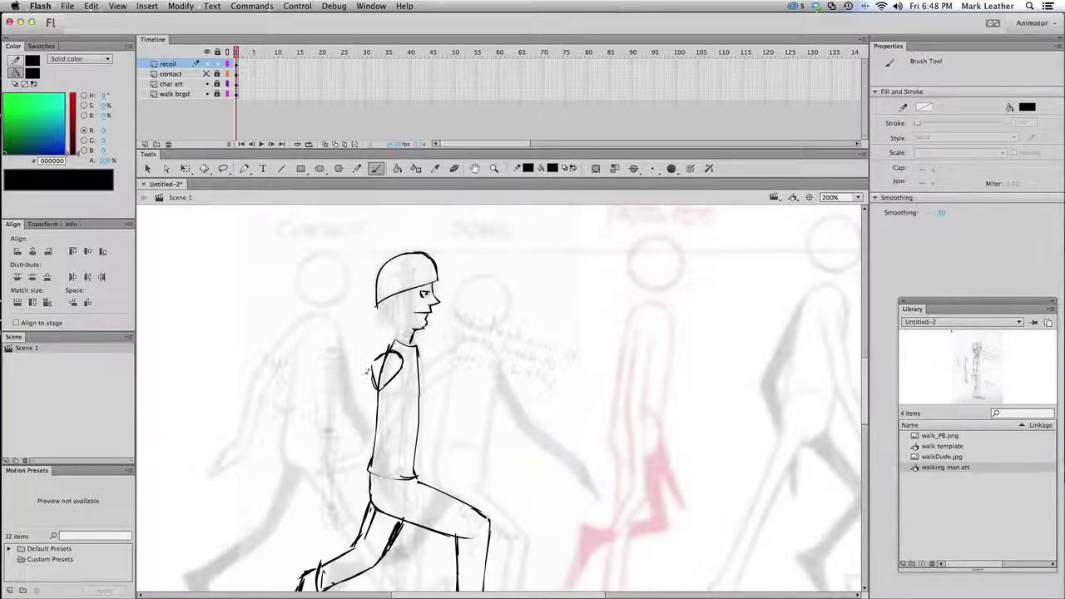
{"action": "left_click_drag", "start_coordinate": [366, 371], "coordinate": [317, 416]}
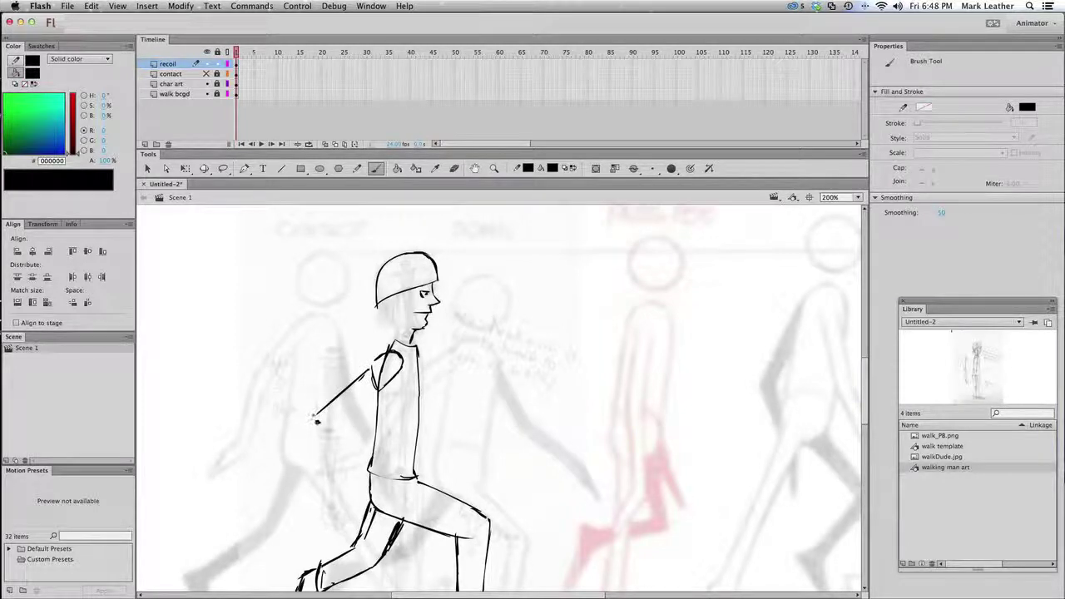
{"action": "left_click_drag", "start_coordinate": [315, 417], "coordinate": [262, 456]}
{"action": "left_click_drag", "start_coordinate": [376, 391], "coordinate": [275, 463]}
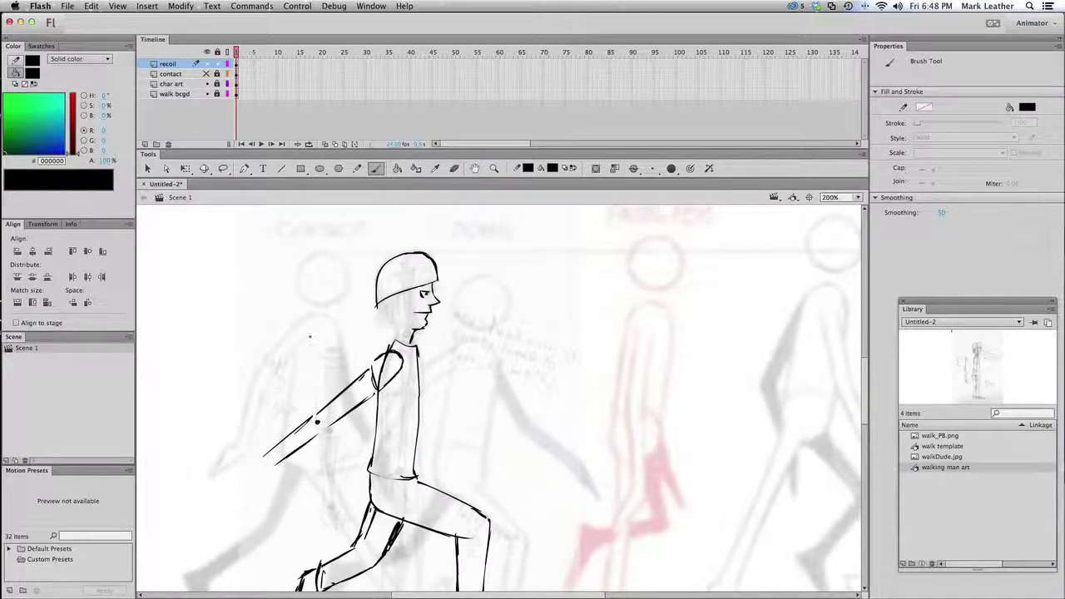
Step: Brush the far sleeve, the bent arm reaching forward with its hand, and the hand of the backward arm
{"action": "mouse_move", "coordinate": [416, 348]}
{"action": "left_mouse_down"}
{"action": "mouse_move", "coordinate": [434, 382]}
{"action": "mouse_move", "coordinate": [422, 388]}
{"action": "mouse_move", "coordinate": [452, 380]}
{"action": "mouse_move", "coordinate": [472, 420]}
{"action": "left_mouse_up"}
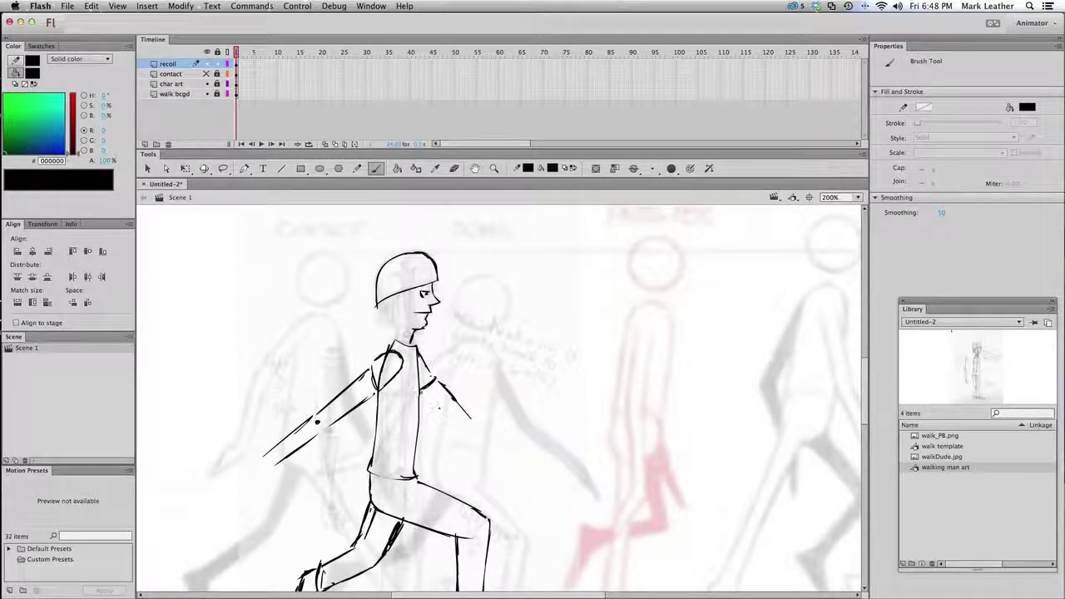
{"action": "mouse_move", "coordinate": [421, 389]}
{"action": "left_mouse_down"}
{"action": "mouse_move", "coordinate": [467, 439]}
{"action": "mouse_move", "coordinate": [487, 430]}
{"action": "mouse_move", "coordinate": [484, 449]}
{"action": "mouse_move", "coordinate": [532, 470]}
{"action": "left_mouse_up"}
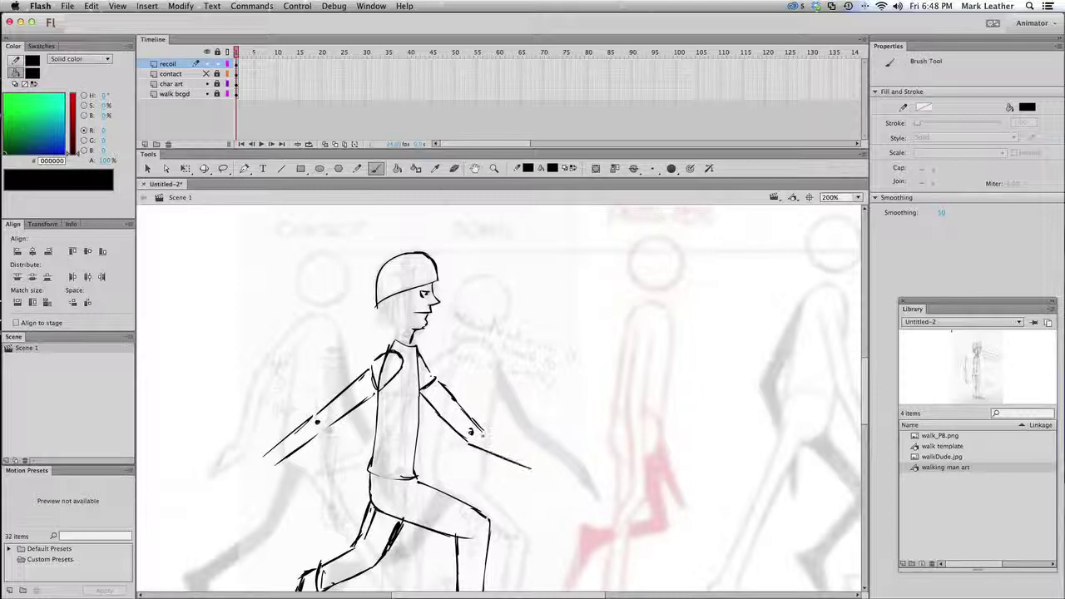
{"action": "mouse_move", "coordinate": [486, 435]}
{"action": "left_mouse_down"}
{"action": "mouse_move", "coordinate": [533, 462]}
{"action": "mouse_move", "coordinate": [541, 453]}
{"action": "mouse_move", "coordinate": [551, 492]}
{"action": "left_mouse_up"}
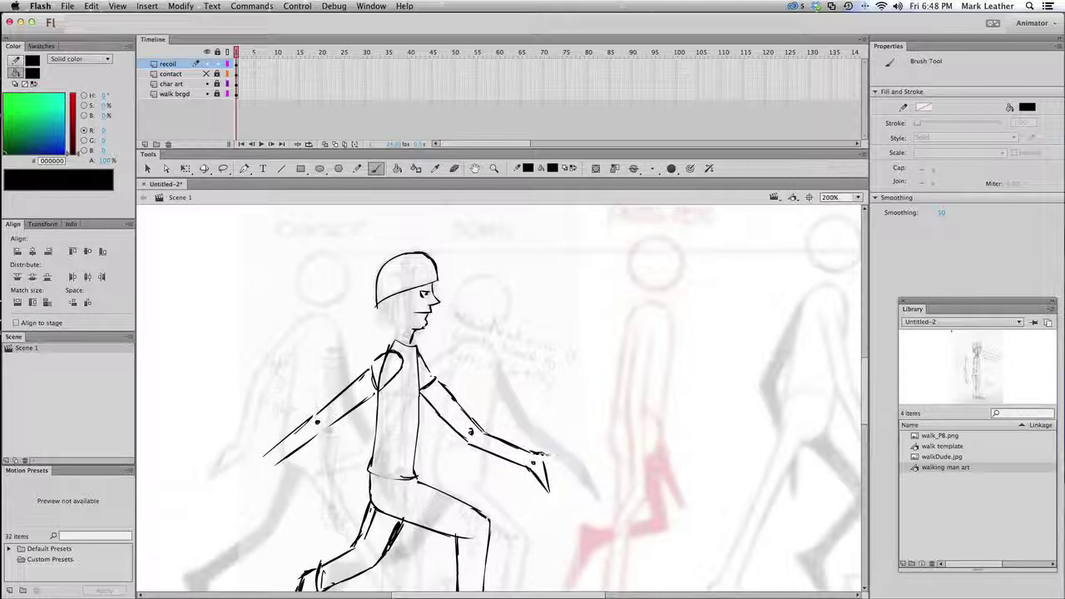
{"action": "left_click_drag", "start_coordinate": [541, 454], "coordinate": [555, 491]}
{"action": "mouse_move", "coordinate": [293, 467]}
{"action": "left_mouse_down"}
{"action": "mouse_move", "coordinate": [273, 481]}
{"action": "mouse_move", "coordinate": [256, 457]}
{"action": "mouse_move", "coordinate": [248, 479]}
{"action": "mouse_move", "coordinate": [265, 487]}
{"action": "mouse_move", "coordinate": [273, 471]}
{"action": "mouse_move", "coordinate": [268, 485]}
{"action": "left_mouse_up"}
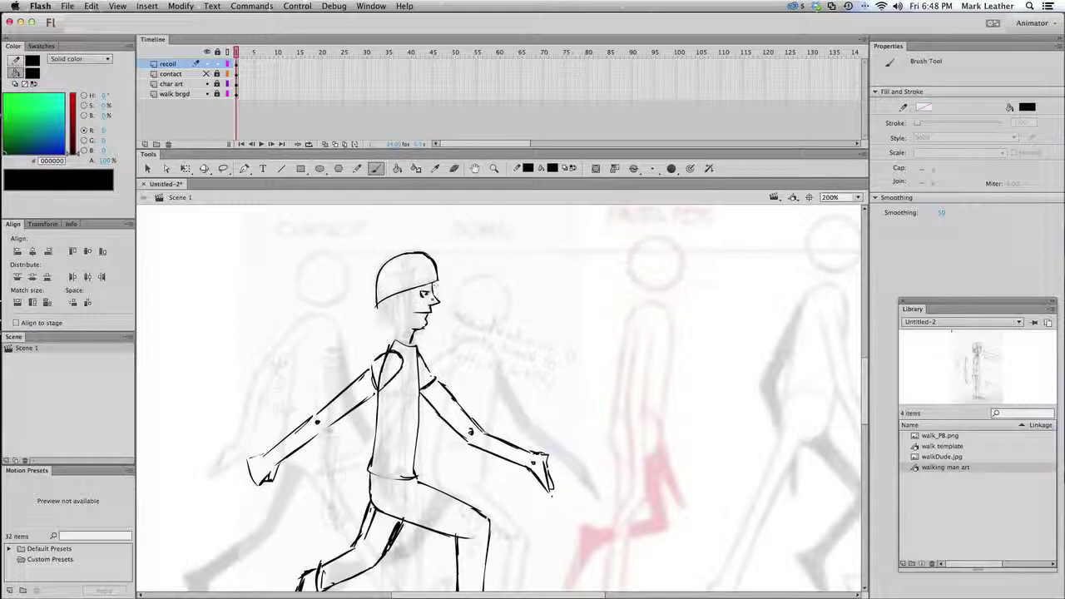
Step: Brush the hair under the front of the cap and show the contact layer for reference
{"action": "mouse_move", "coordinate": [428, 283]}
{"action": "left_mouse_down"}
{"action": "mouse_move", "coordinate": [434, 296]}
{"action": "mouse_move", "coordinate": [406, 298]}
{"action": "left_mouse_up"}
{"action": "left_click", "coordinate": [206, 74]}
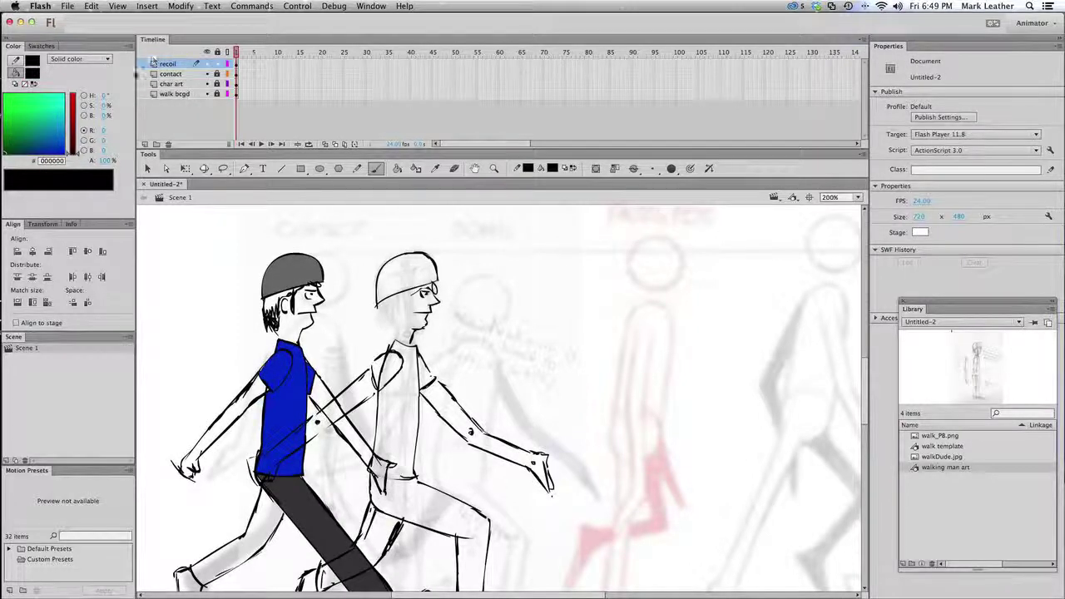